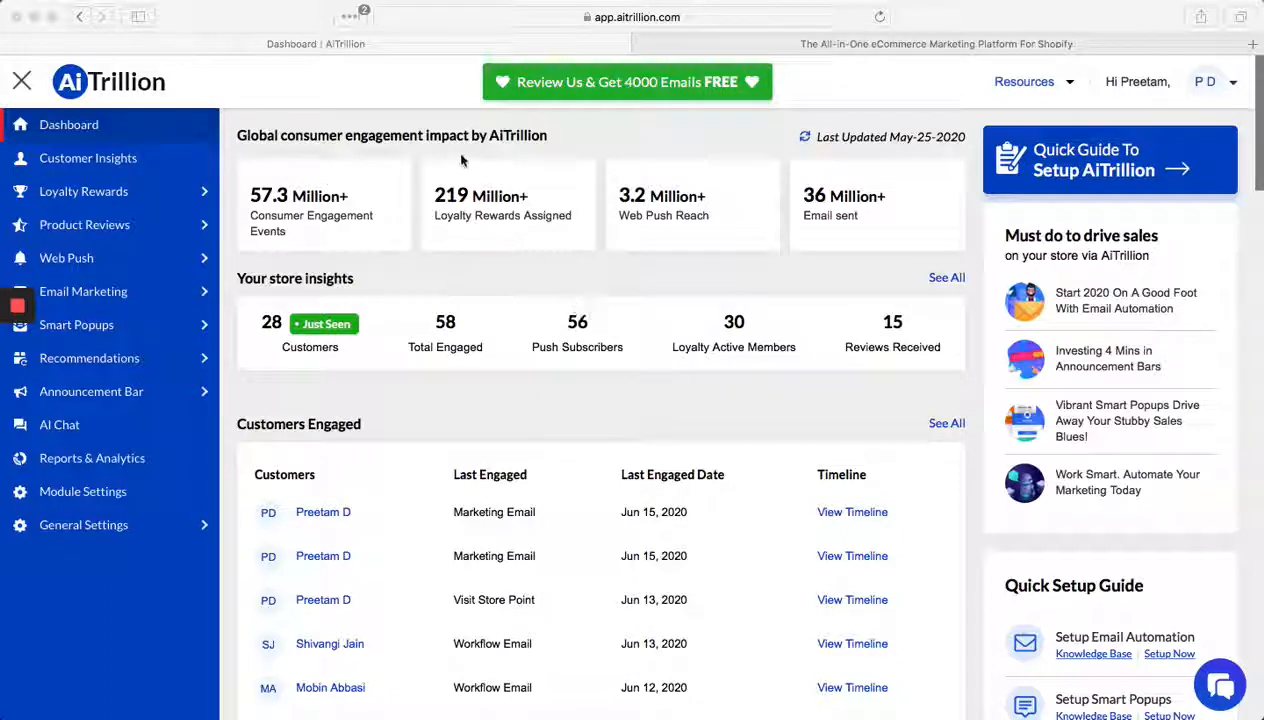
- Open the Abandoned Cart popup settings in Smart Popups and apply the Abandoned Cart template
{"action": "left_click", "coordinate": [100, 324]}
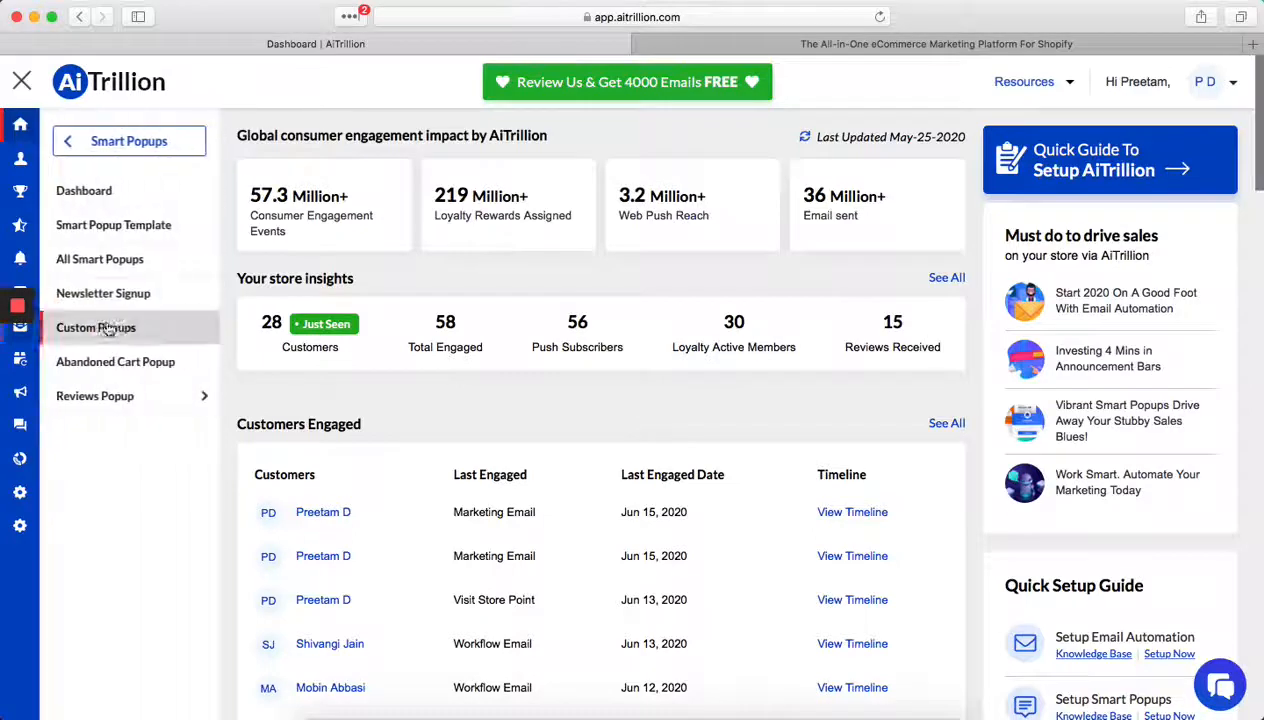
{"action": "left_click", "coordinate": [156, 380]}
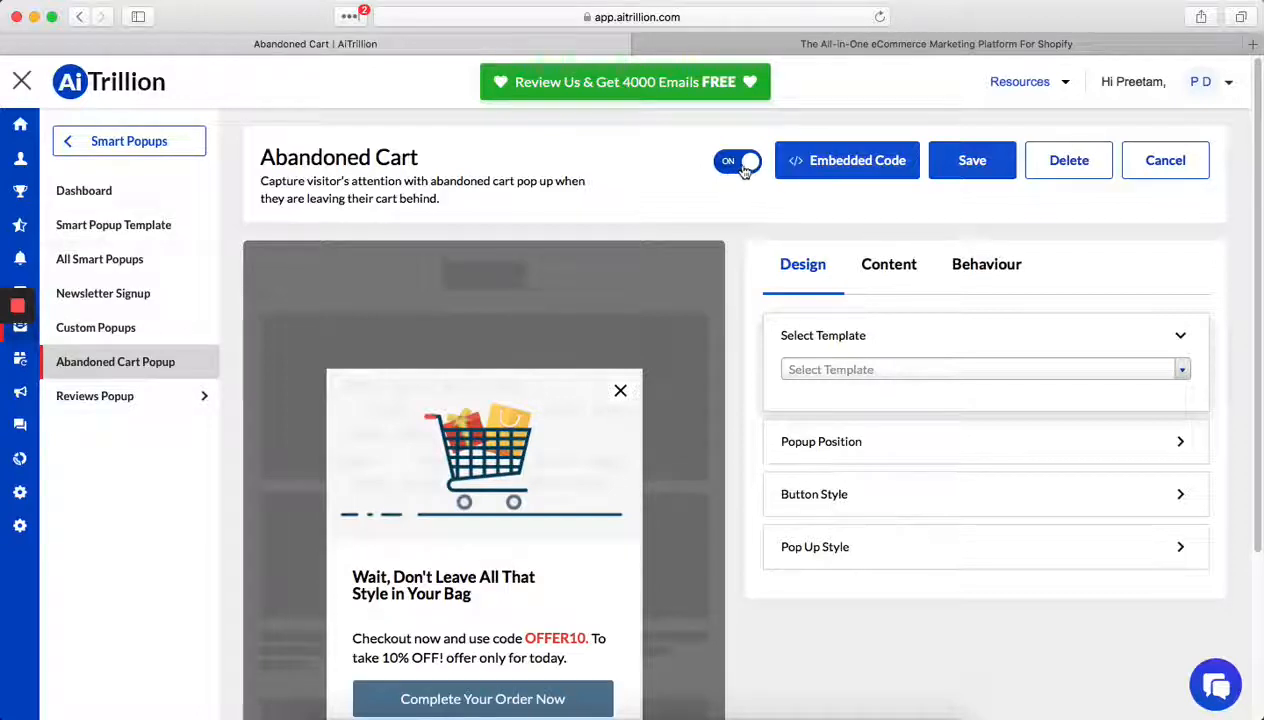
{"action": "left_click", "coordinate": [956, 366]}
{"action": "right_click", "coordinate": [883, 425]}
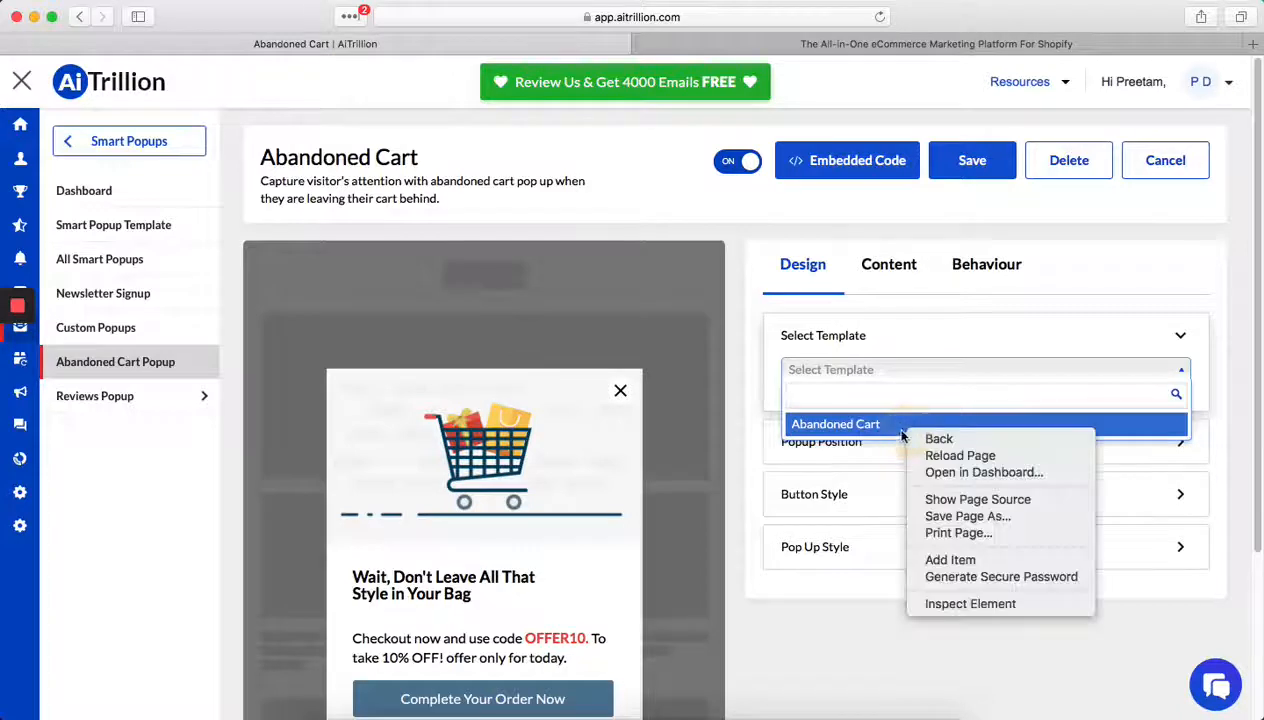
{"action": "left_click", "coordinate": [881, 425]}
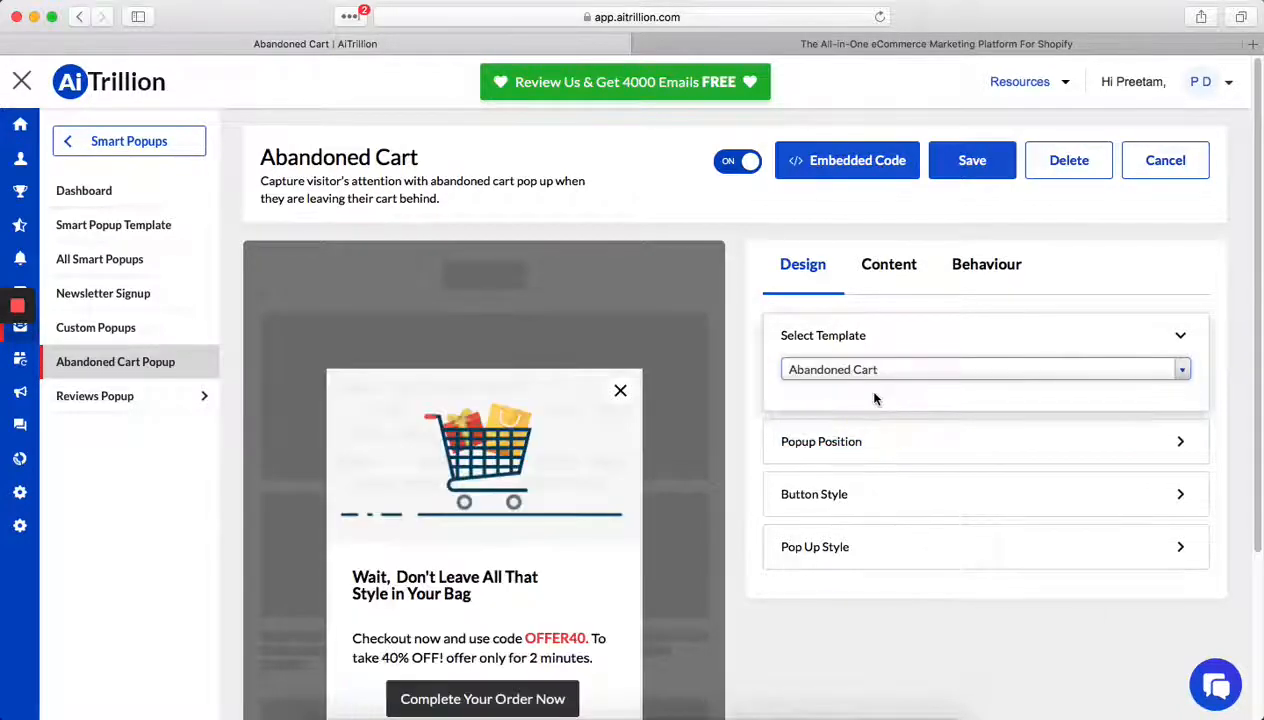
- Review the alternative popup position options and keep the popup centered
{"action": "scroll", "coordinate": [902, 387], "scroll_direction": "down", "scroll_amount": 1}
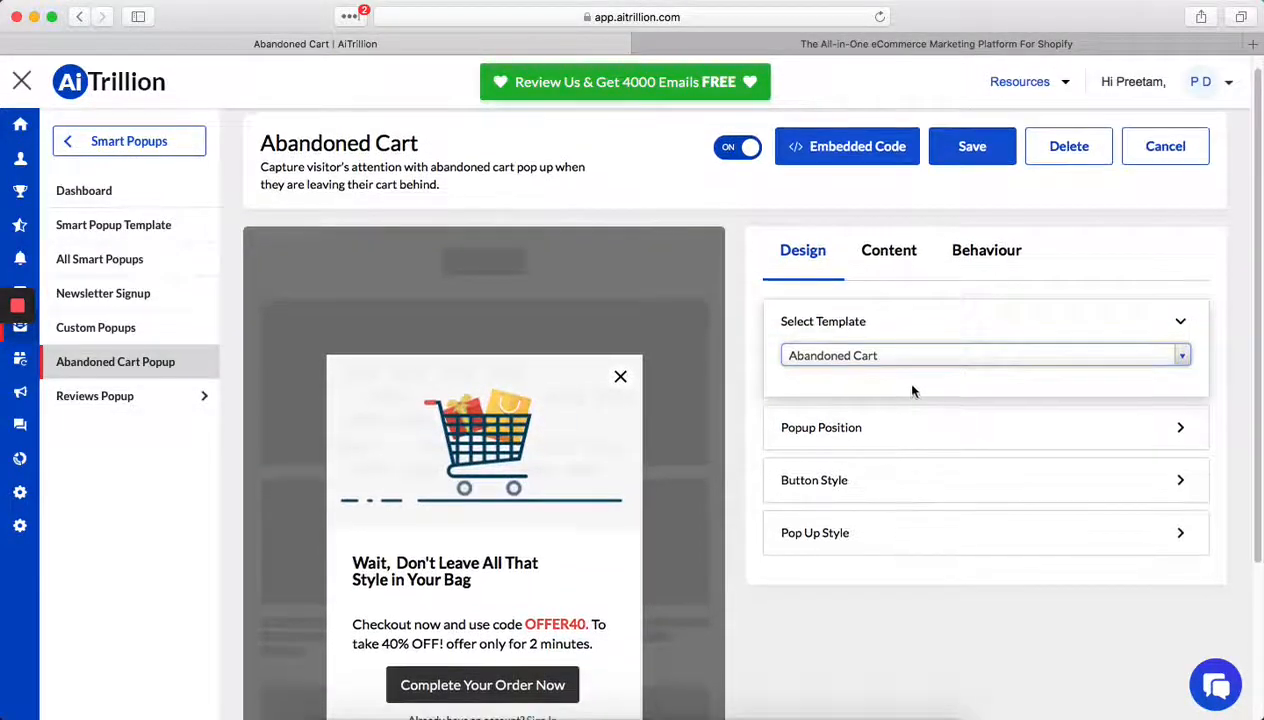
{"action": "left_click", "coordinate": [834, 440]}
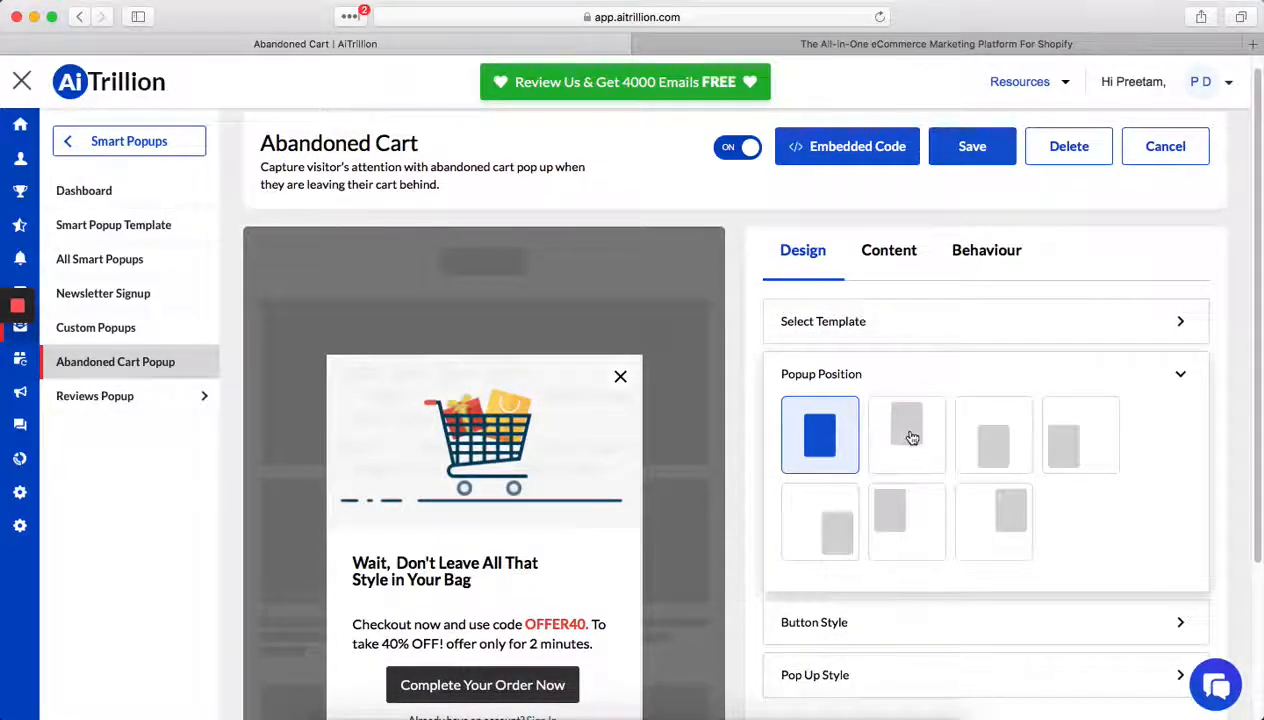
{"action": "left_click", "coordinate": [906, 428]}
{"action": "left_click", "coordinate": [983, 437]}
{"action": "left_click", "coordinate": [822, 452]}
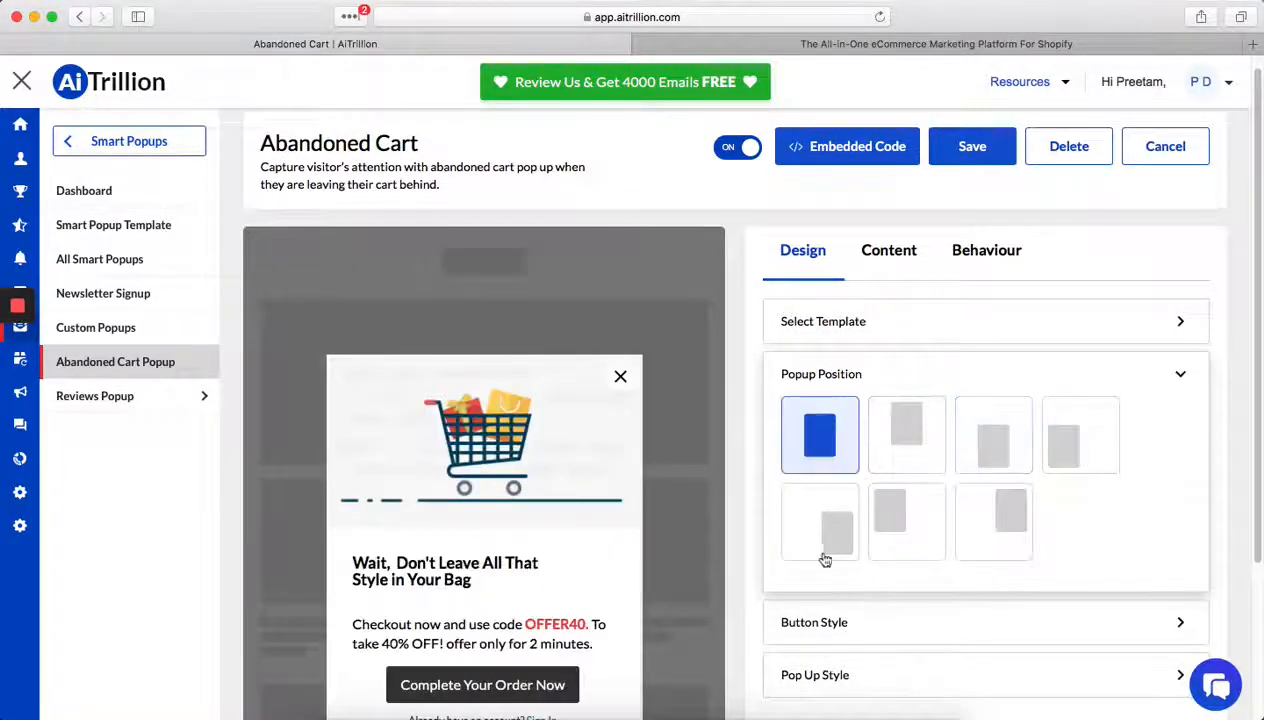
- Set the popup button's background color to red, FF0000, in the button style settings
{"action": "scroll", "coordinate": [824, 540], "scroll_direction": "down", "scroll_amount": 3}
{"action": "left_click", "coordinate": [820, 515]}
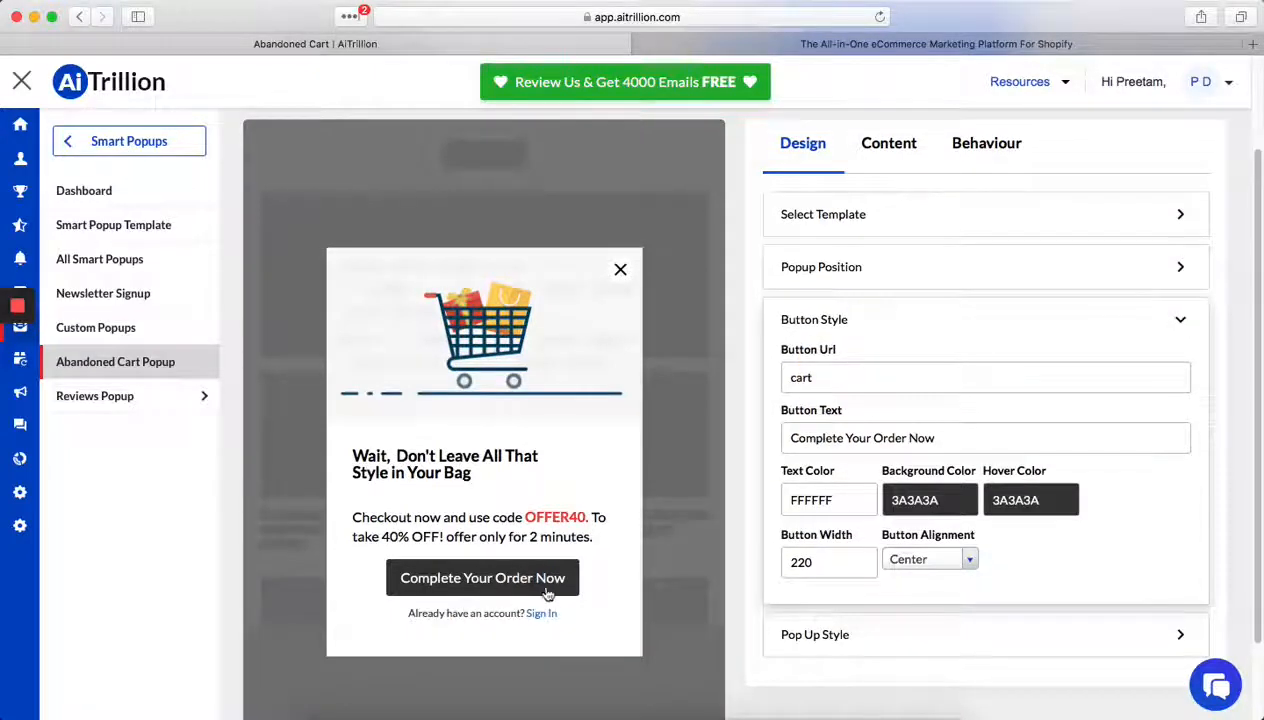
{"action": "left_click", "coordinate": [946, 500]}
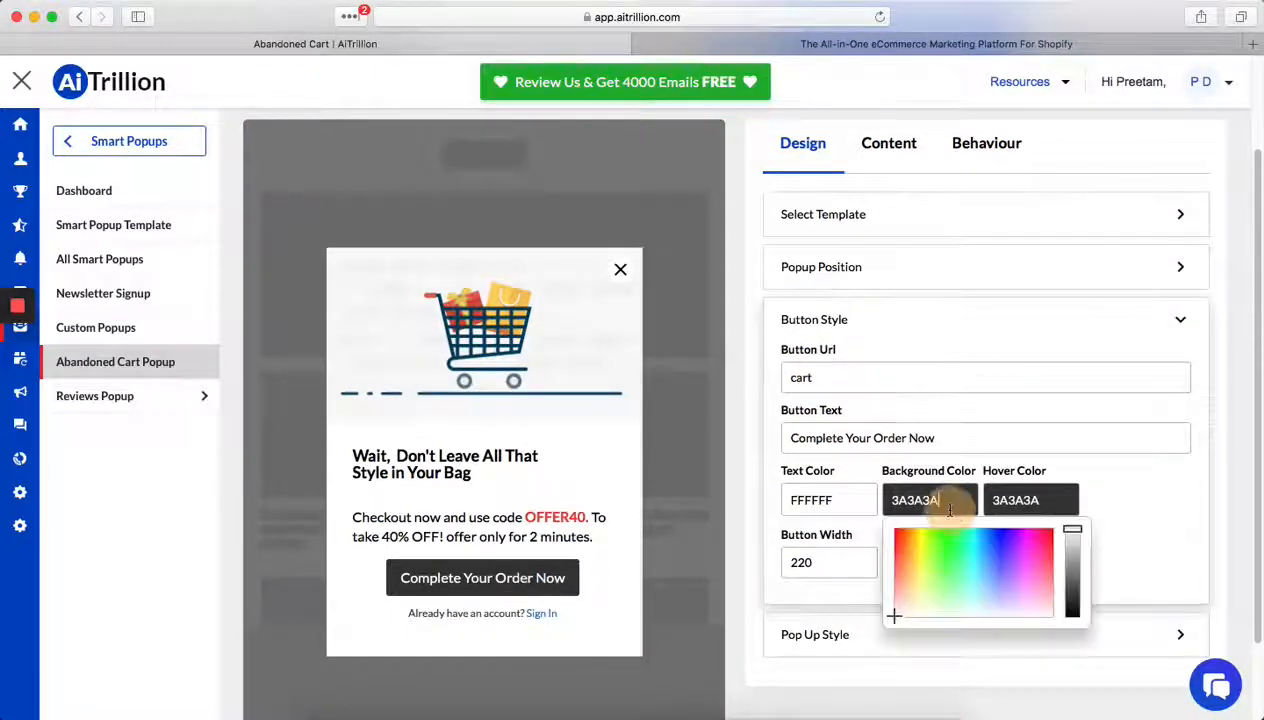
{"action": "left_click_drag", "start_coordinate": [1048, 536], "coordinate": [1064, 522]}
{"action": "left_click", "coordinate": [1108, 520]}
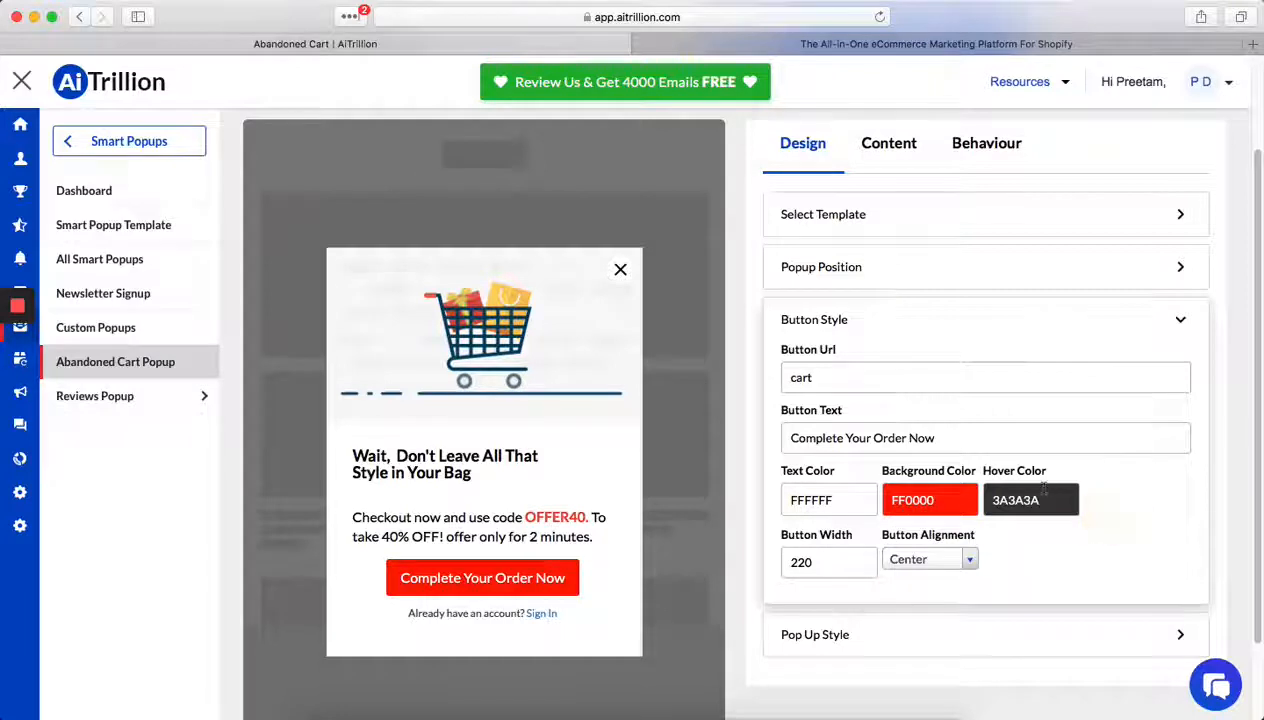
- Set the popup button's hover color to blue, 001FFF
{"action": "left_click", "coordinate": [1036, 502]}
{"action": "left_click_drag", "start_coordinate": [1121, 571], "coordinate": [1101, 528]}
{"action": "left_click", "coordinate": [1103, 515]}
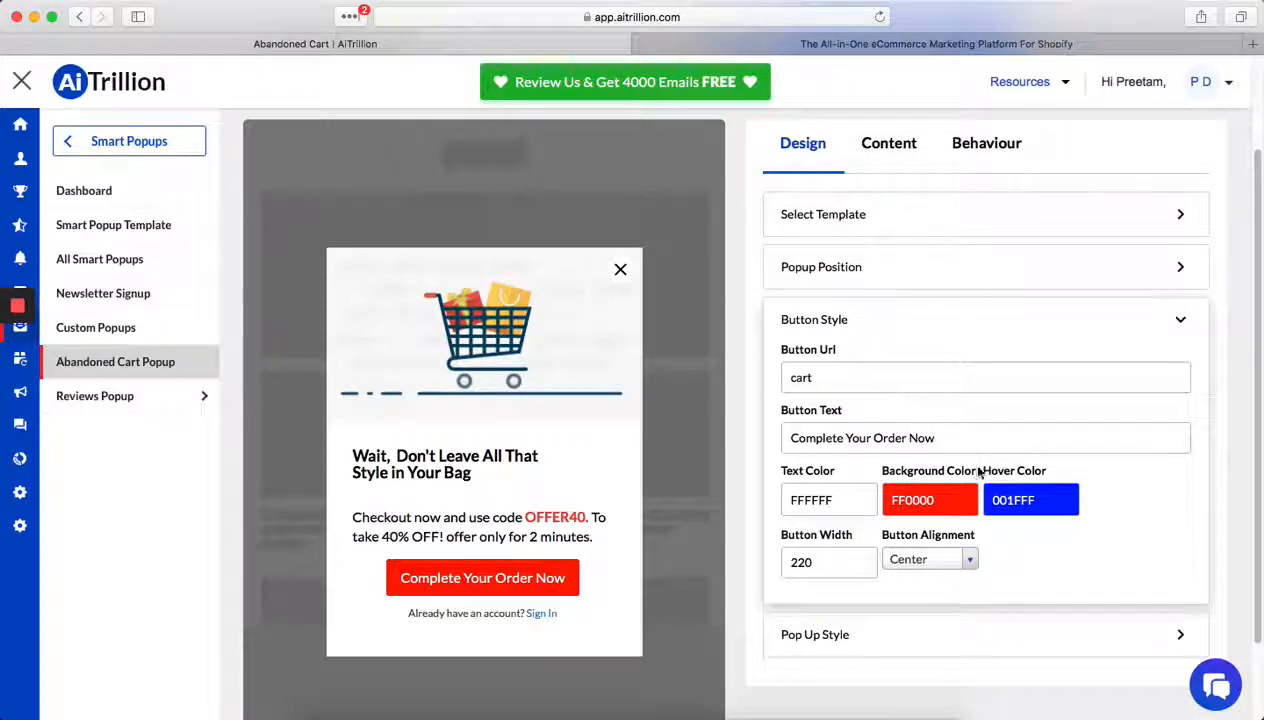
- Set the popup button's width to 195
{"action": "double_click", "coordinate": [800, 562]}
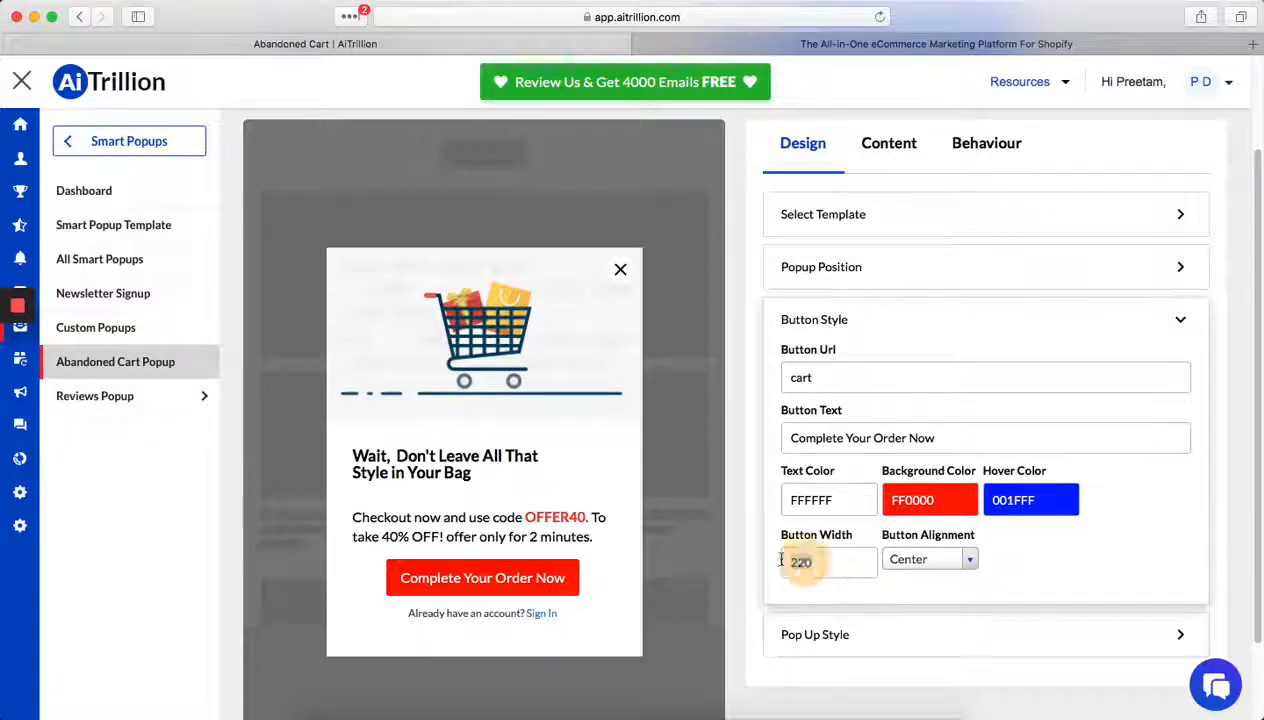
{"action": "type", "text": "19"}
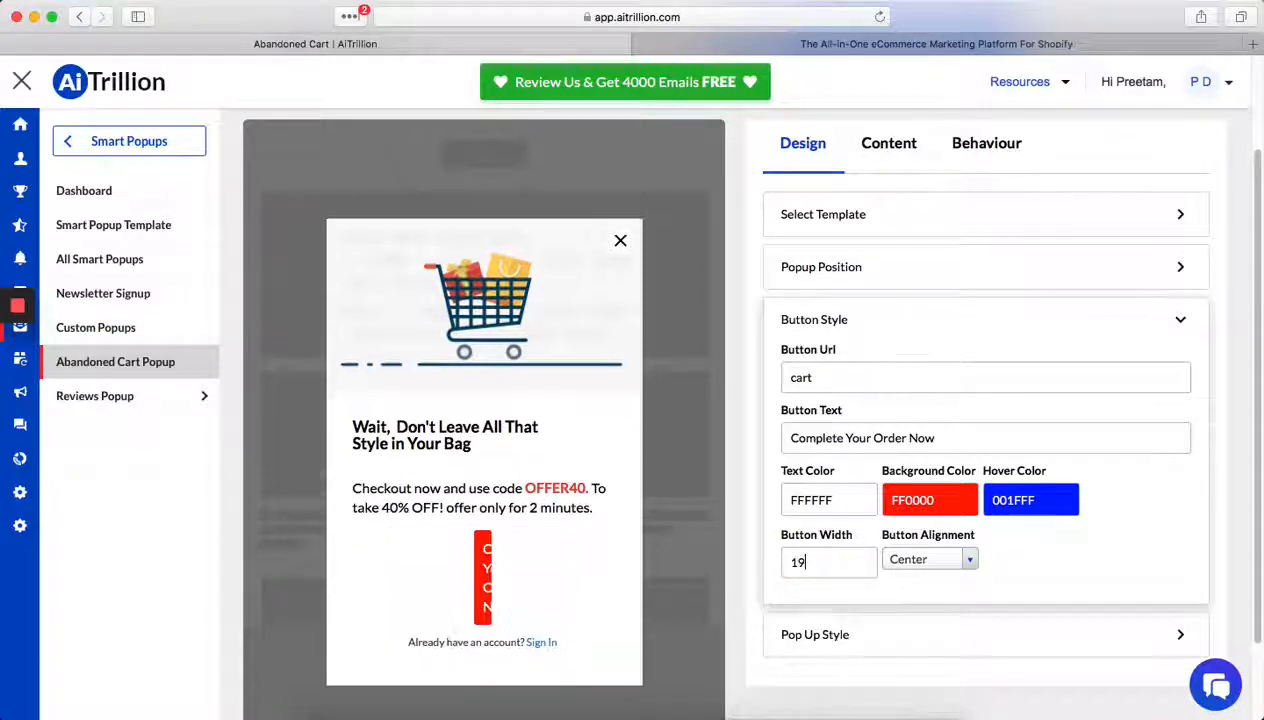
{"action": "type", "text": "5"}
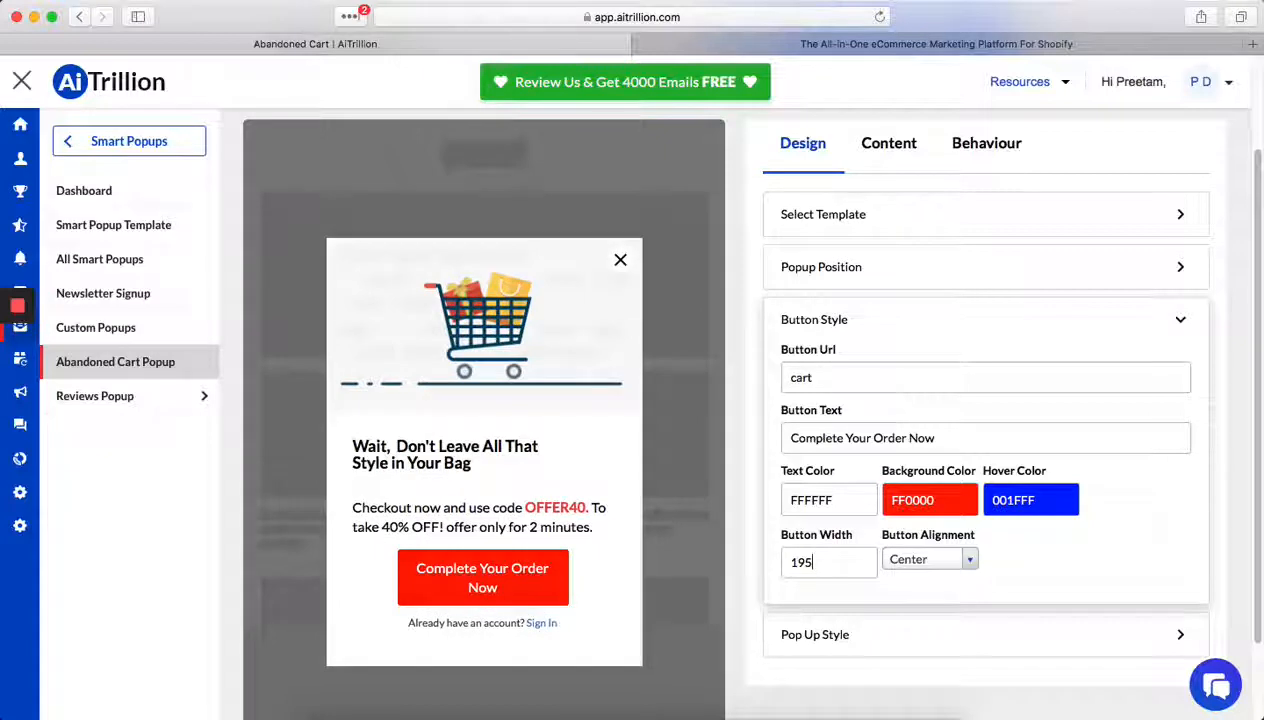
- Try the Left and Right button alignments, return to Center, and open the Pop Up Style settings
{"action": "left_click", "coordinate": [896, 559]}
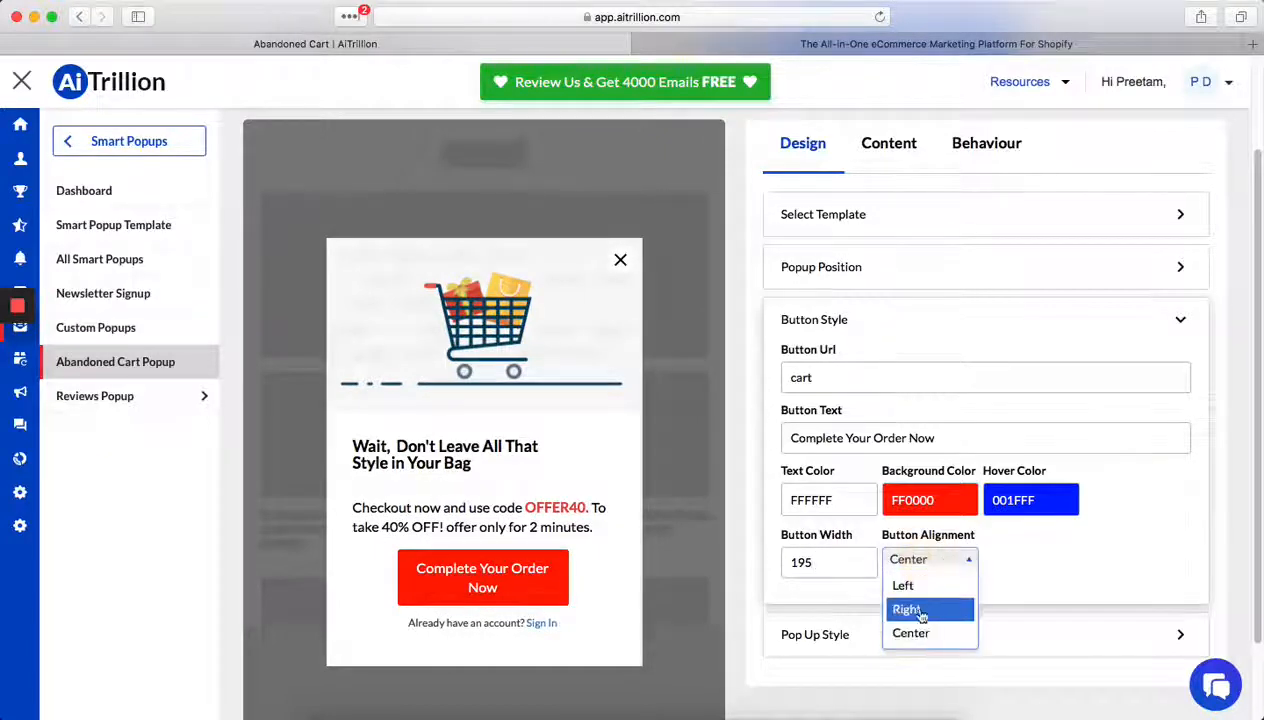
{"action": "left_click", "coordinate": [907, 586]}
{"action": "left_click", "coordinate": [932, 562]}
{"action": "left_click", "coordinate": [930, 609]}
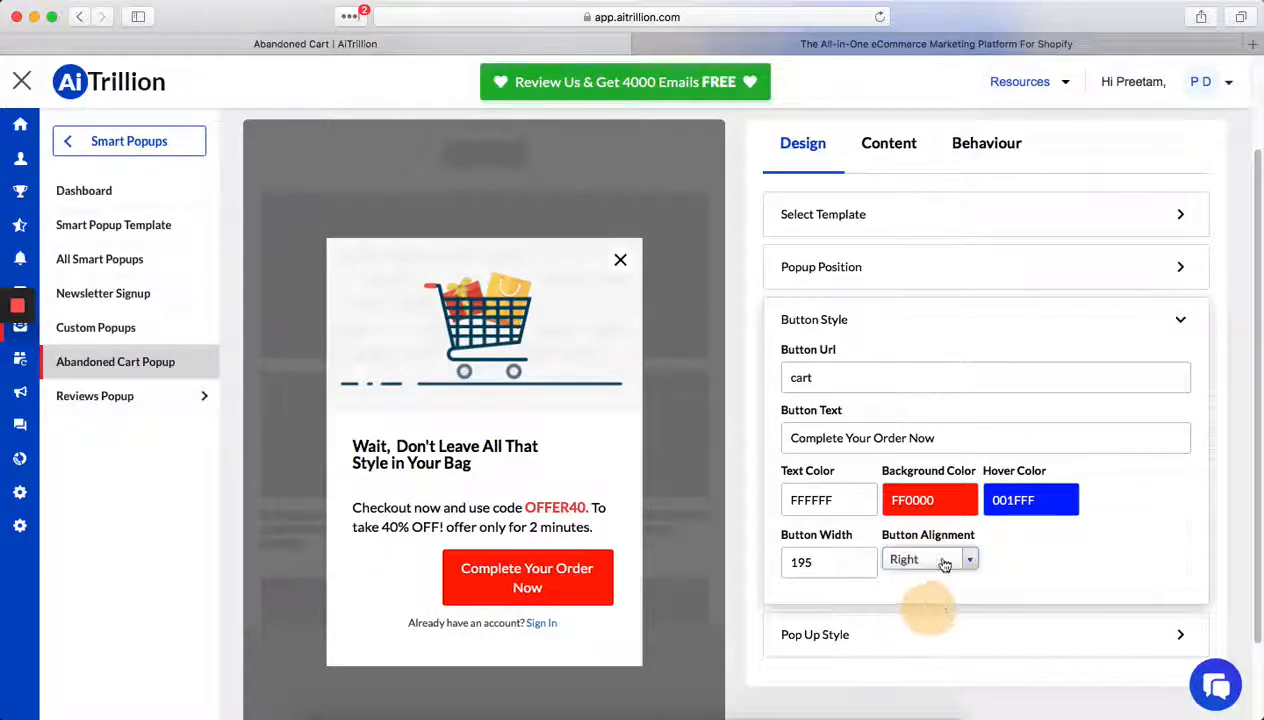
{"action": "left_click", "coordinate": [925, 560]}
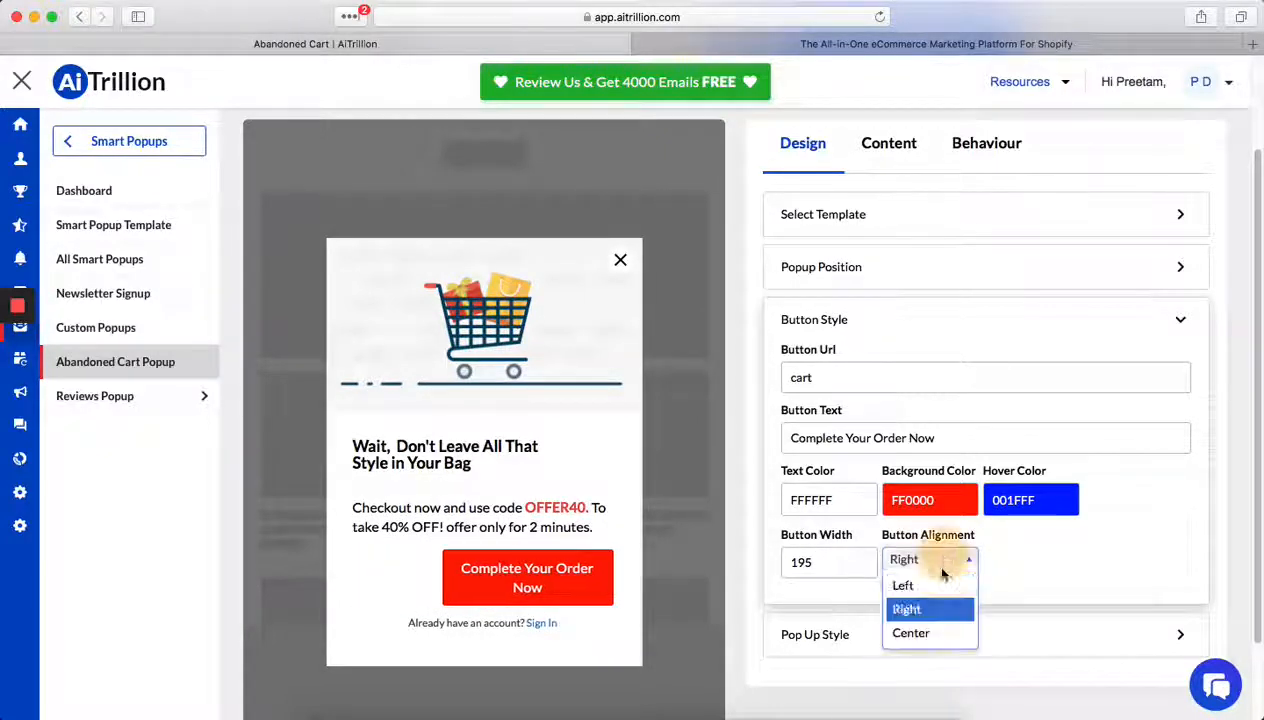
{"action": "left_click", "coordinate": [912, 633]}
{"action": "left_click", "coordinate": [893, 637]}
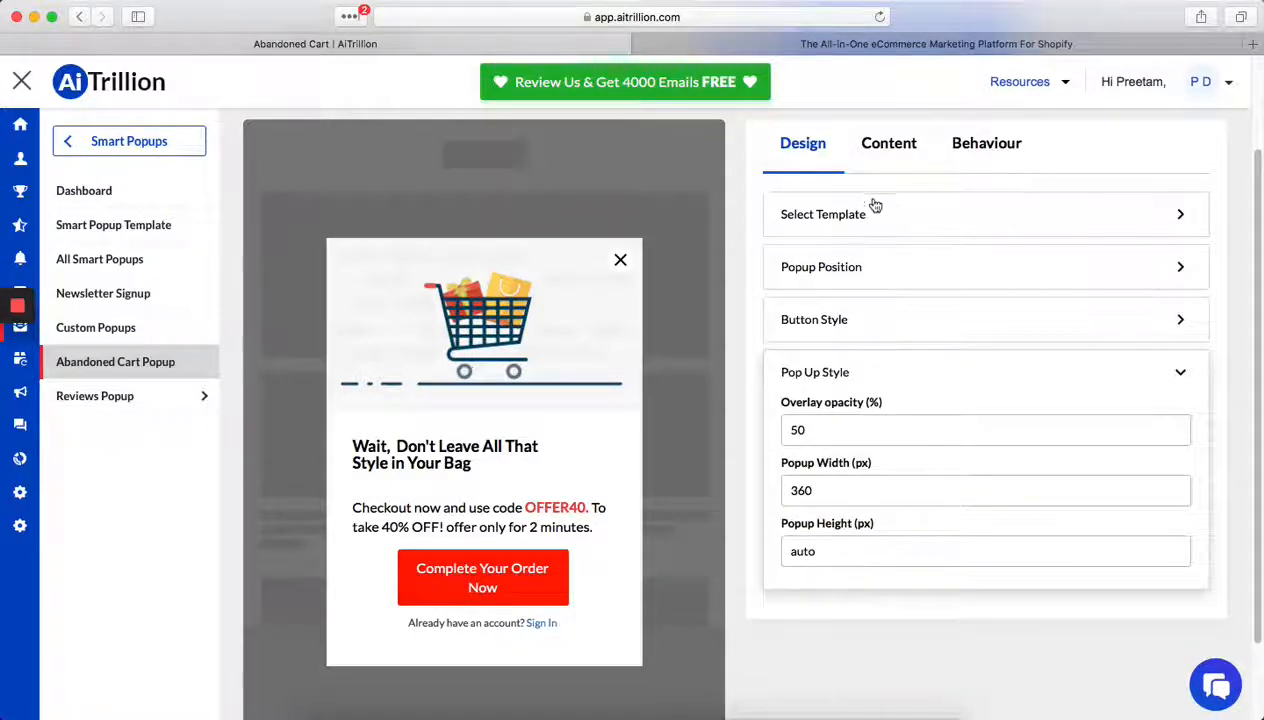
- Replace the popup's content image with the black envelope PNG from the uploaded files
{"action": "left_click", "coordinate": [907, 142]}
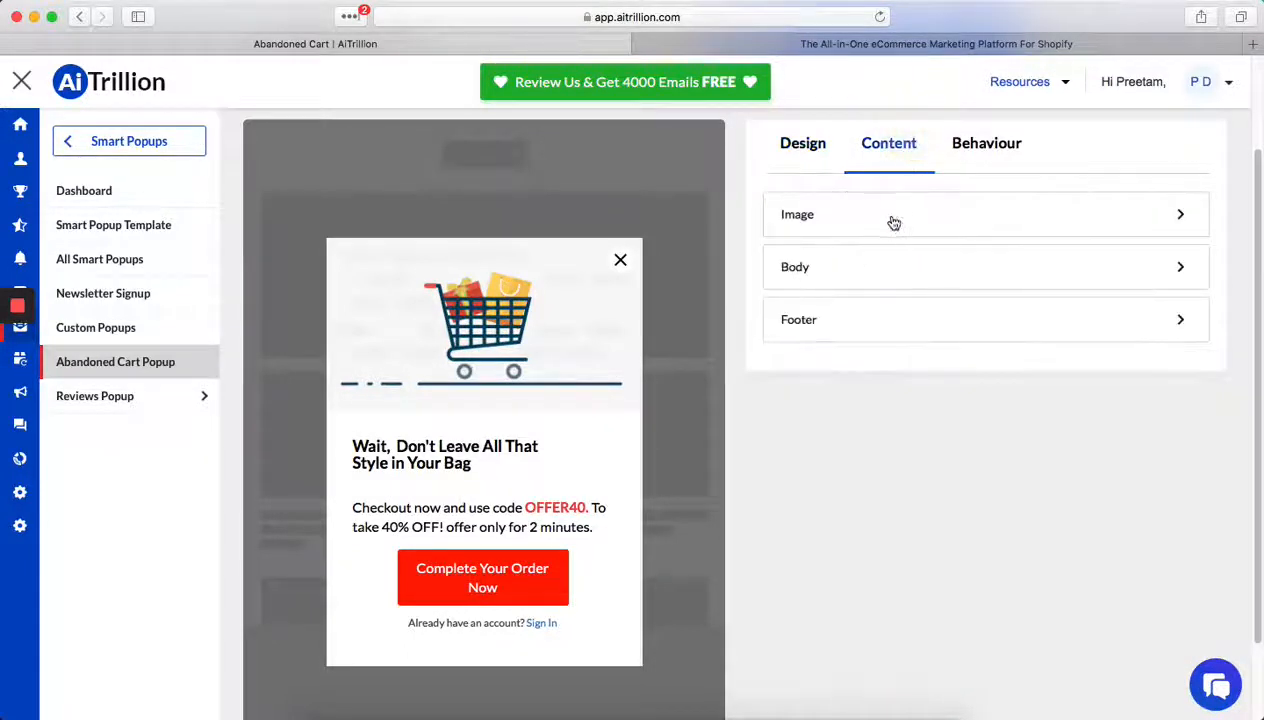
{"action": "left_click", "coordinate": [893, 221]}
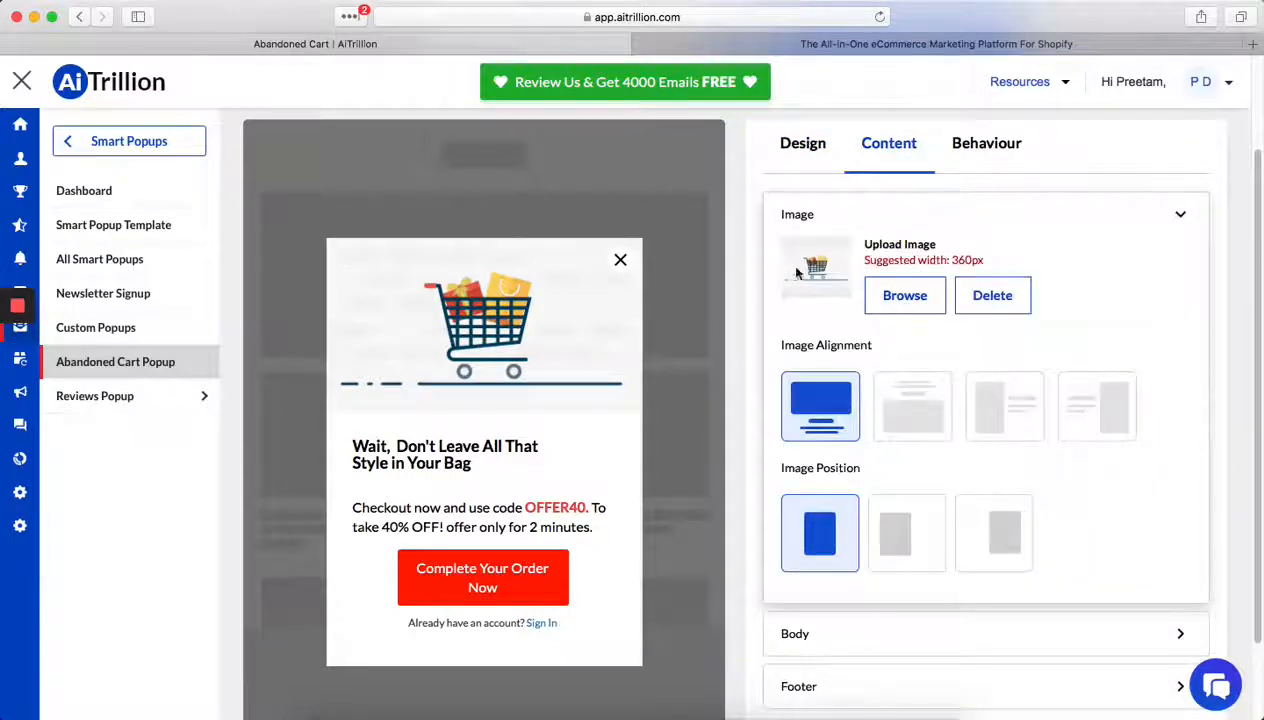
{"action": "left_click", "coordinate": [897, 303]}
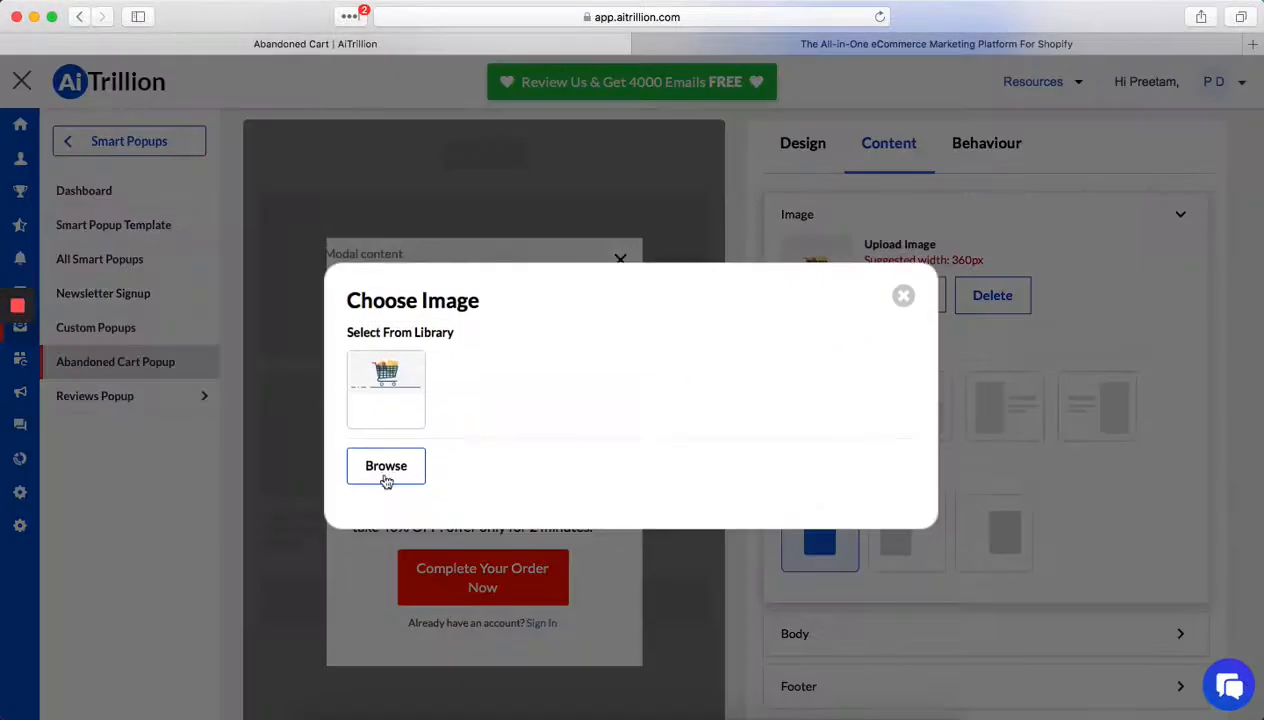
{"action": "left_click", "coordinate": [386, 477]}
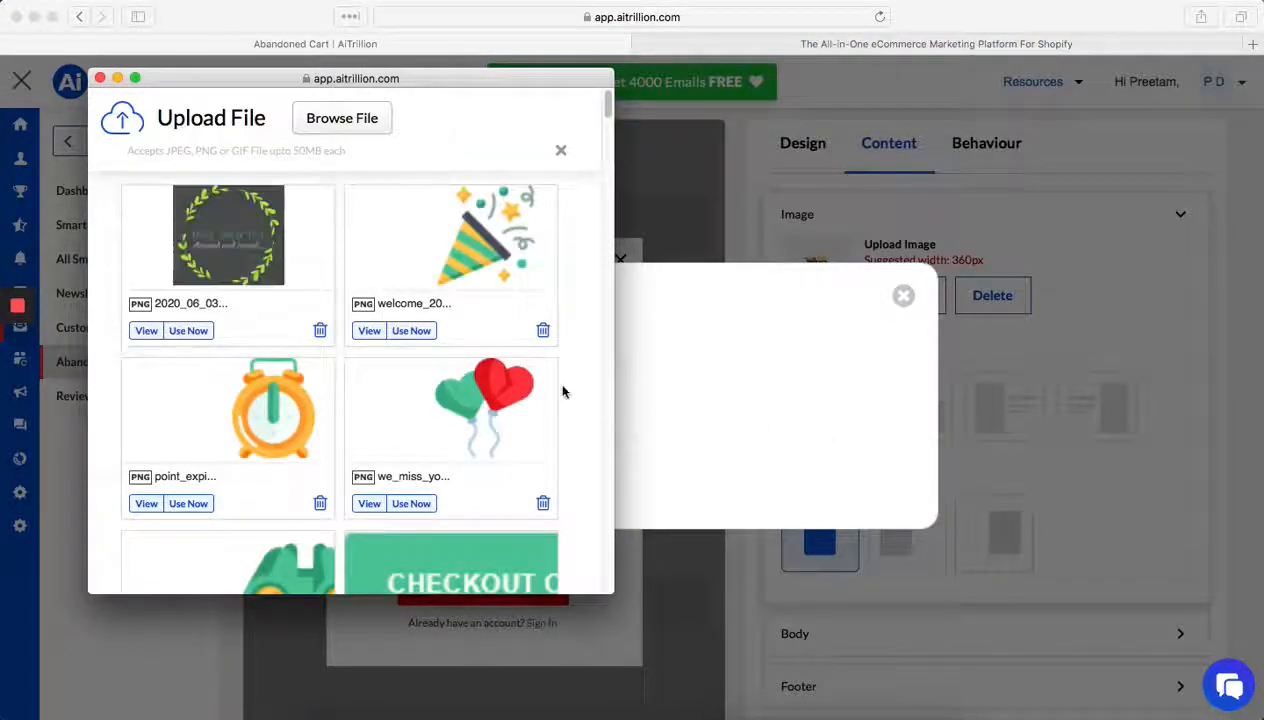
{"action": "scroll", "coordinate": [574, 394], "scroll_direction": "down", "scroll_amount": 10}
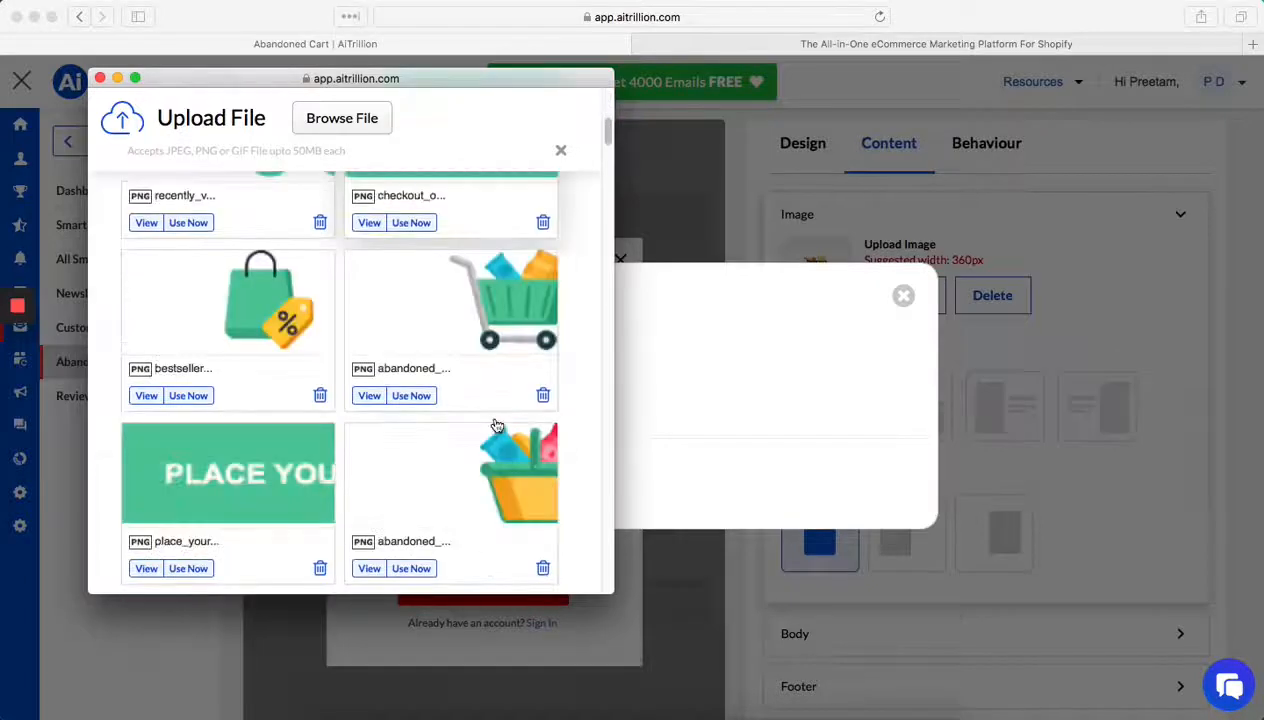
{"action": "scroll", "coordinate": [400, 488], "scroll_direction": "down", "scroll_amount": 15}
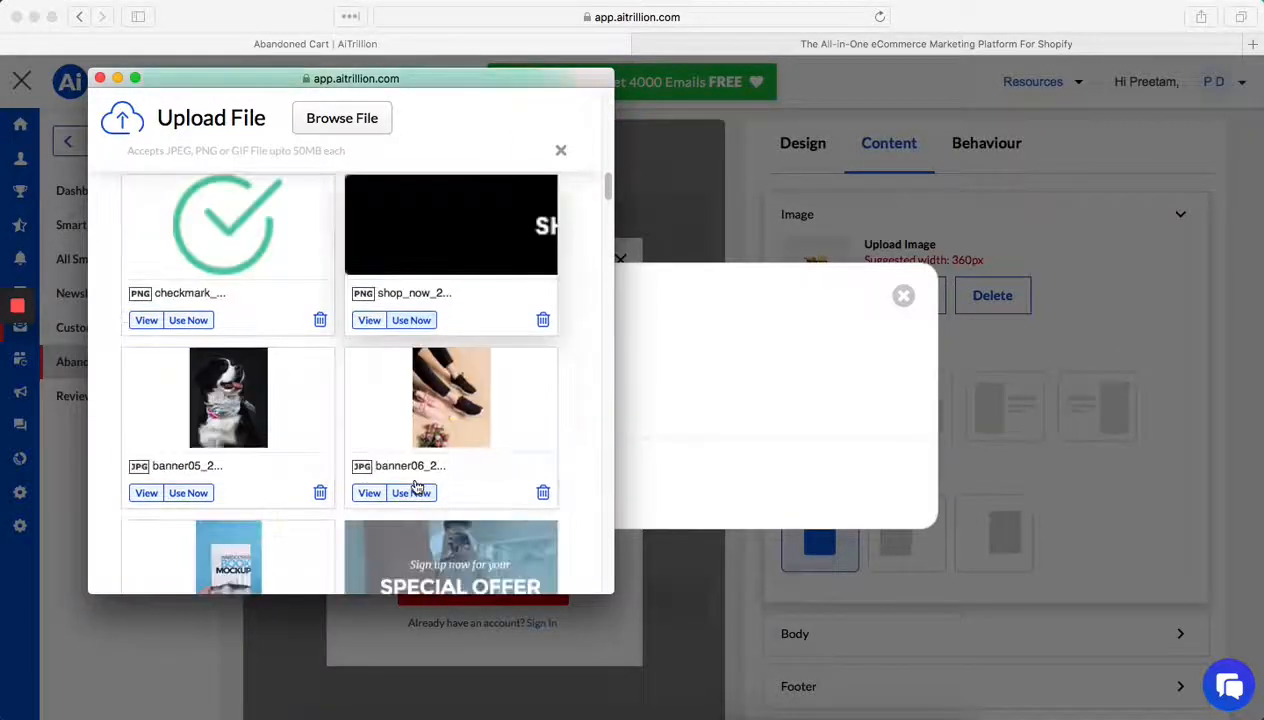
{"action": "scroll", "coordinate": [414, 487], "scroll_direction": "down", "scroll_amount": 6}
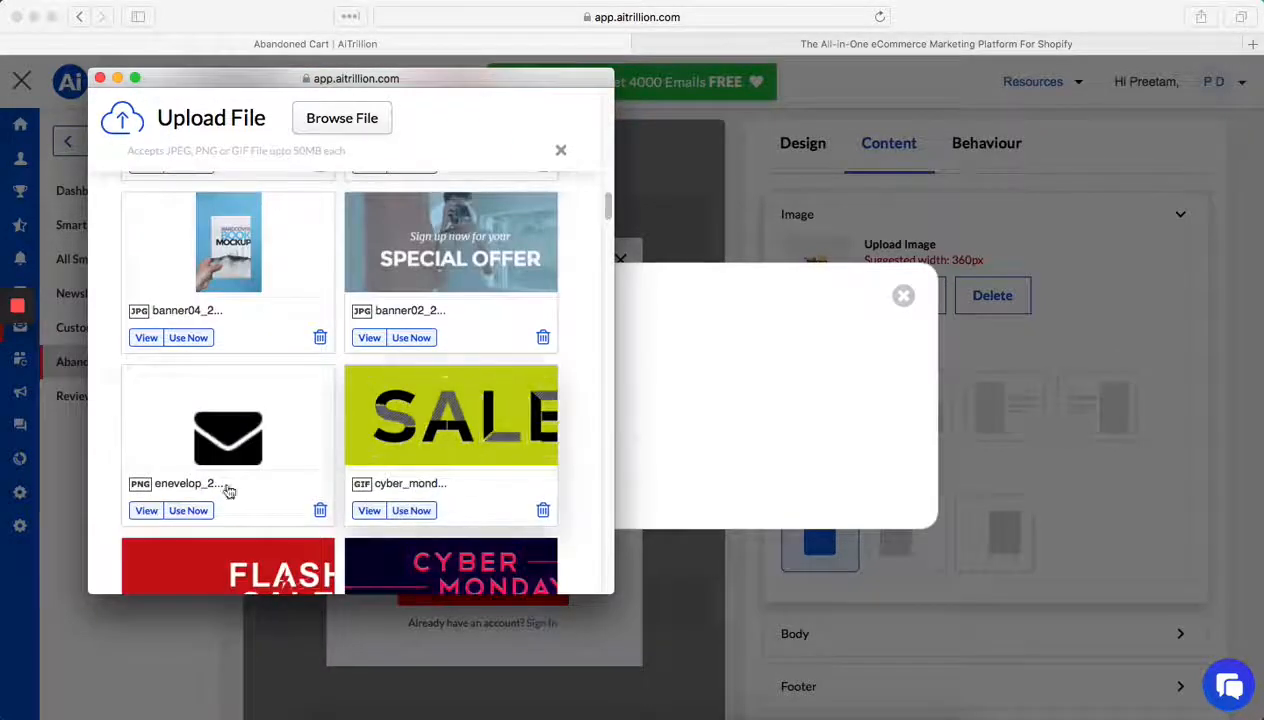
{"action": "left_click", "coordinate": [190, 511]}
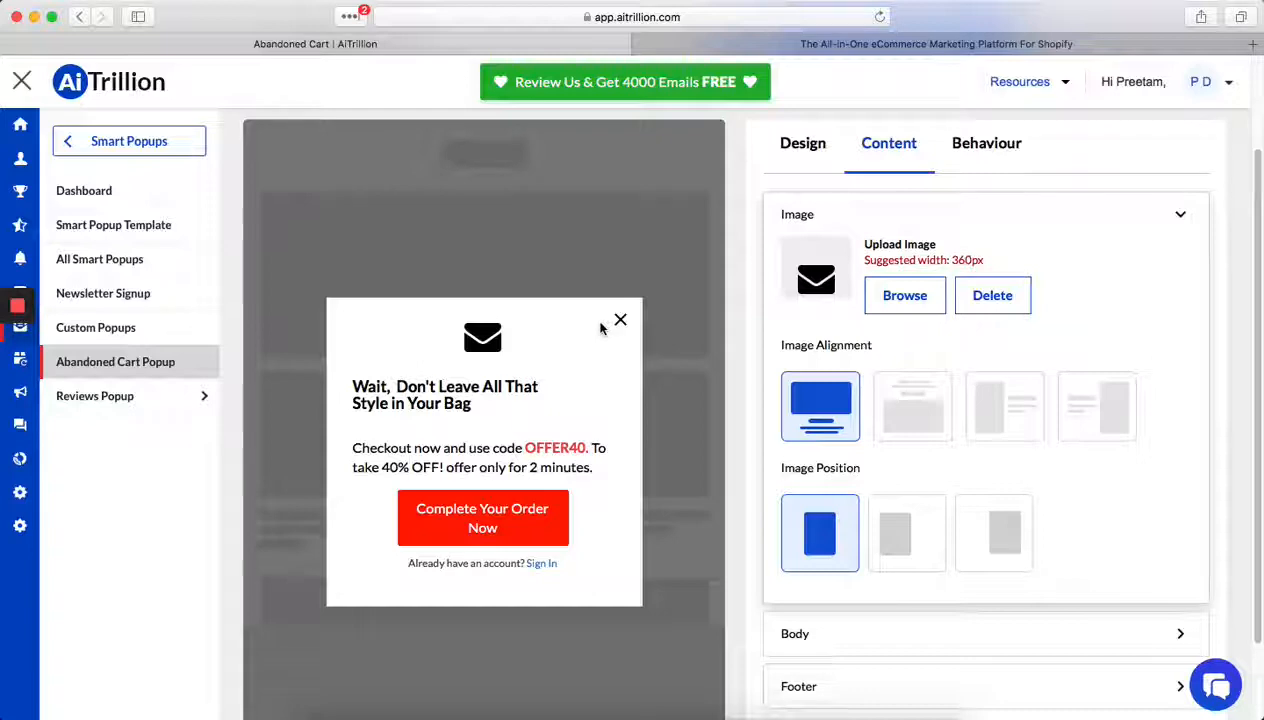
- Set the popup's content image back to the shopping cart picture from the library
{"action": "left_click", "coordinate": [897, 294]}
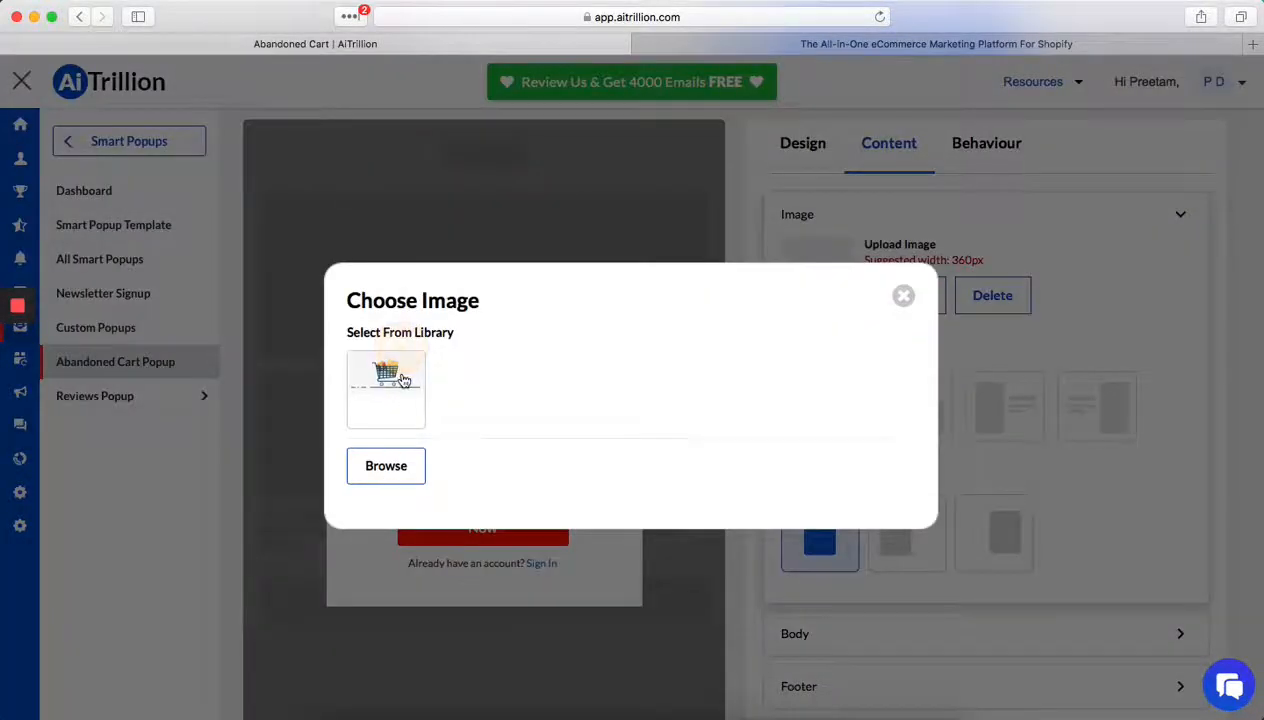
{"action": "left_click", "coordinate": [392, 372]}
- Examine the popup's body content settings, including the heading, the discount code text and the background and border options
{"action": "scroll", "coordinate": [975, 522], "scroll_direction": "down", "scroll_amount": 1}
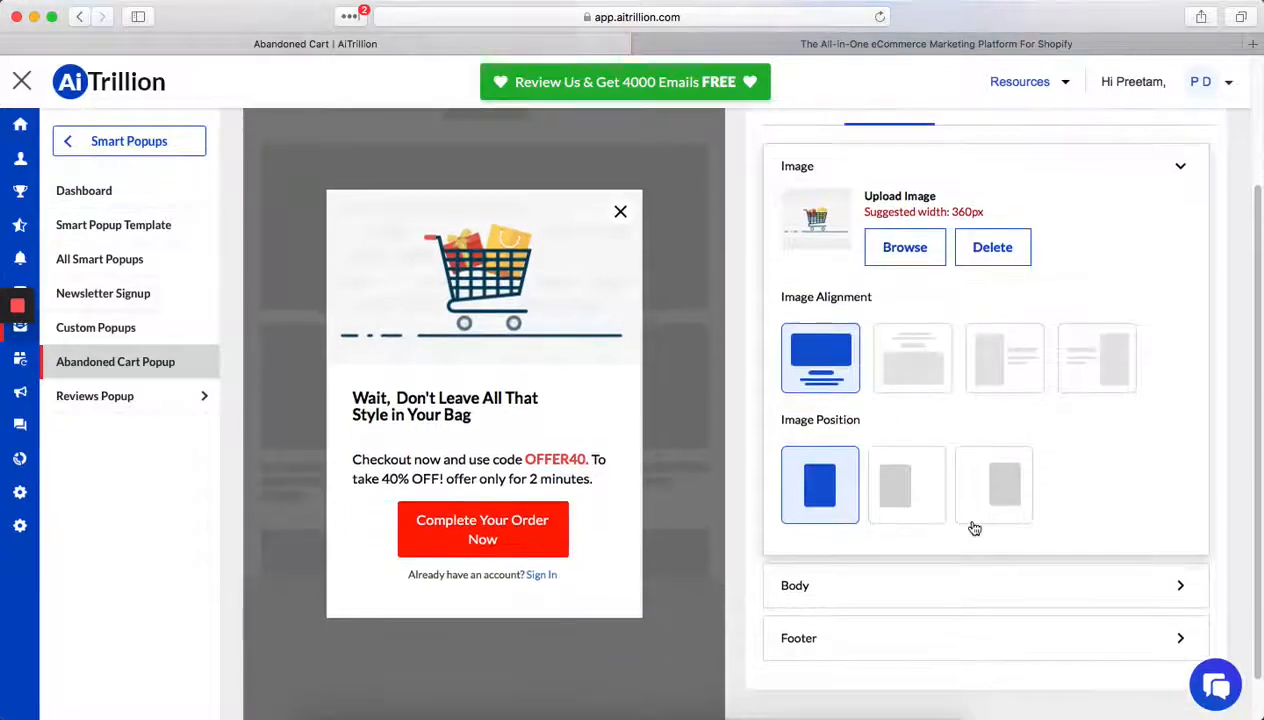
{"action": "left_click", "coordinate": [889, 590]}
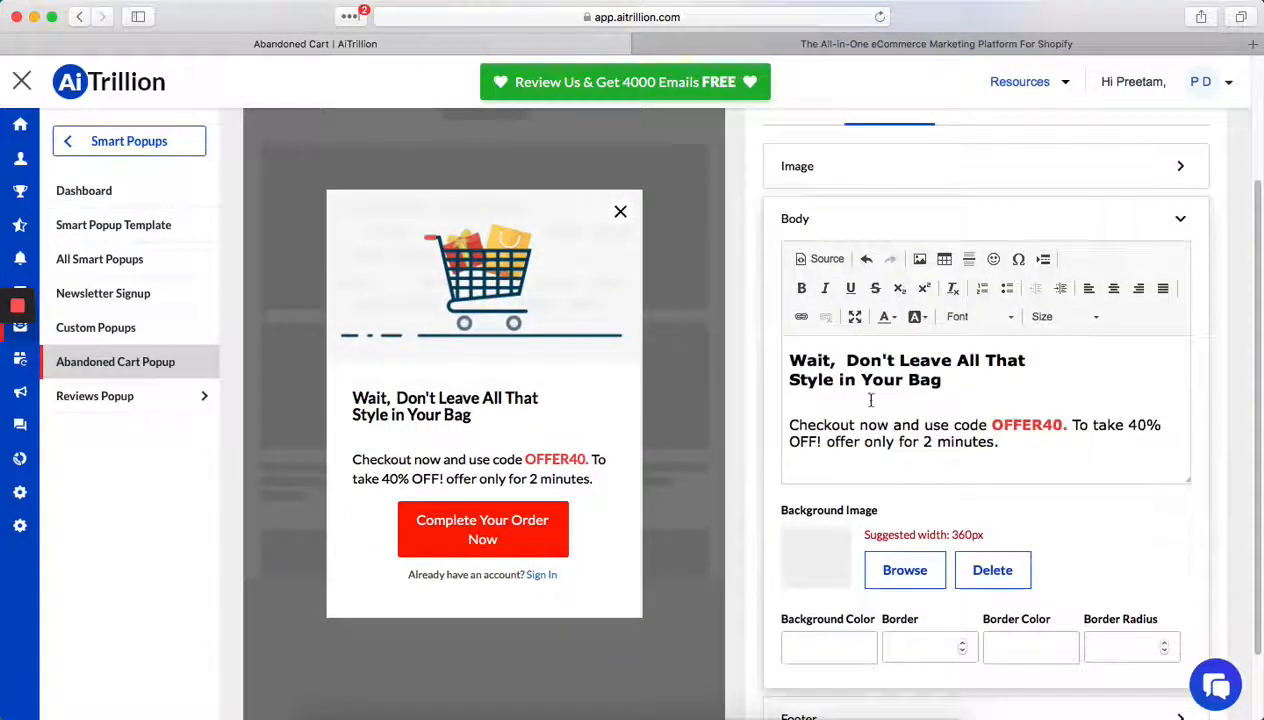
{"action": "left_click_drag", "start_coordinate": [820, 366], "coordinate": [946, 372]}
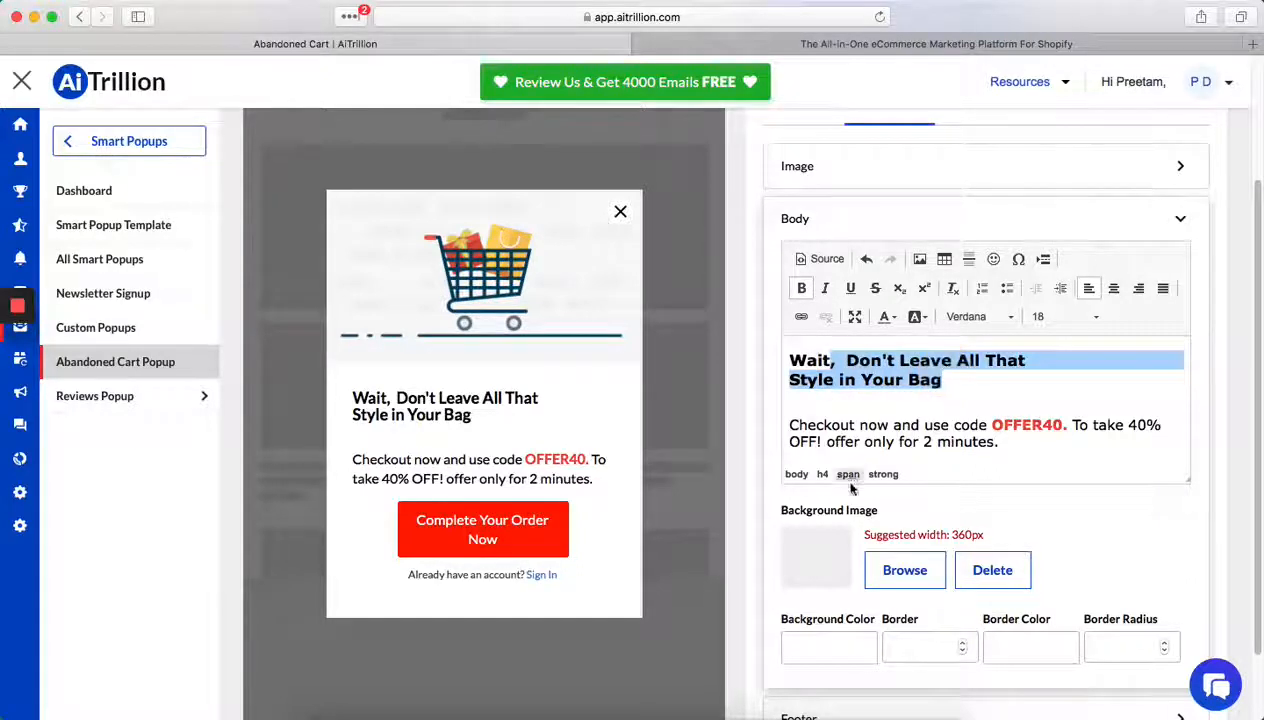
{"action": "left_click", "coordinate": [801, 364]}
{"action": "right_click", "coordinate": [801, 364]}
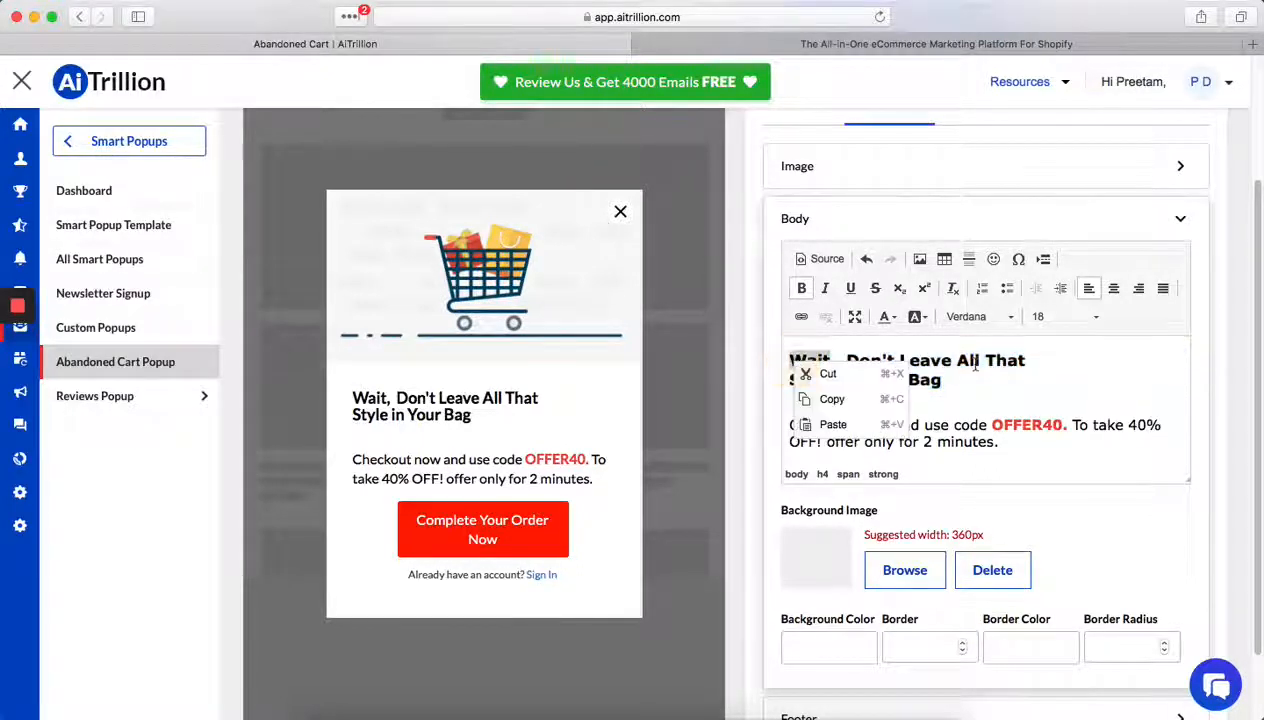
{"action": "left_click", "coordinate": [990, 362]}
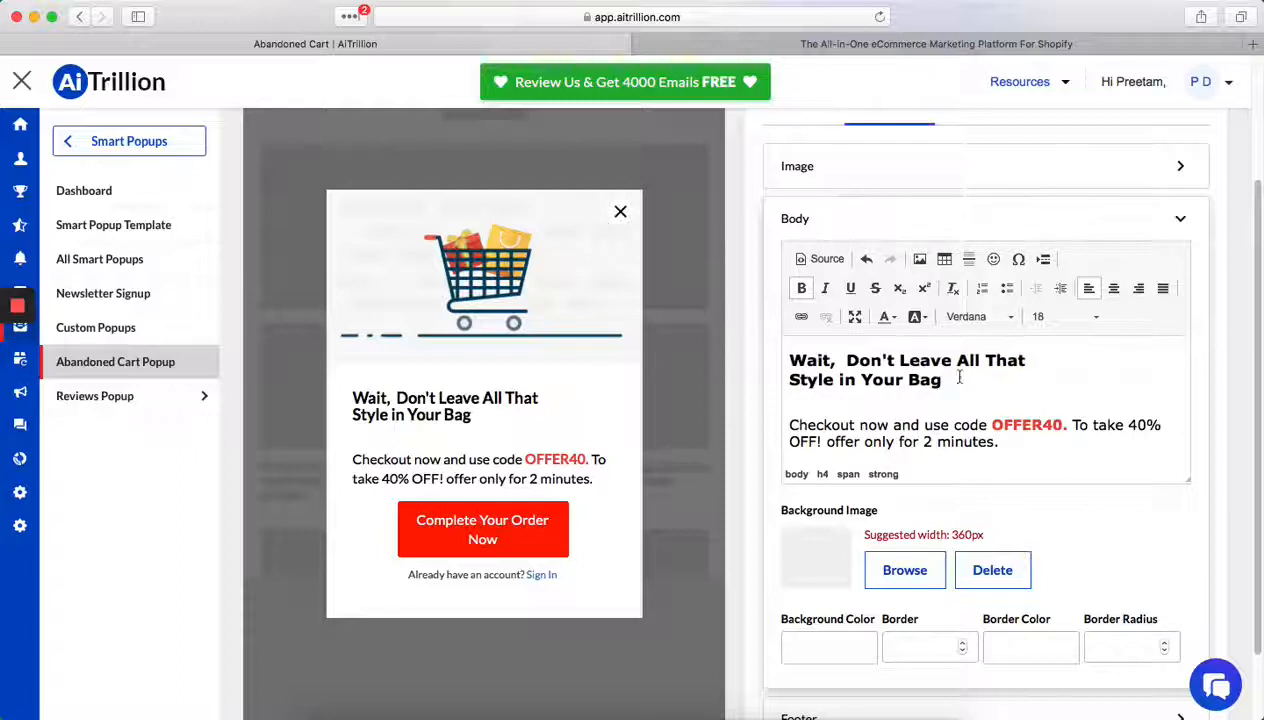
{"action": "left_click_drag", "start_coordinate": [943, 379], "coordinate": [796, 358]}
{"action": "left_click_drag", "start_coordinate": [962, 438], "coordinate": [862, 402]}
{"action": "scroll", "coordinate": [924, 441], "scroll_direction": "down", "scroll_amount": 2}
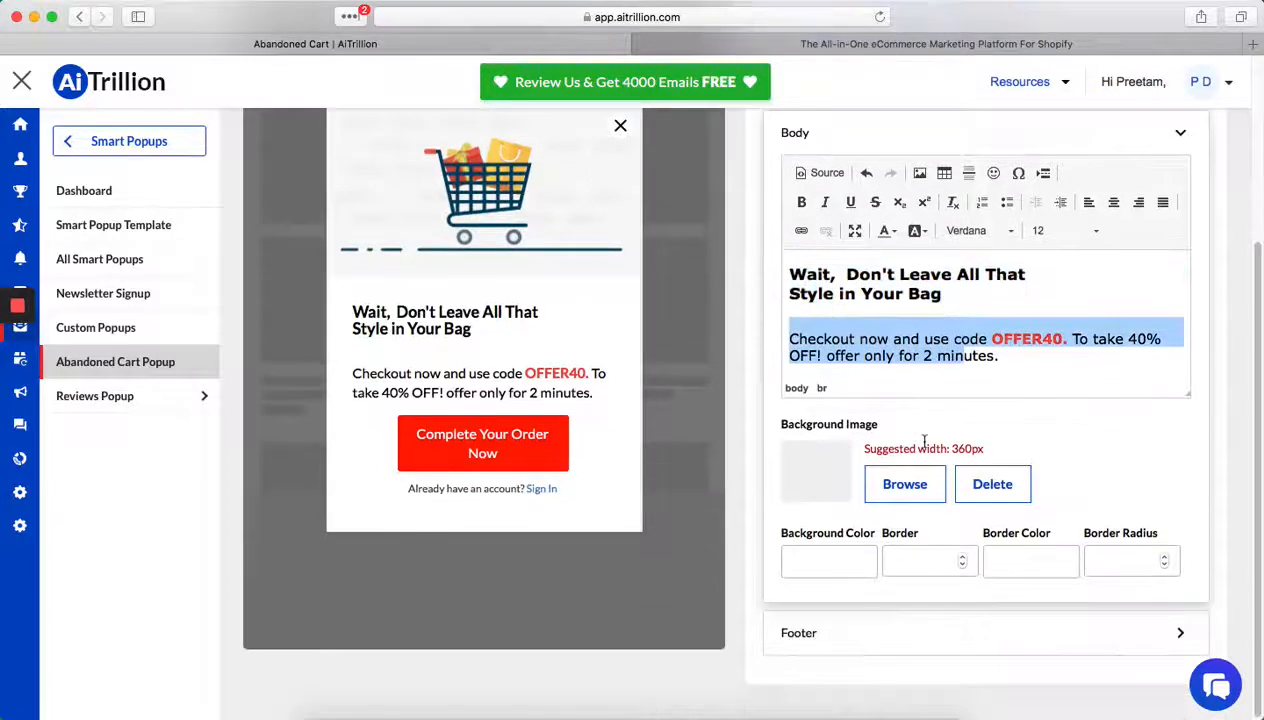
{"action": "left_click", "coordinate": [944, 358]}
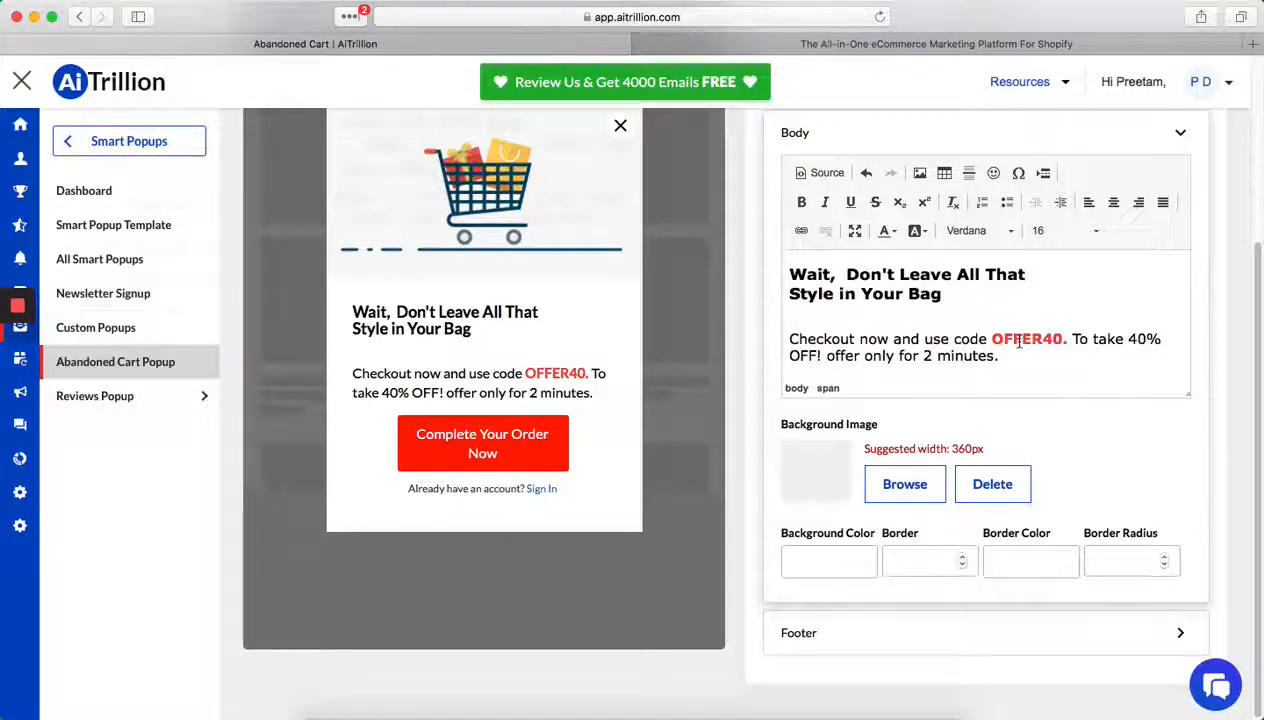
- Open help.shopify.com in a new browser tab and search the documentation for "create a discount code"
{"action": "left_click", "coordinate": [1256, 46]}
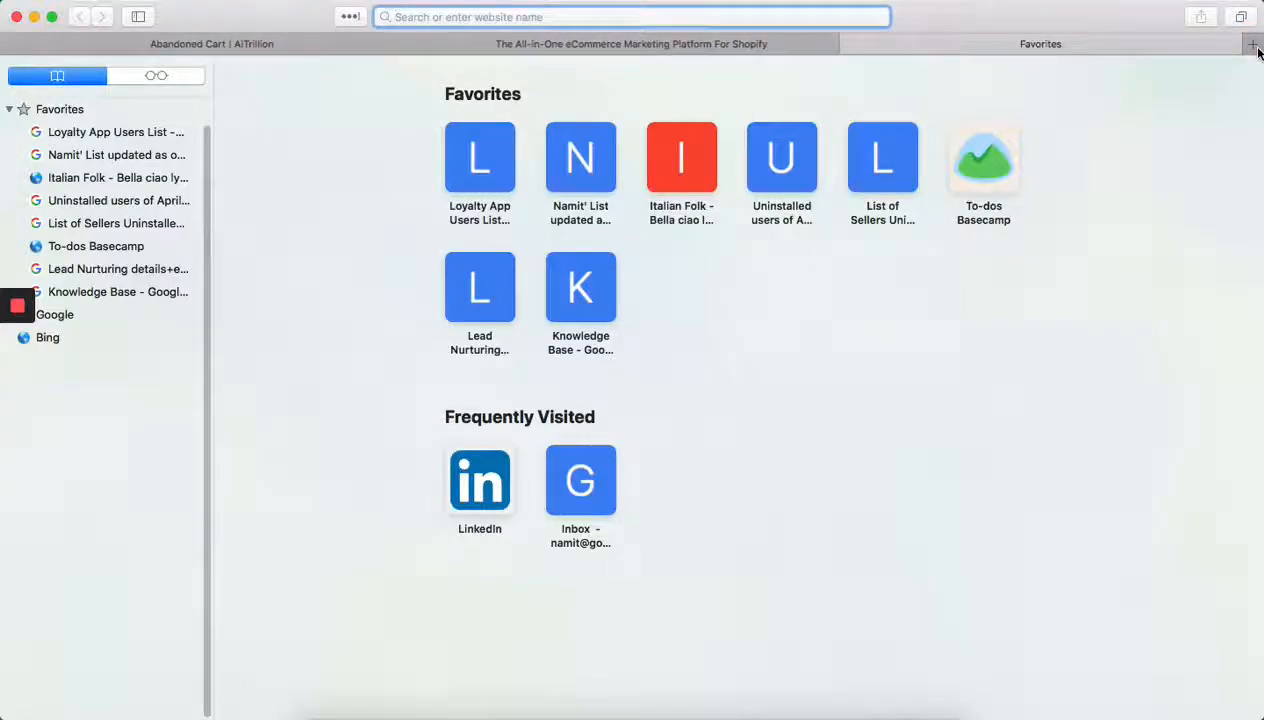
{"action": "type", "text": "help.shopify.com"}
{"action": "key", "text": "Return"}
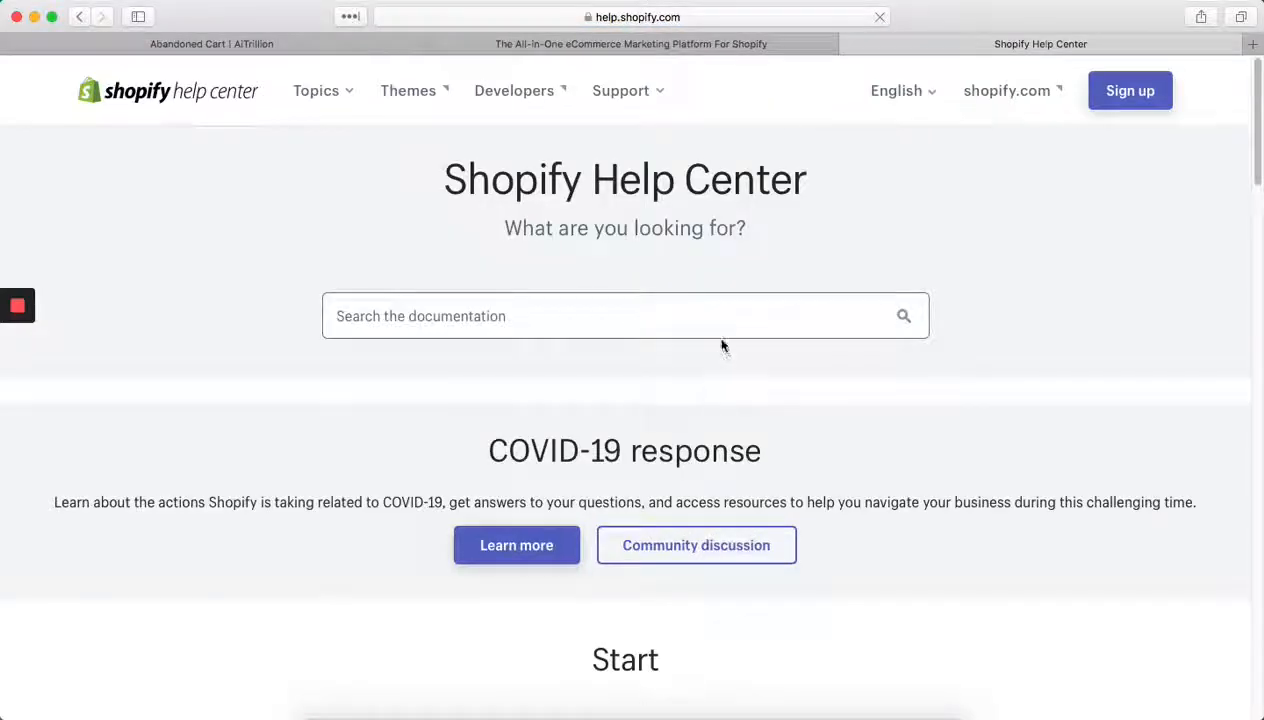
{"action": "left_click", "coordinate": [722, 312]}
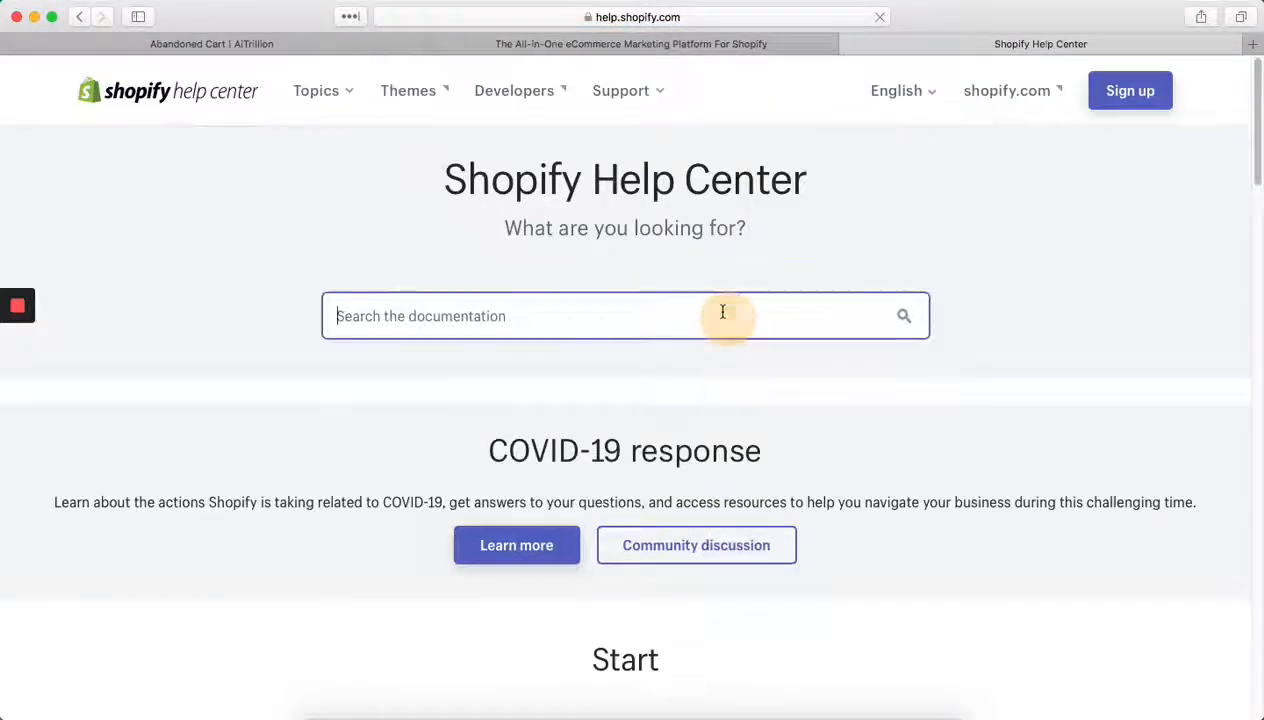
{"action": "type", "text": "cre"}
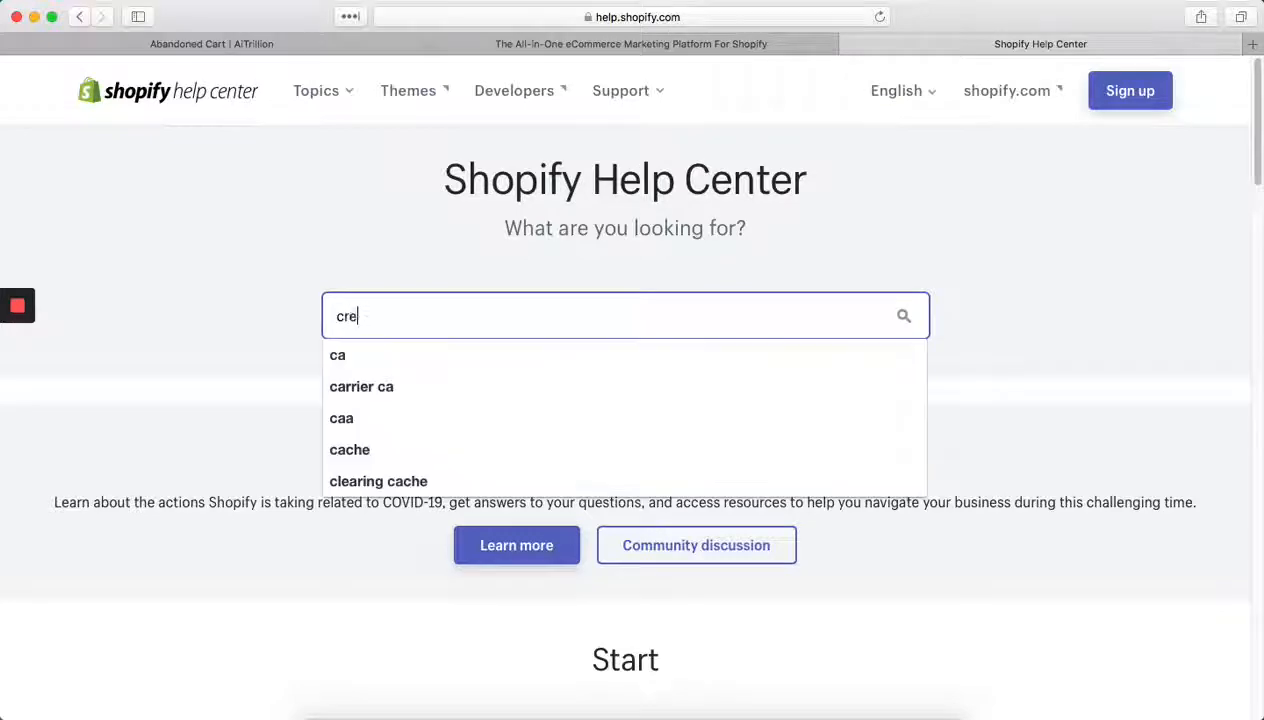
{"action": "type", "text": "ate a "}
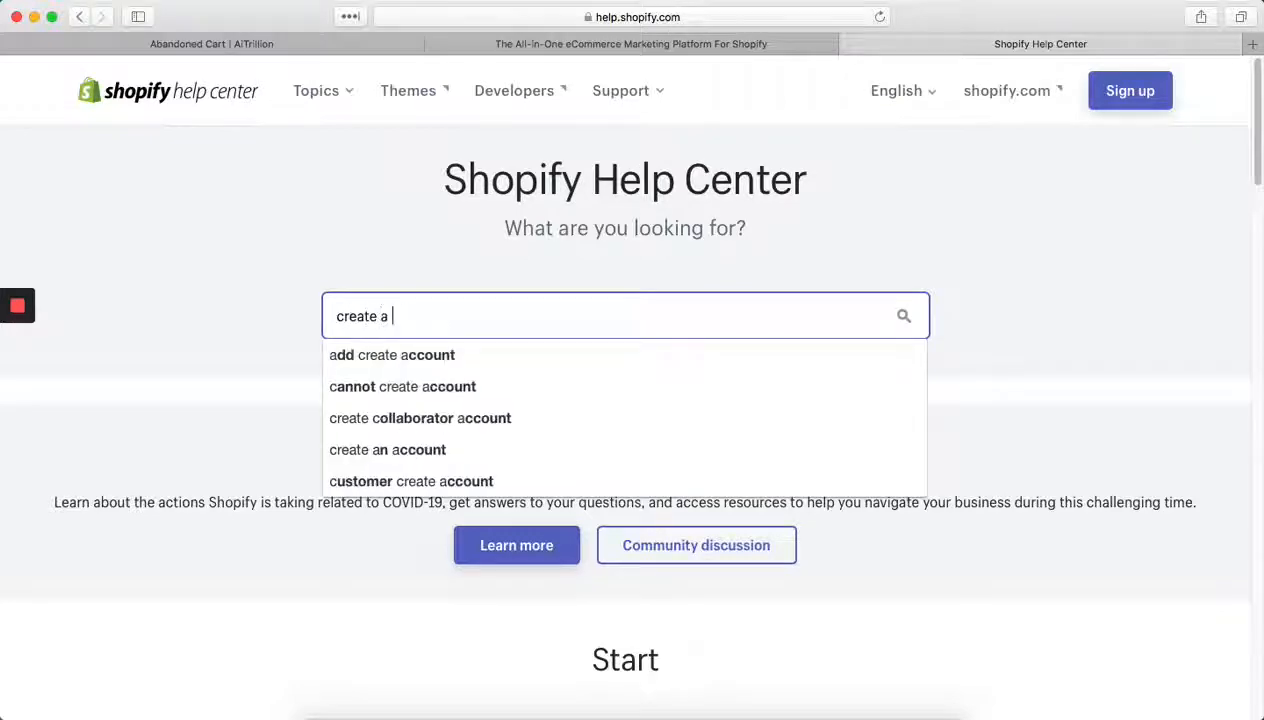
{"action": "type", "text": "discount code"}
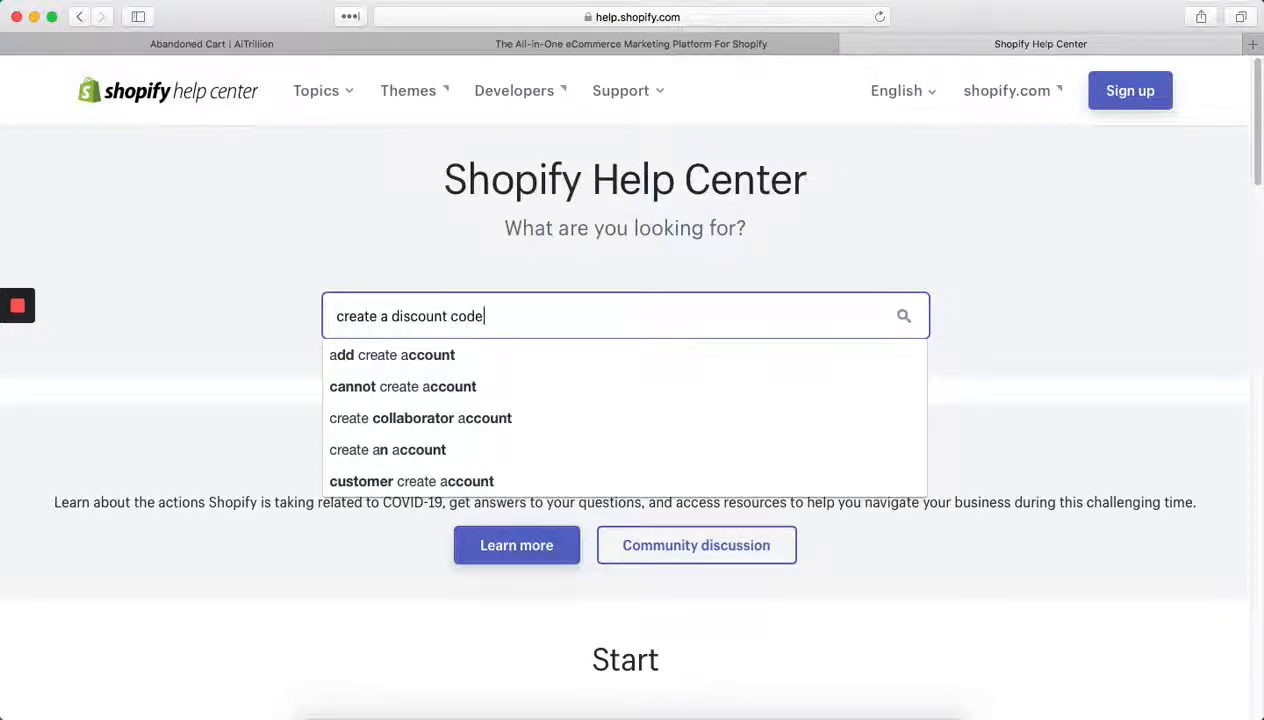
{"action": "key", "text": "Return"}
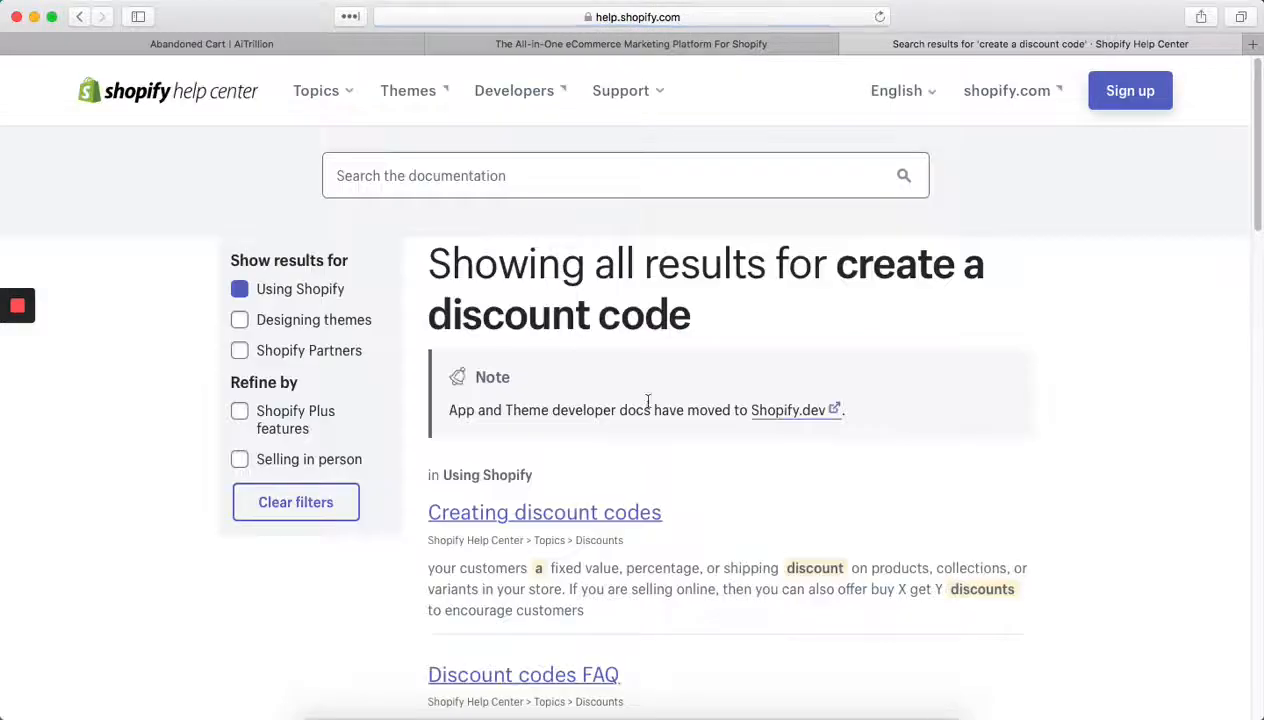
- Open the "Creating discount codes" article and skim its instructions for a fixed value or percentage discount
{"action": "left_click", "coordinate": [530, 514]}
{"action": "scroll", "coordinate": [690, 535], "scroll_direction": "down", "scroll_amount": 15}
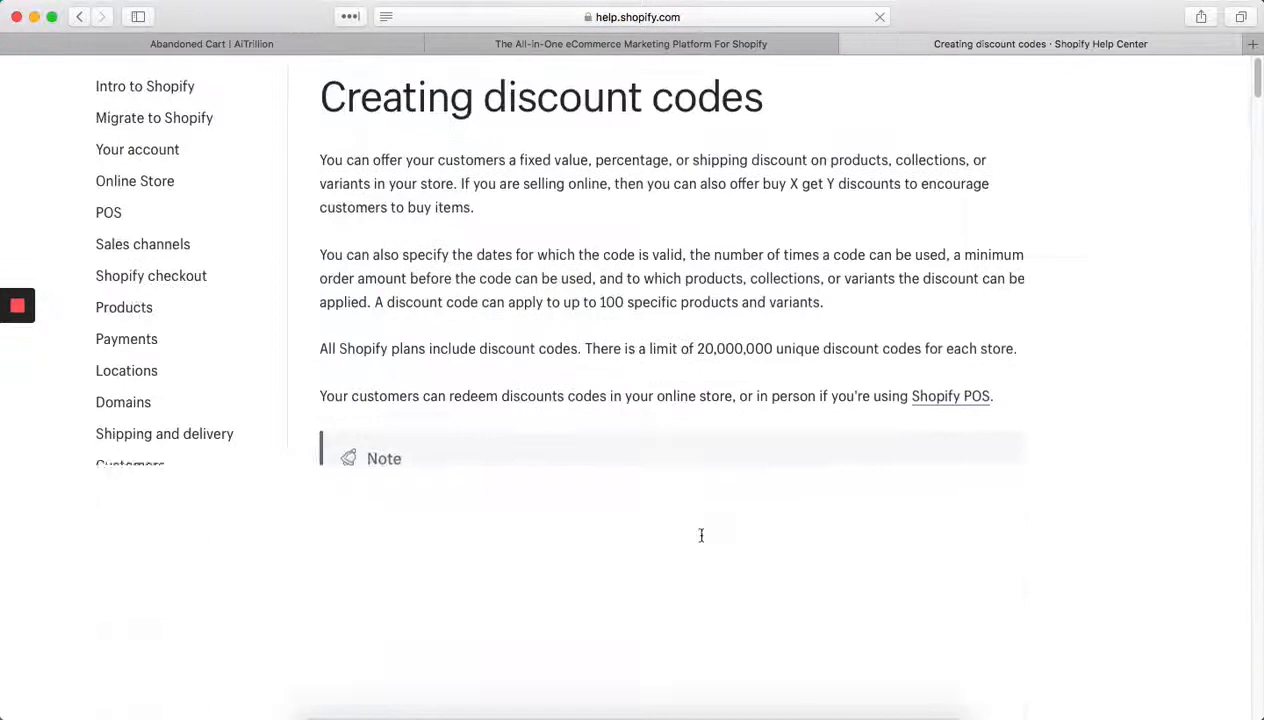
{"action": "scroll", "coordinate": [701, 541], "scroll_direction": "down", "scroll_amount": 10}
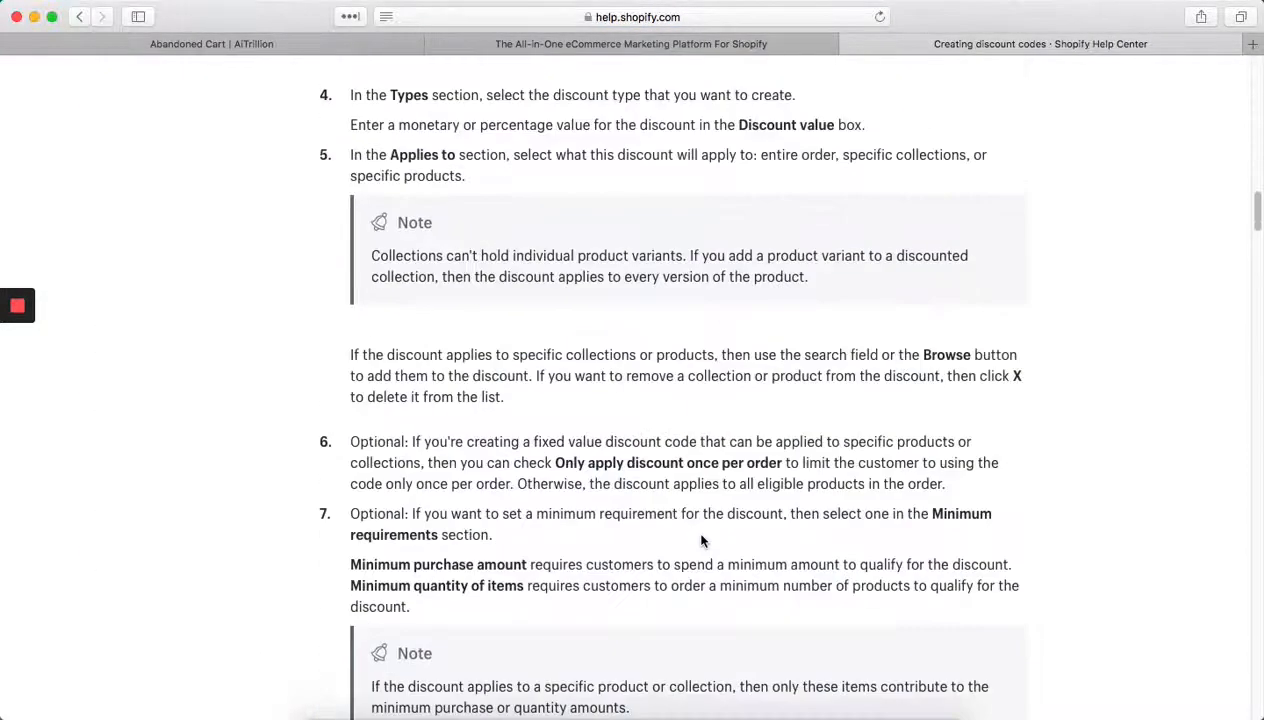
{"action": "scroll", "coordinate": [700, 532], "scroll_direction": "up", "scroll_amount": 14}
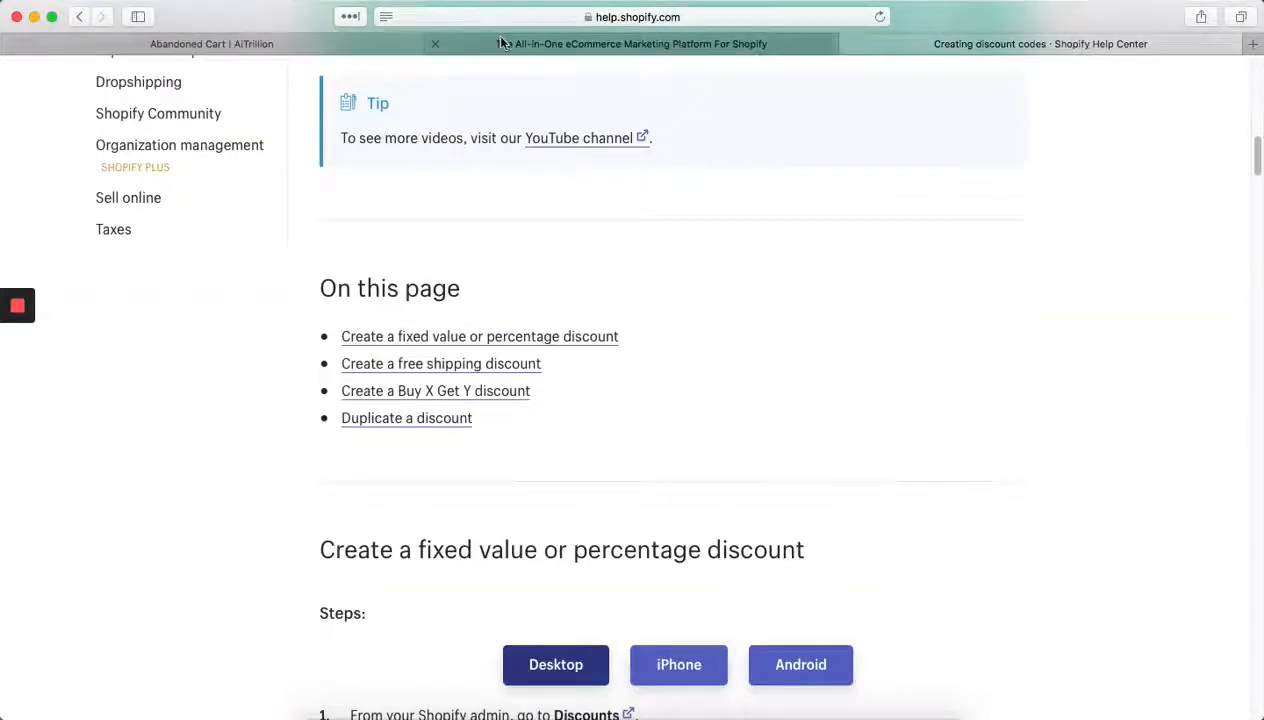
- Return to the AiTrillion abandoned cart popup and replace the discount code in the body text with 25OFF
{"action": "left_click", "coordinate": [165, 44]}
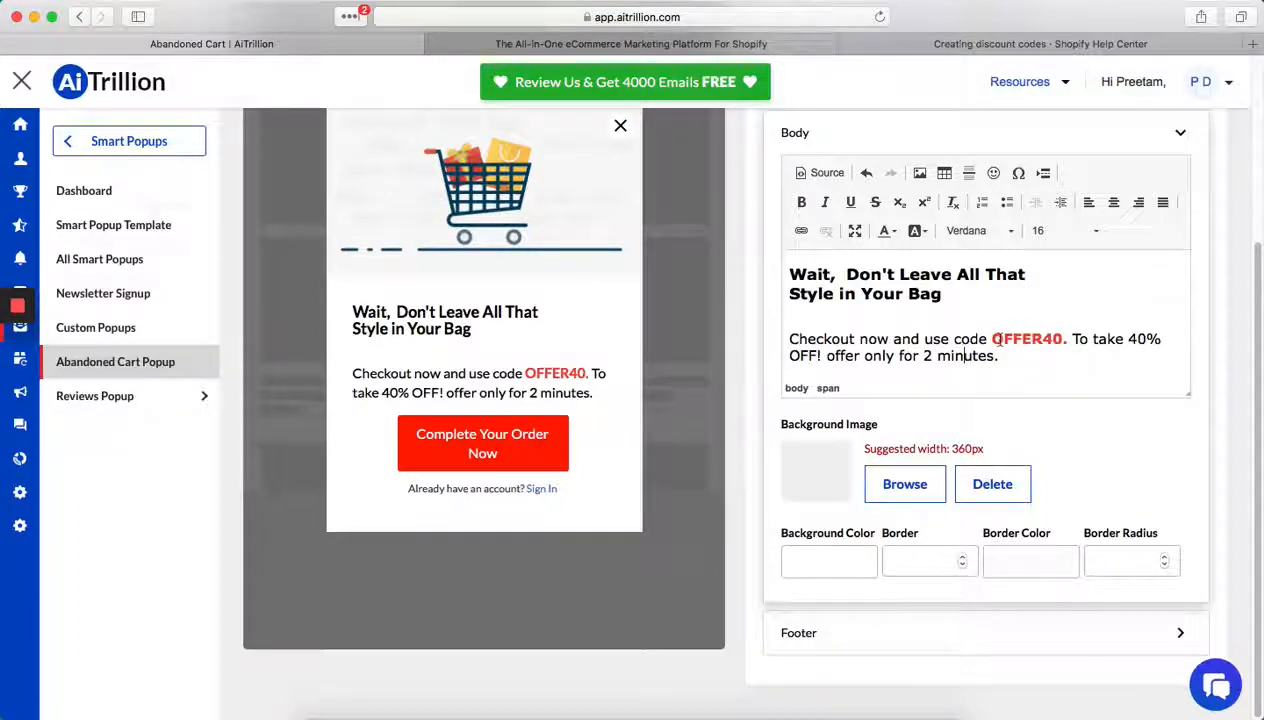
{"action": "double_click", "coordinate": [1022, 339]}
{"action": "key", "text": "cmd+c"}
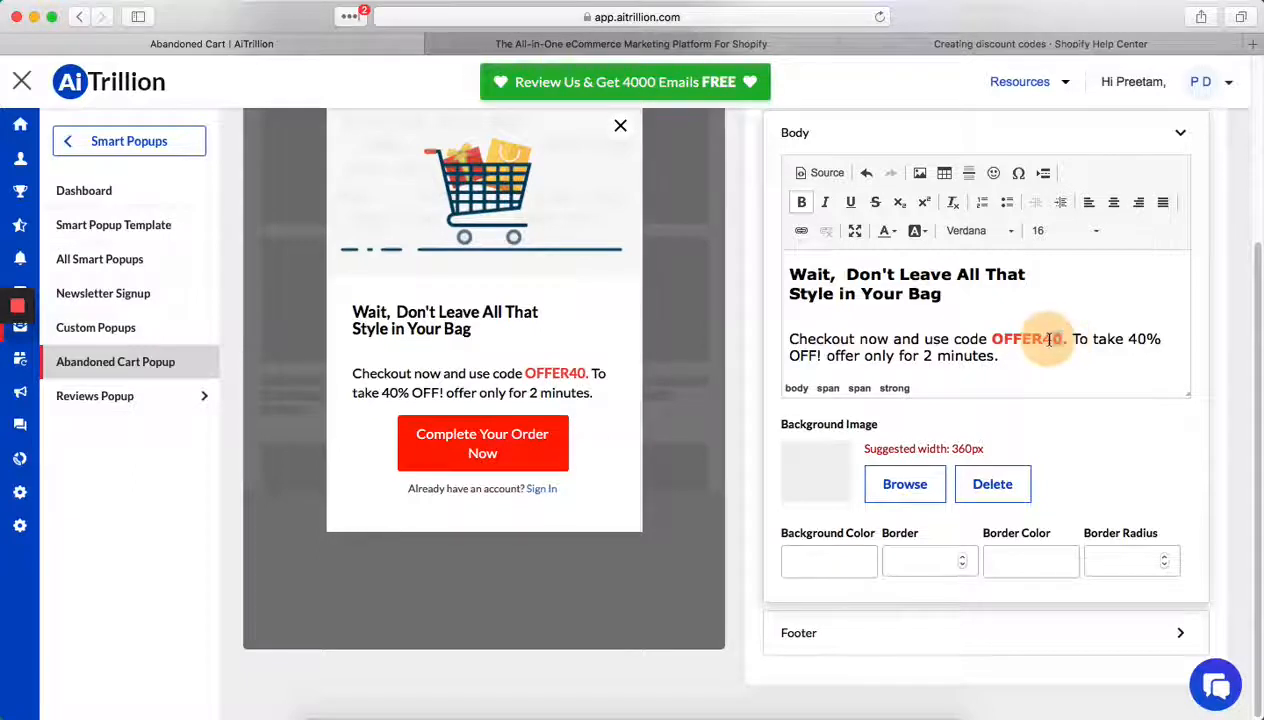
{"action": "right_click", "coordinate": [1022, 339]}
{"action": "left_click", "coordinate": [1062, 352]}
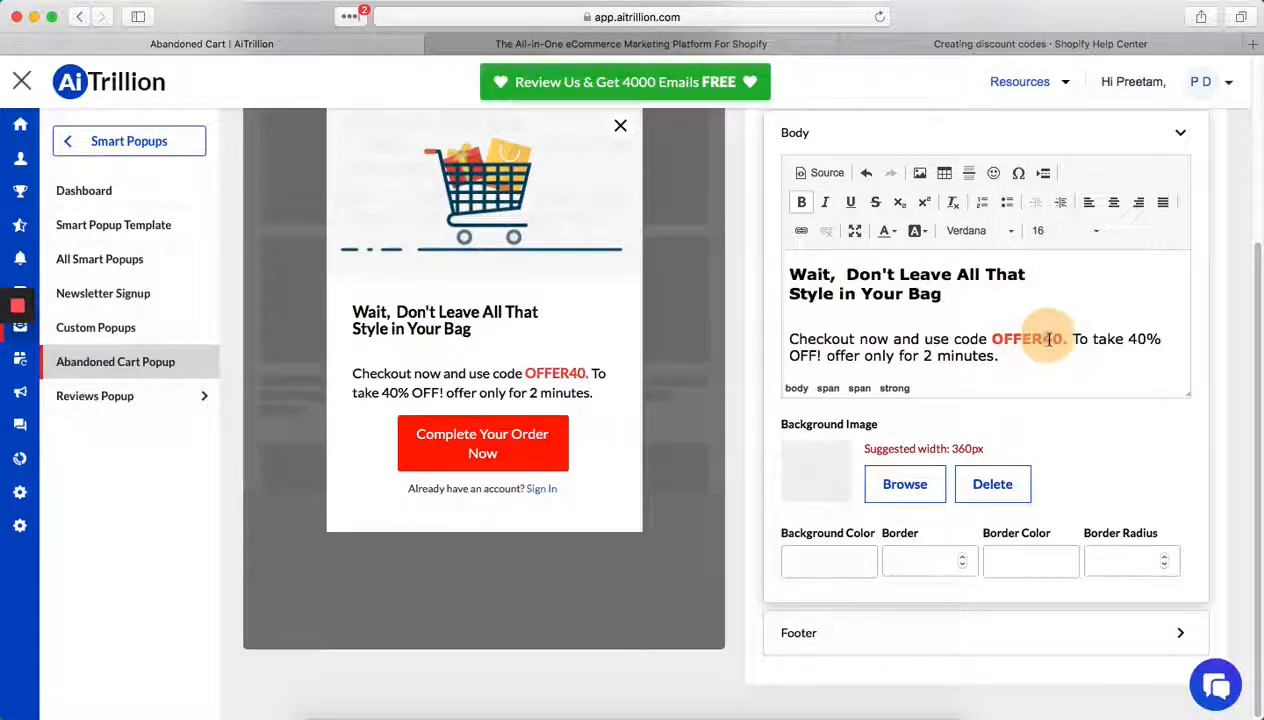
{"action": "left_click", "coordinate": [1102, 330]}
{"action": "left_click", "coordinate": [1066, 340]}
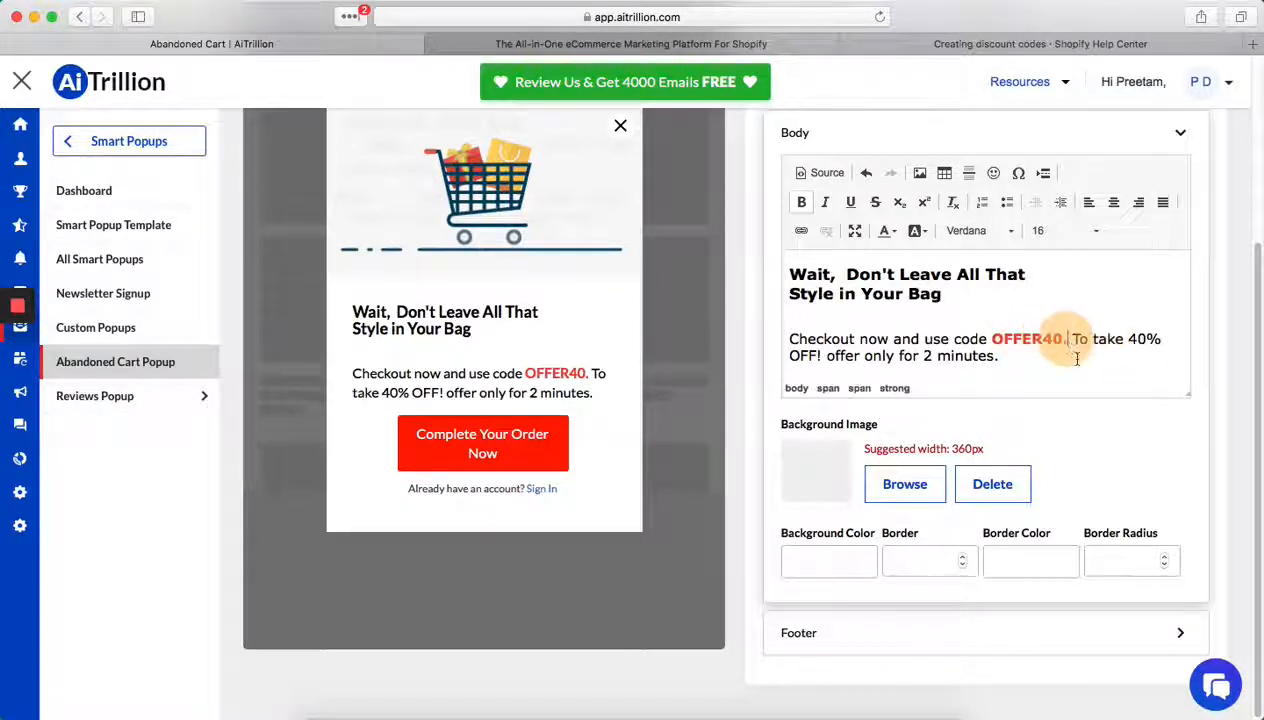
{"action": "key", "text": "BackSpace"}
{"action": "key", "text": "BackSpace"}
{"action": "key", "text": "BackSpace"}
{"action": "key", "text": "BackSpace"}
{"action": "key", "text": "BackSpace"}
{"action": "key", "text": "BackSpace"}
{"action": "key", "text": "BackSpace"}
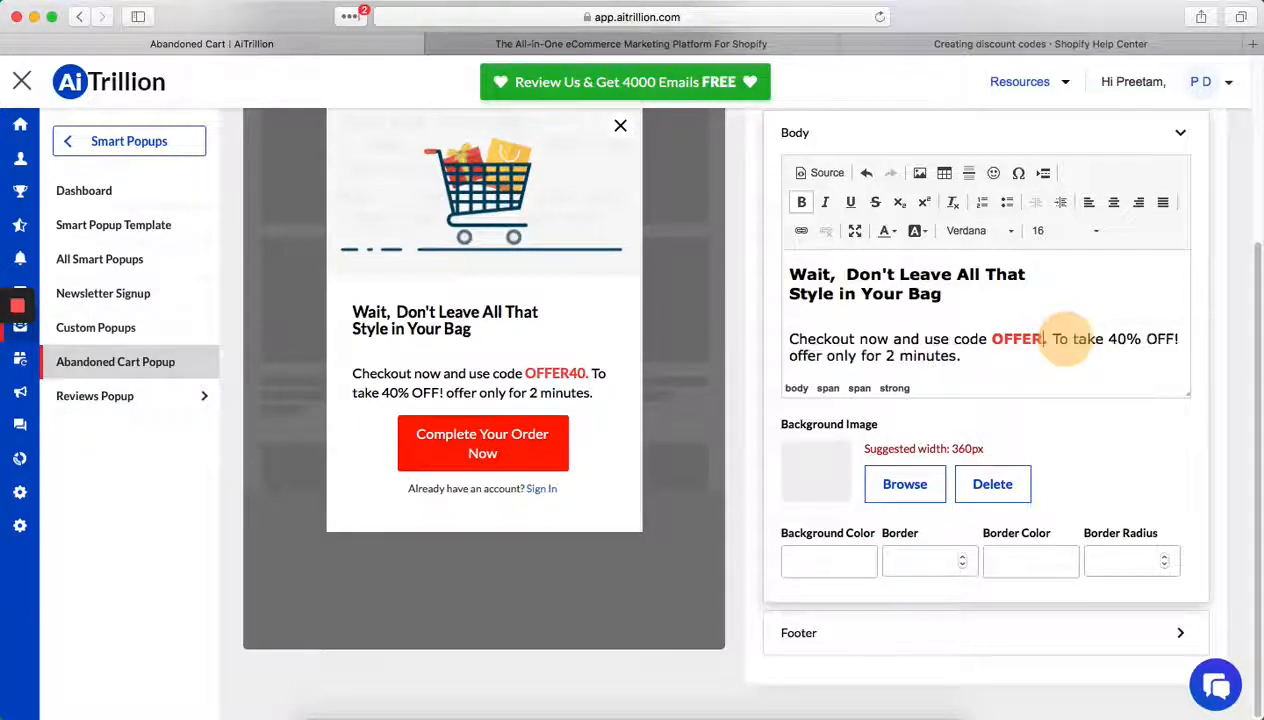
{"action": "type", "text": "25OFF"}
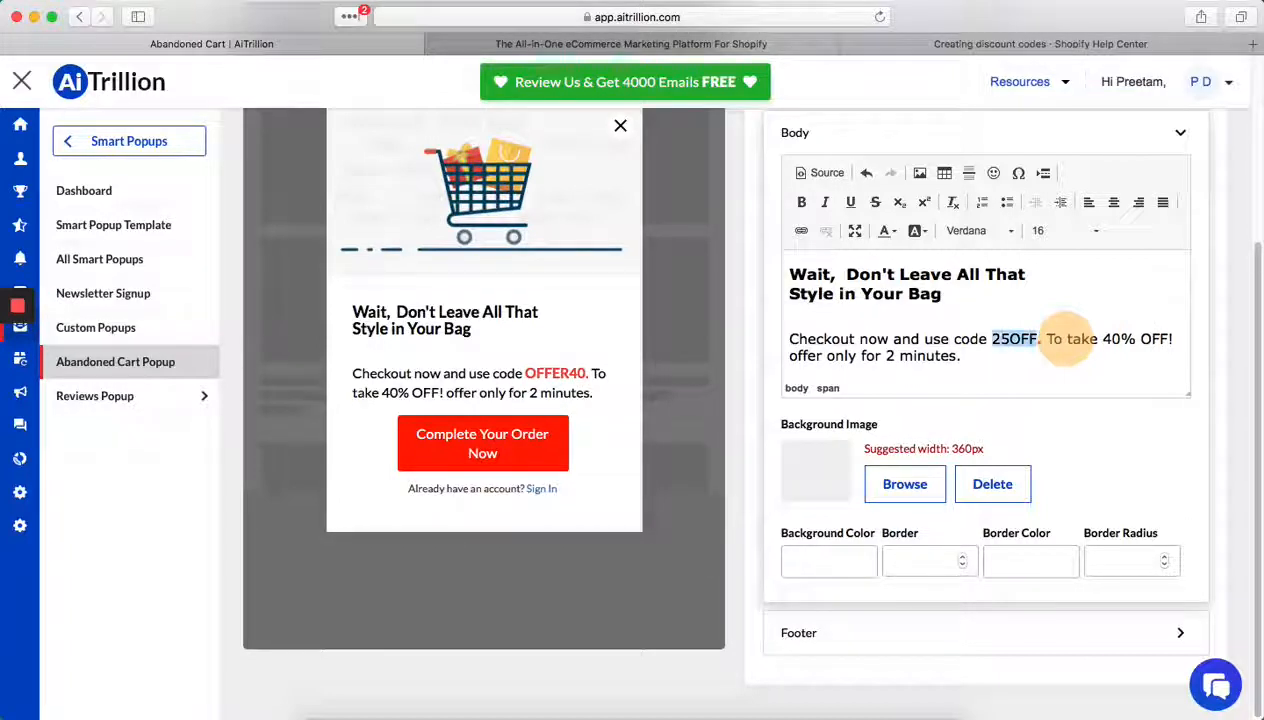
- Make the 25OFF code in the body text bold and give it a red background color
{"action": "left_click", "coordinate": [803, 203]}
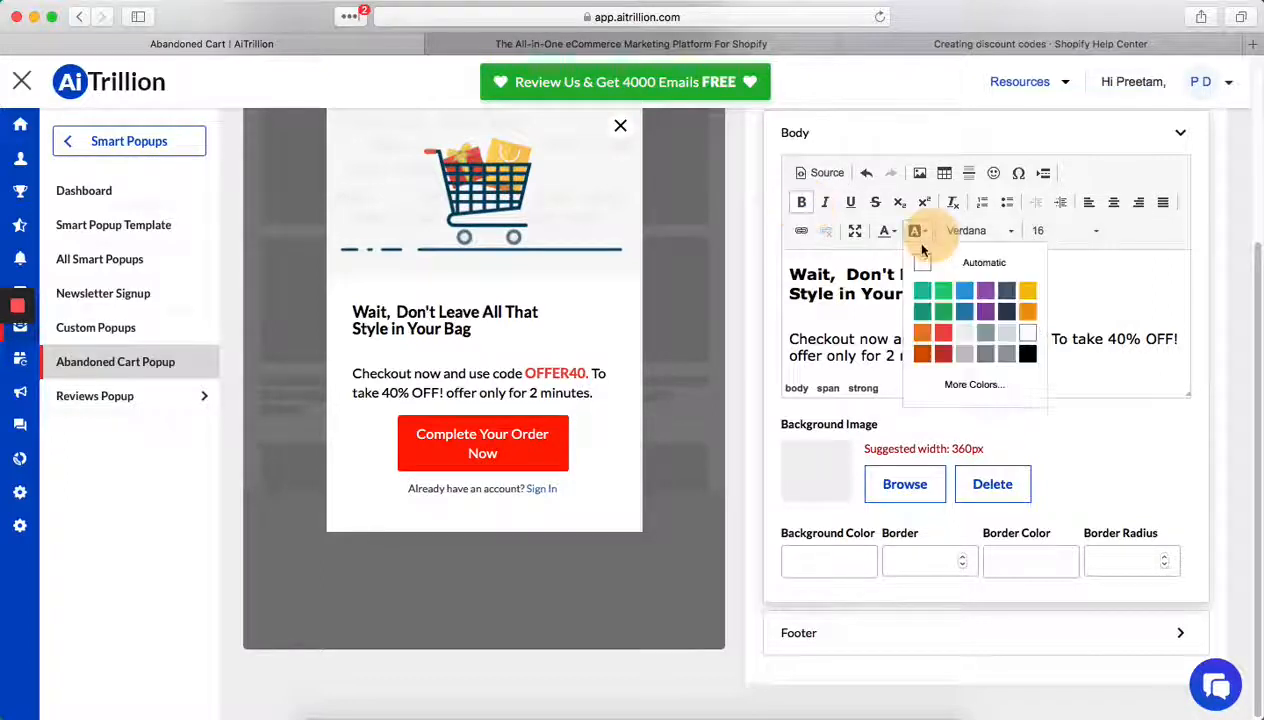
{"action": "left_click", "coordinate": [933, 353]}
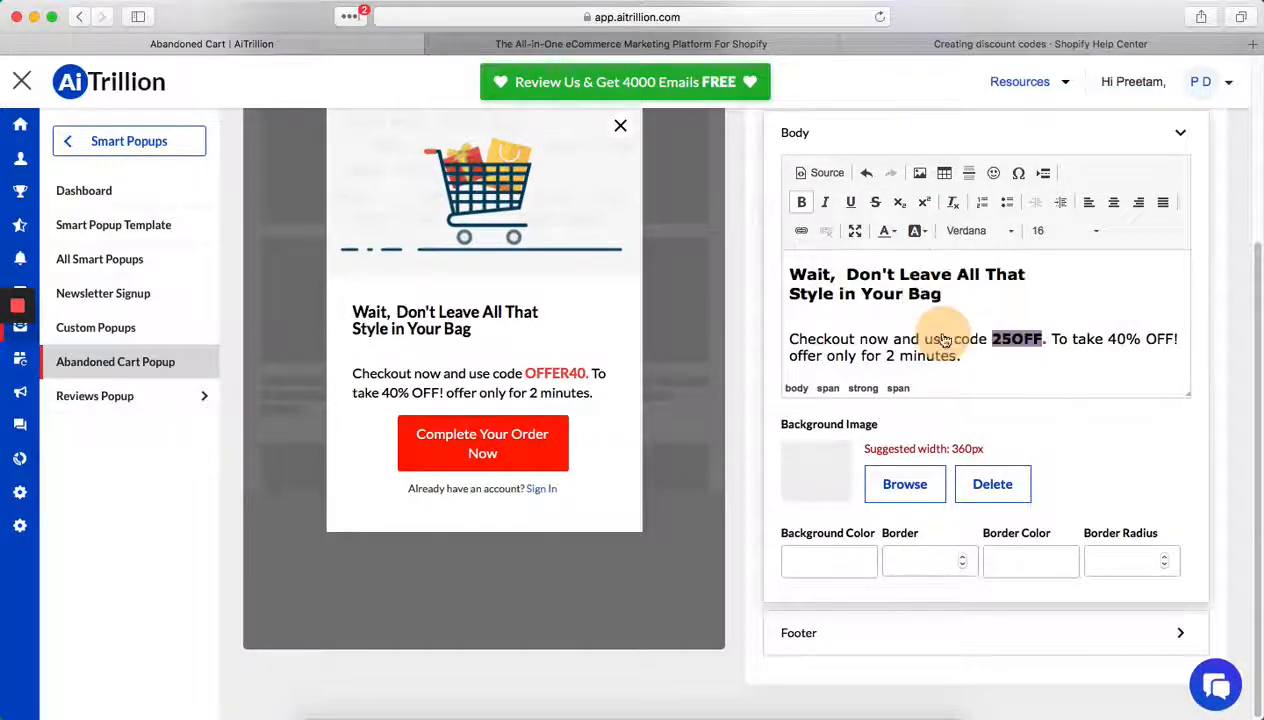
{"action": "left_click", "coordinate": [1110, 320]}
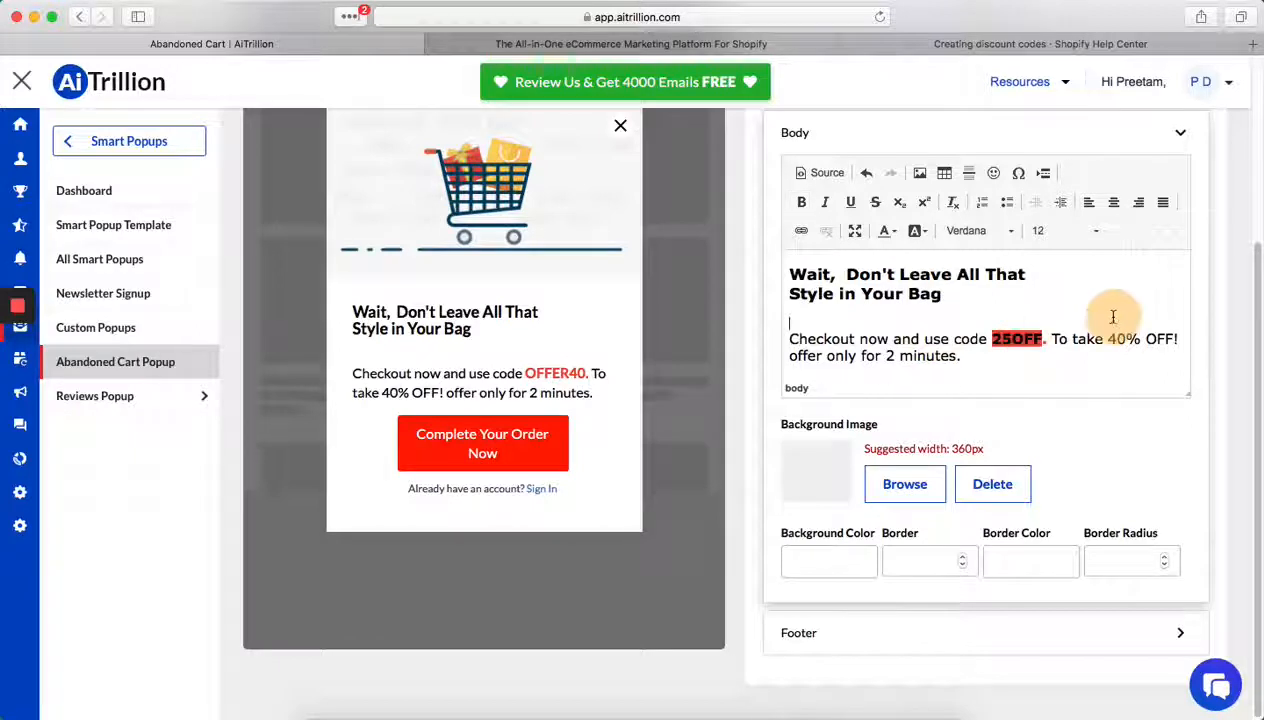
- Change the discount percentage in the body's offer sentence to 25%
{"action": "left_click", "coordinate": [1064, 342]}
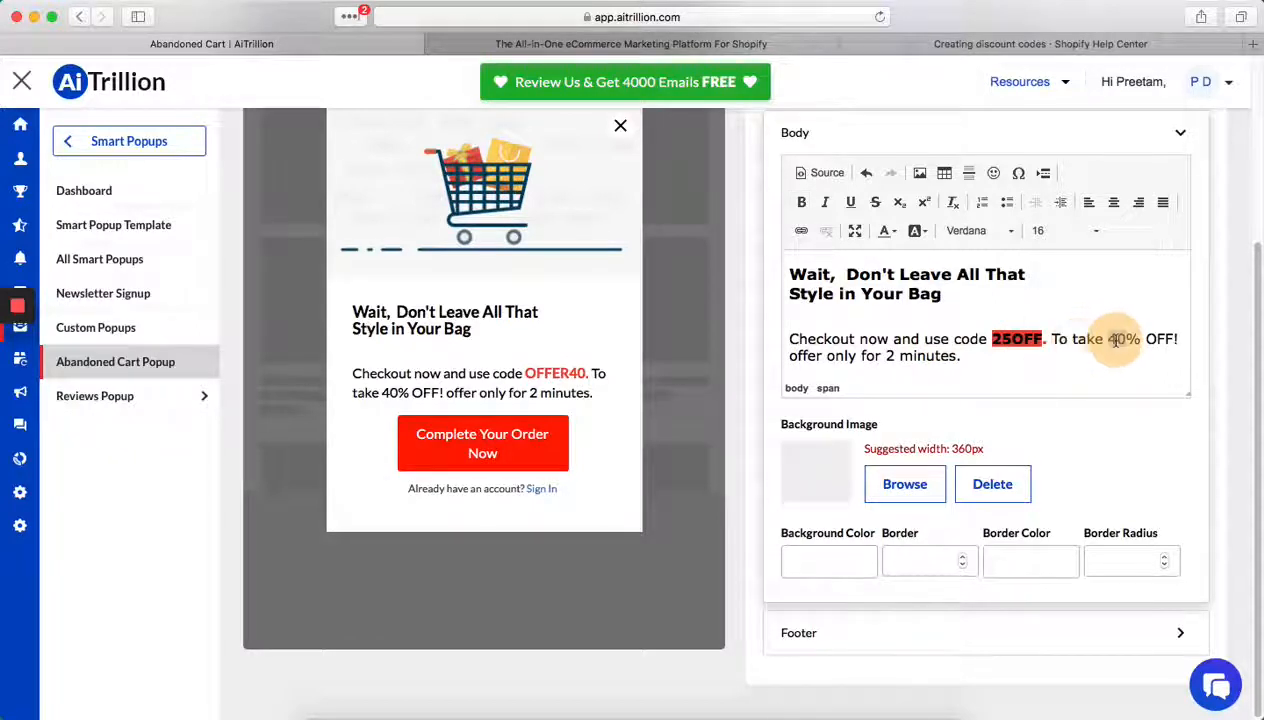
{"action": "double_click", "coordinate": [1115, 340]}
{"action": "type", "text": "25"}
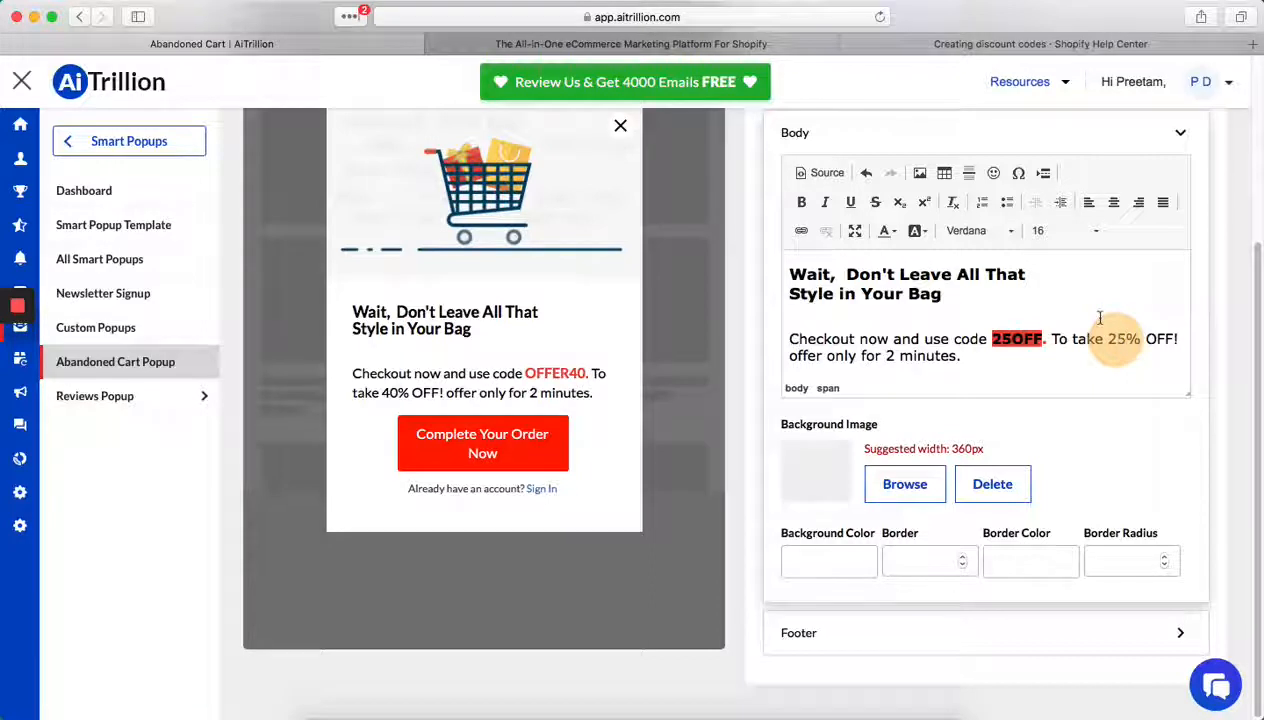
{"action": "left_click", "coordinate": [1060, 358]}
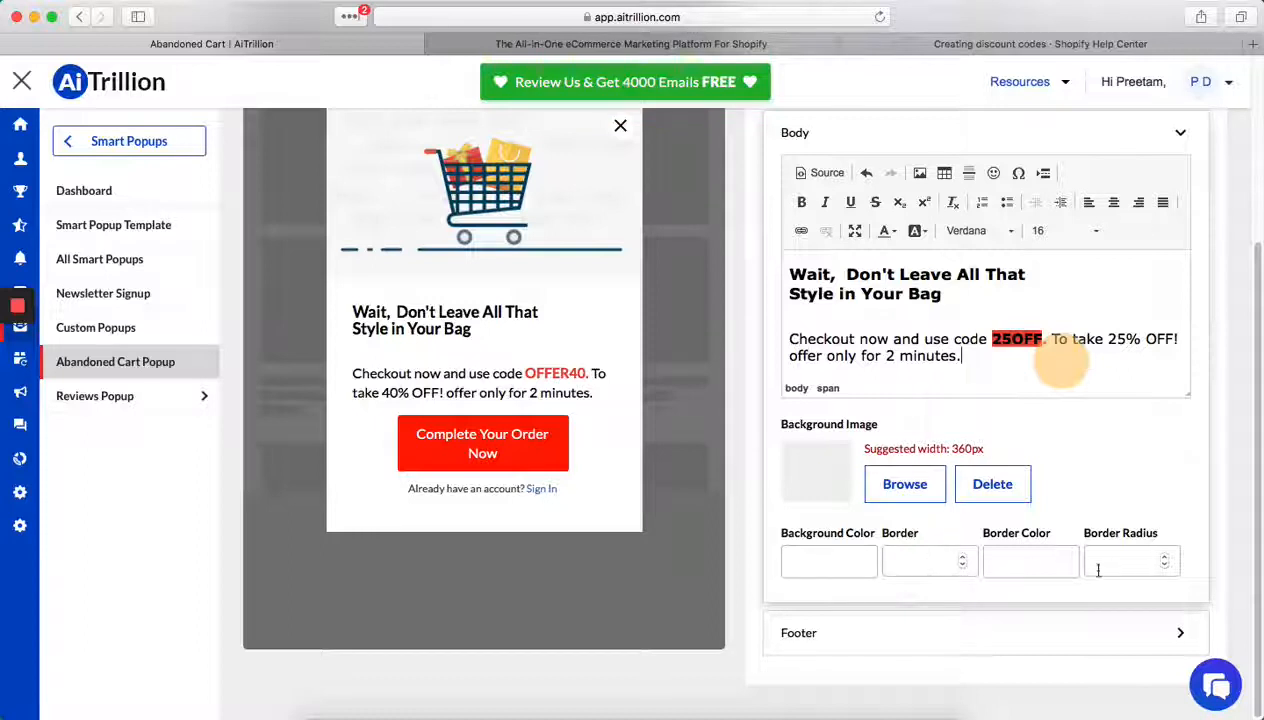
- Replace the popup's footer text with "Get Added benefits of purchasing your products at a never before discount"
{"action": "left_click", "coordinate": [1038, 632]}
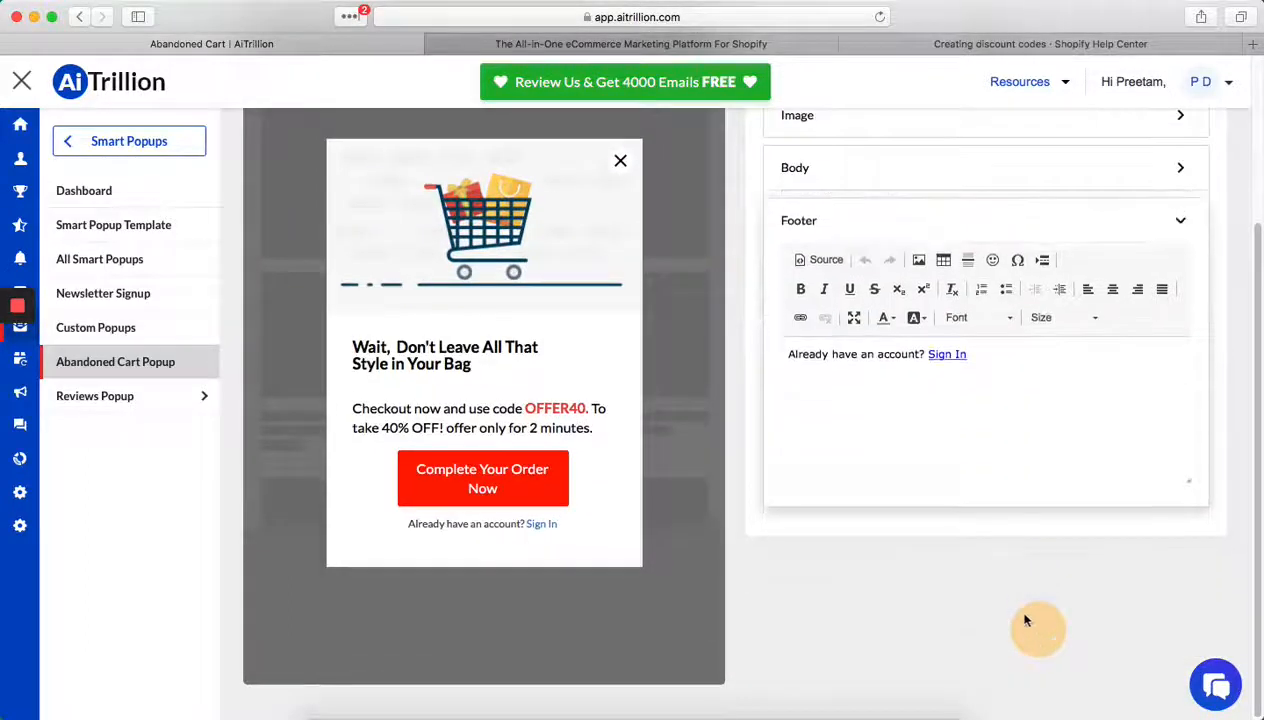
{"action": "left_click_drag", "start_coordinate": [1014, 406], "coordinate": [696, 340]}
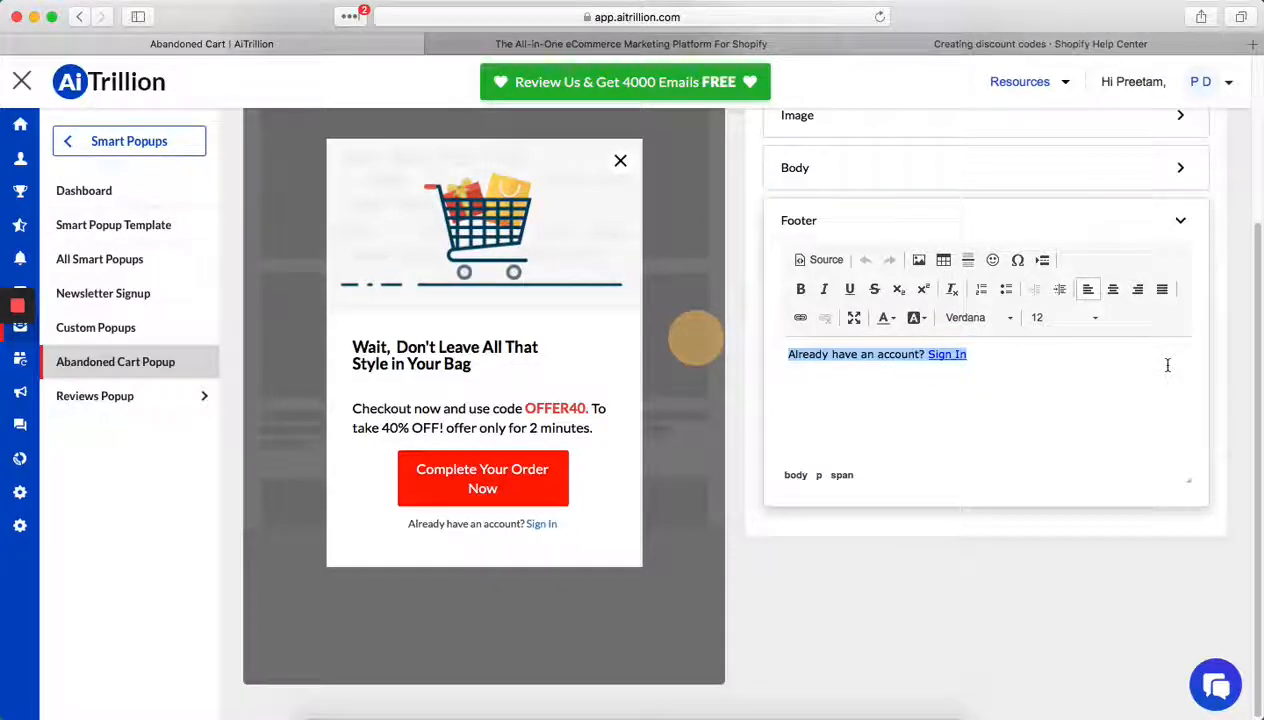
{"action": "type", "text": "G"}
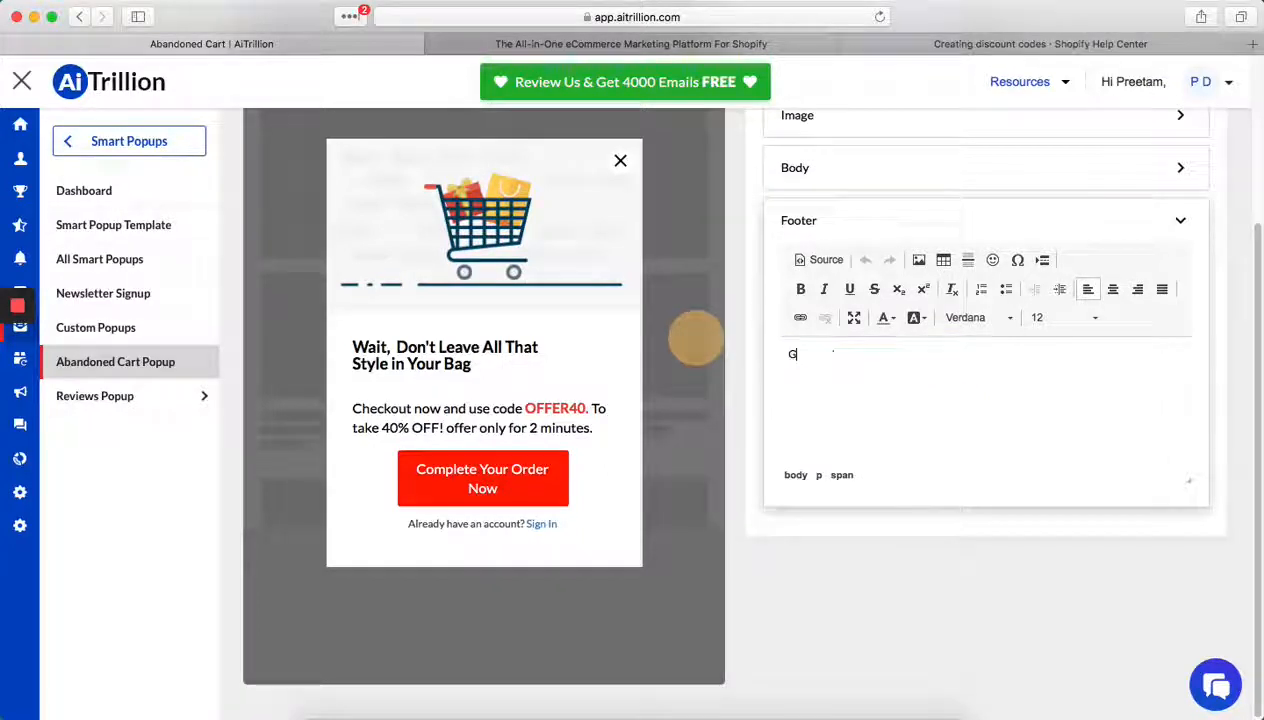
{"action": "type", "text": "et Added"}
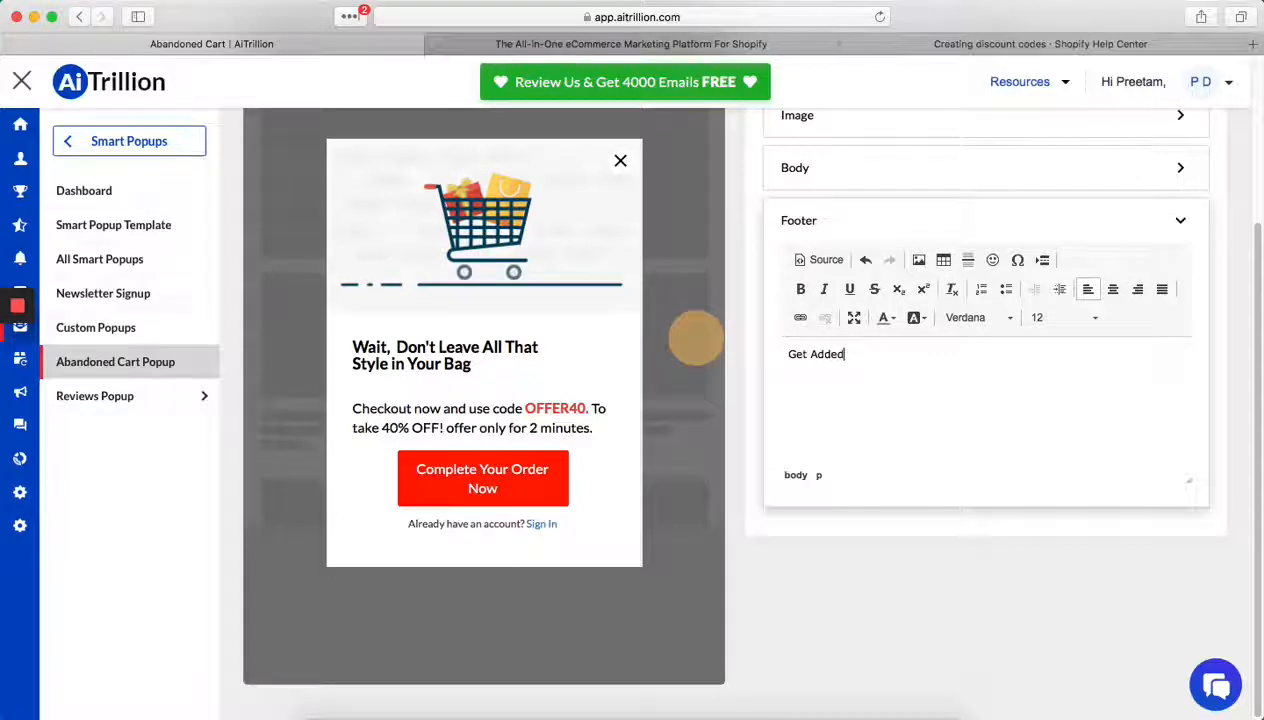
{"action": "type", "text": " benefits of p"}
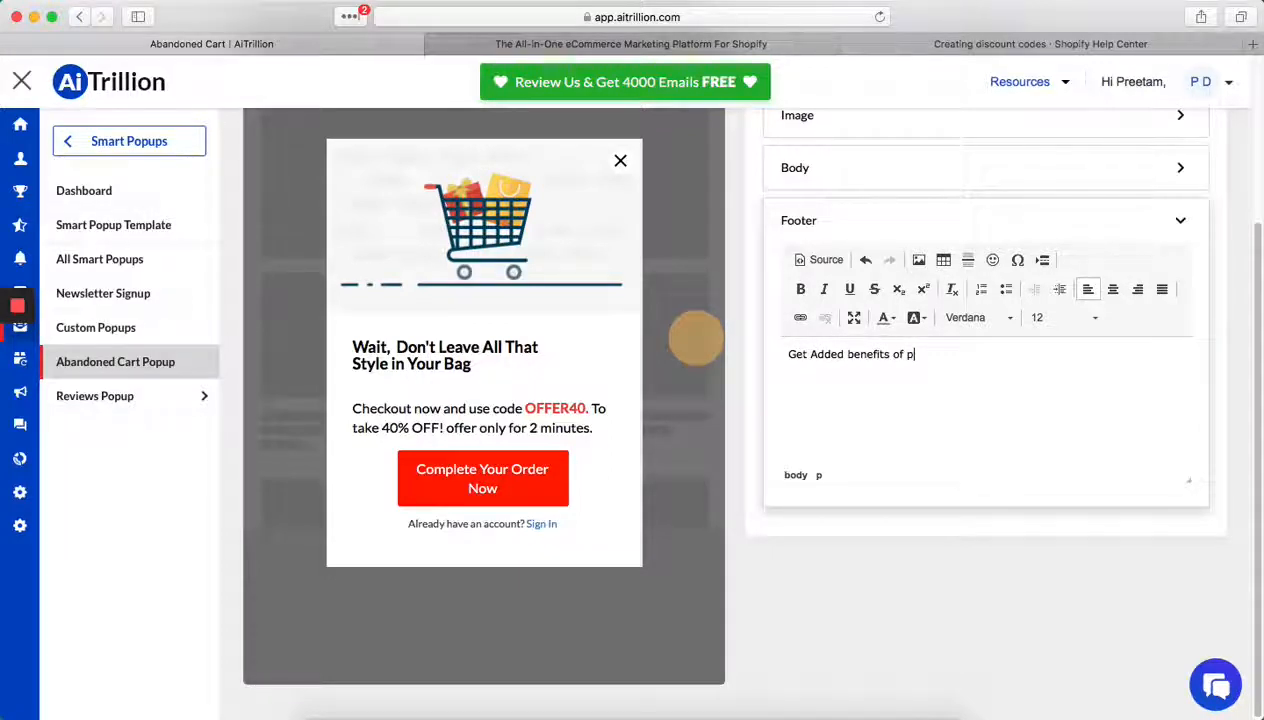
{"action": "type", "text": "urchasing "}
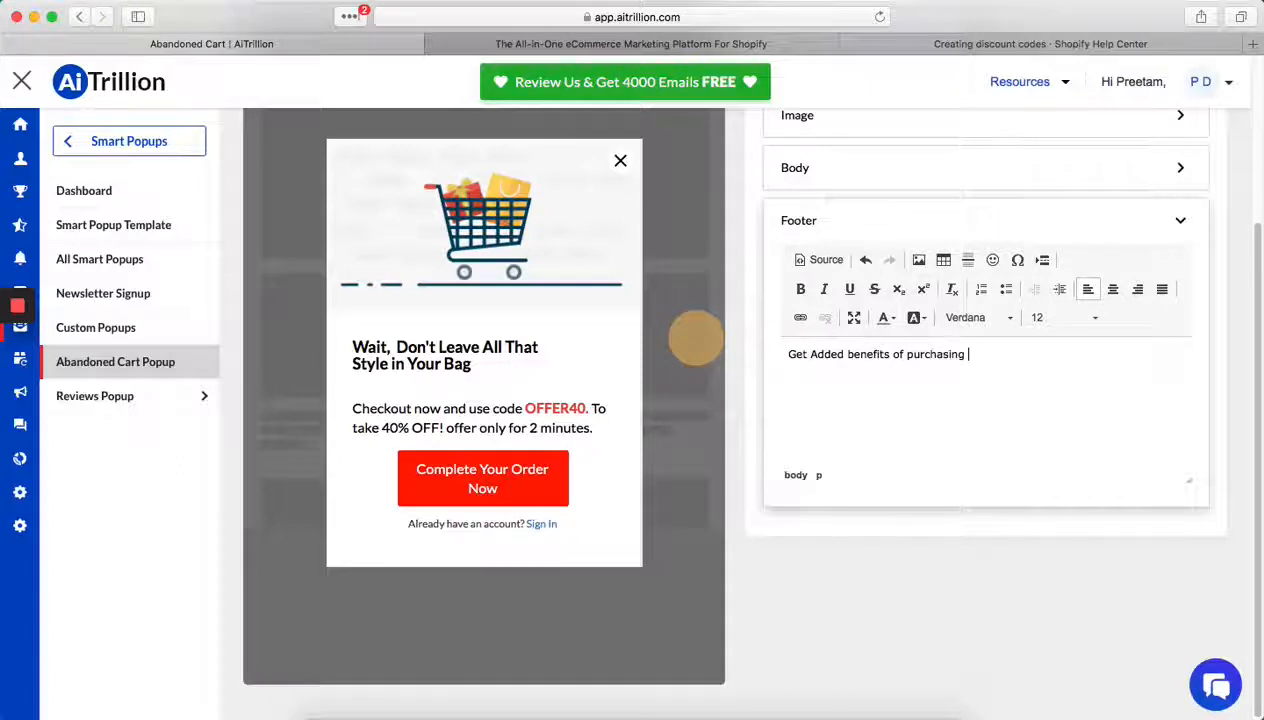
{"action": "type", "text": "your p"}
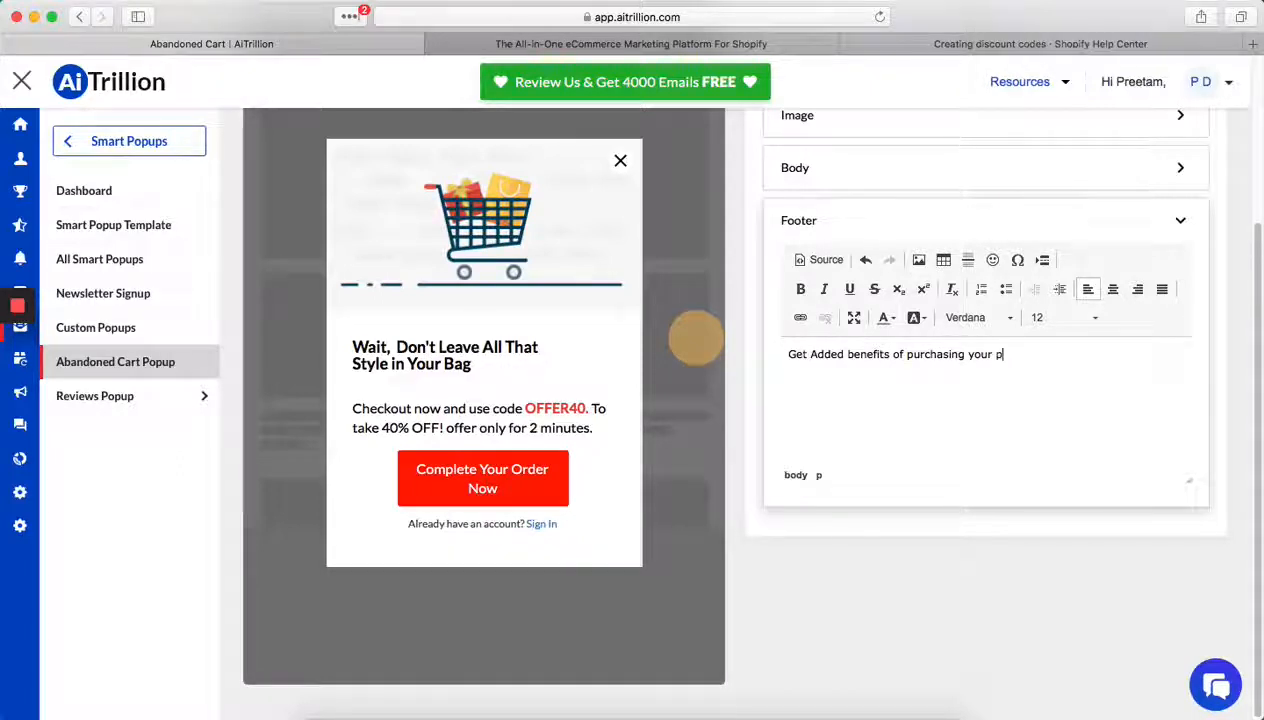
{"action": "type", "text": "roduct"}
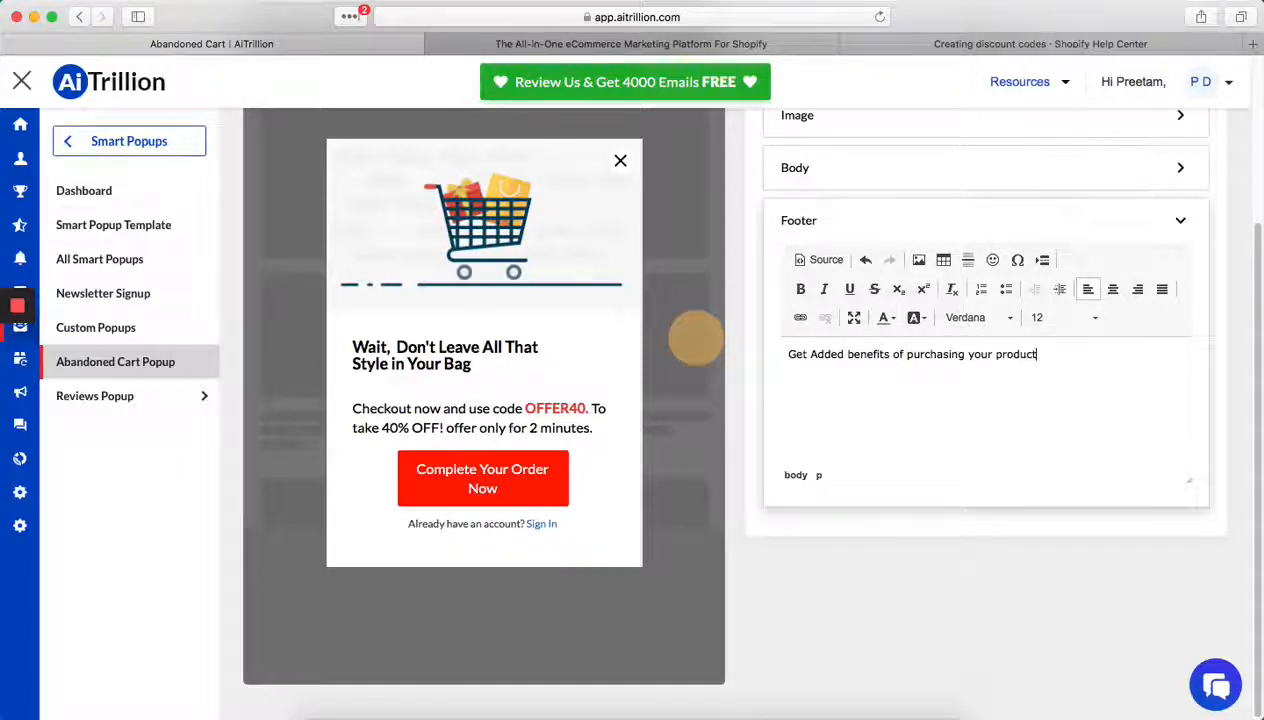
{"action": "type", "text": "s at a never before "}
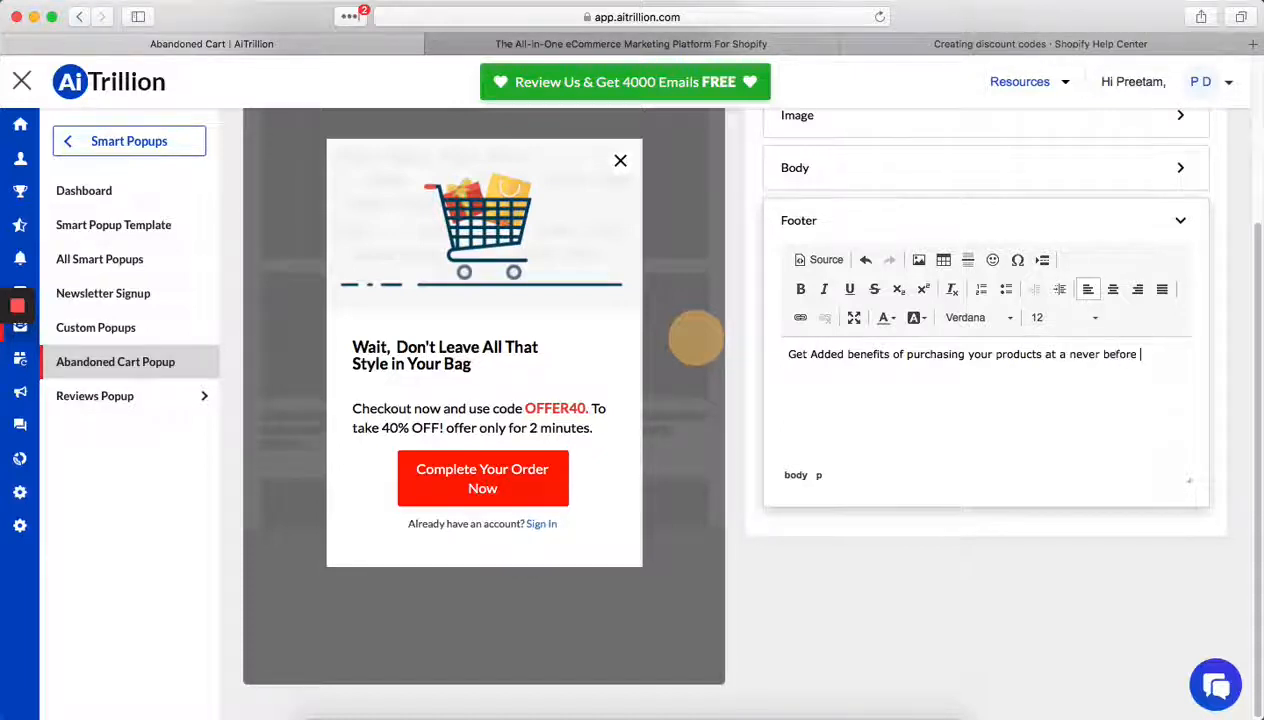
{"action": "type", "text": "discount"}
- Set the popup's display rule after cart abandonment to Exit Browser in its behaviour settings
{"action": "scroll", "coordinate": [946, 390], "scroll_direction": "up", "scroll_amount": 3}
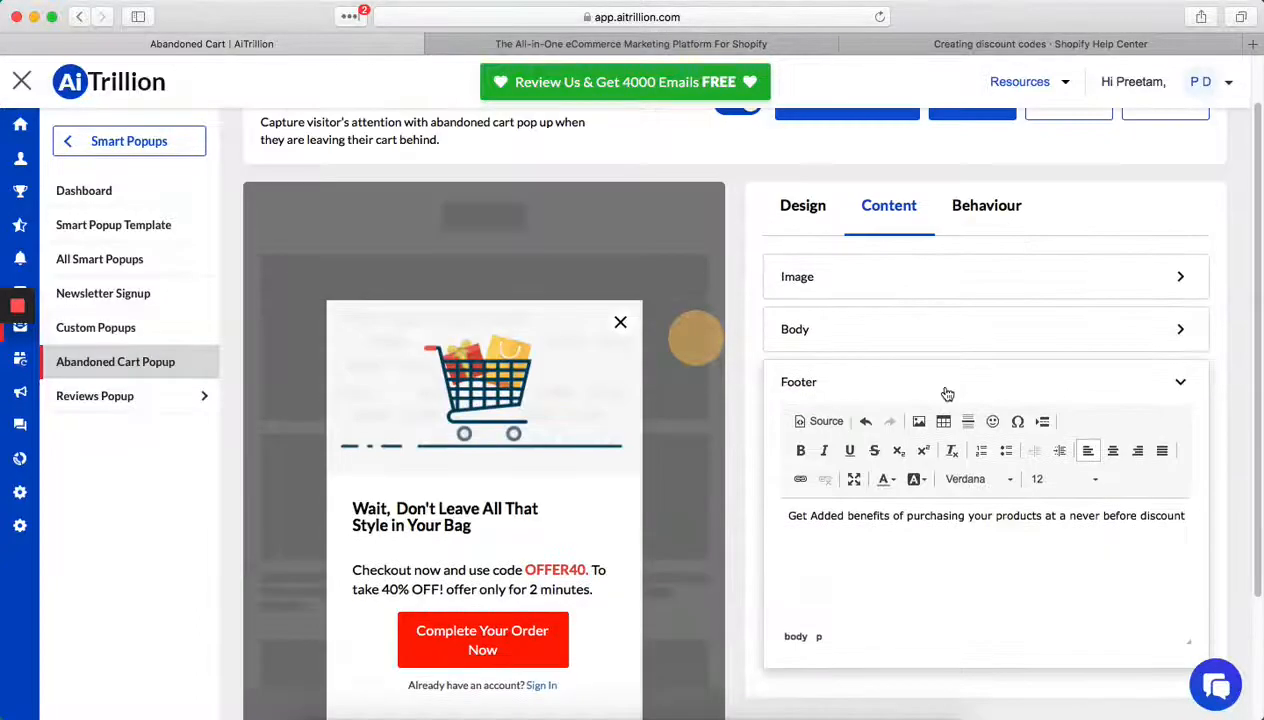
{"action": "left_click", "coordinate": [987, 207]}
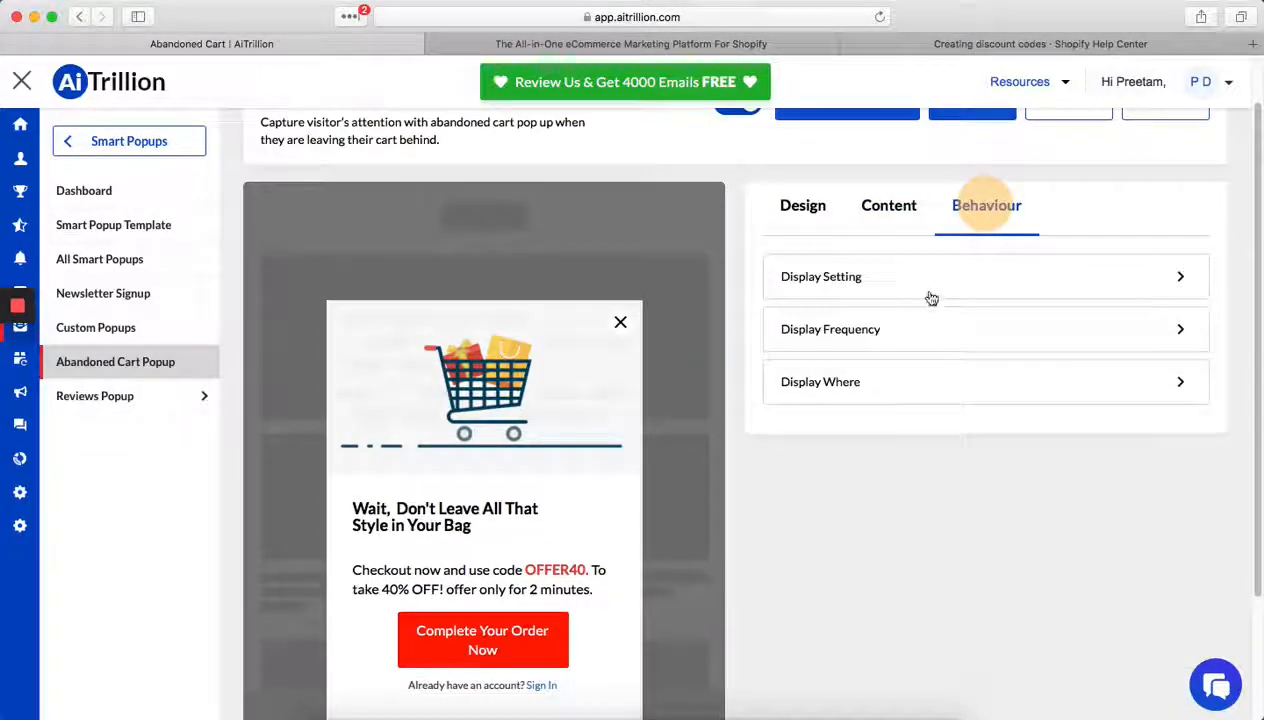
{"action": "left_click", "coordinate": [937, 279]}
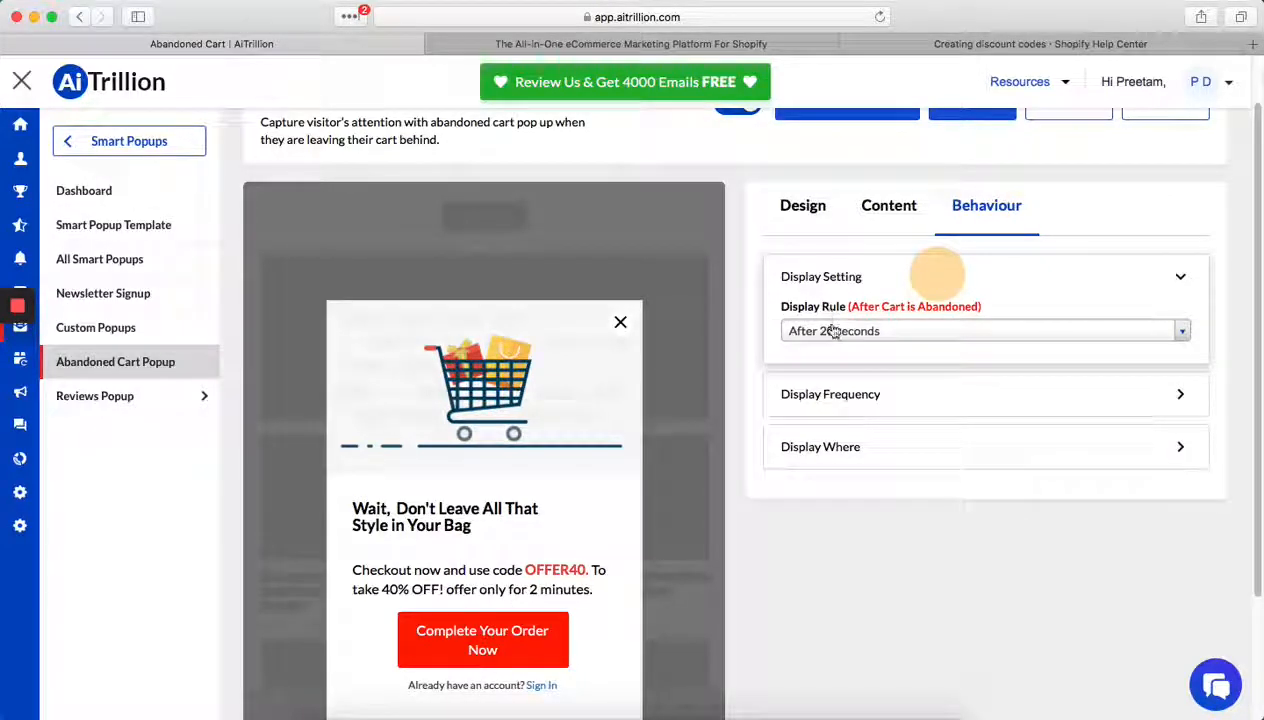
{"action": "left_click", "coordinate": [832, 334]}
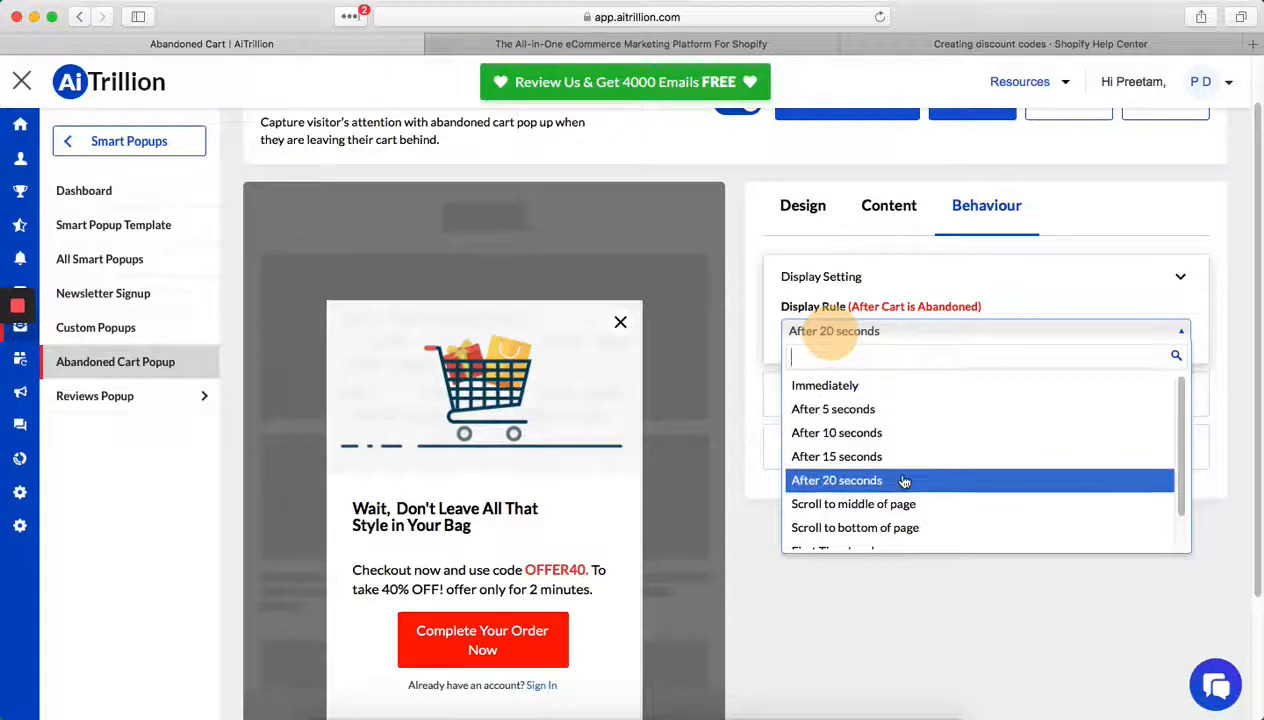
{"action": "scroll", "coordinate": [900, 478], "scroll_direction": "down", "scroll_amount": 2}
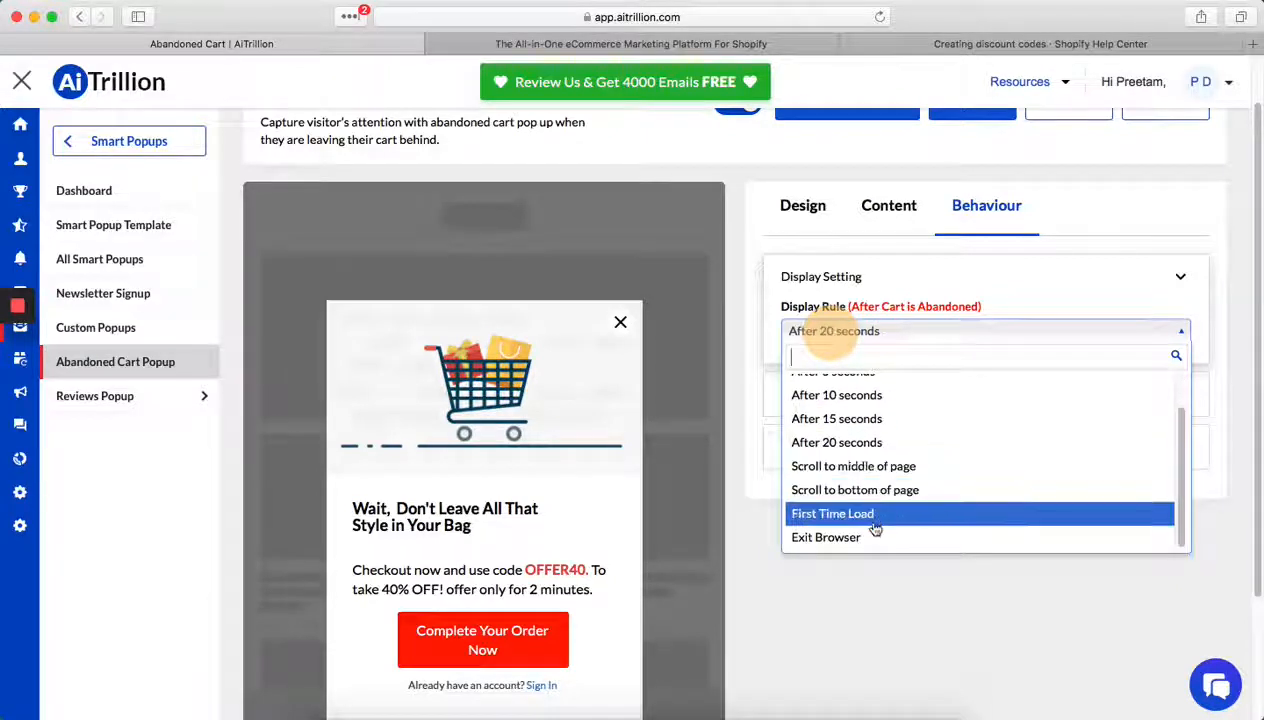
{"action": "left_click", "coordinate": [866, 540]}
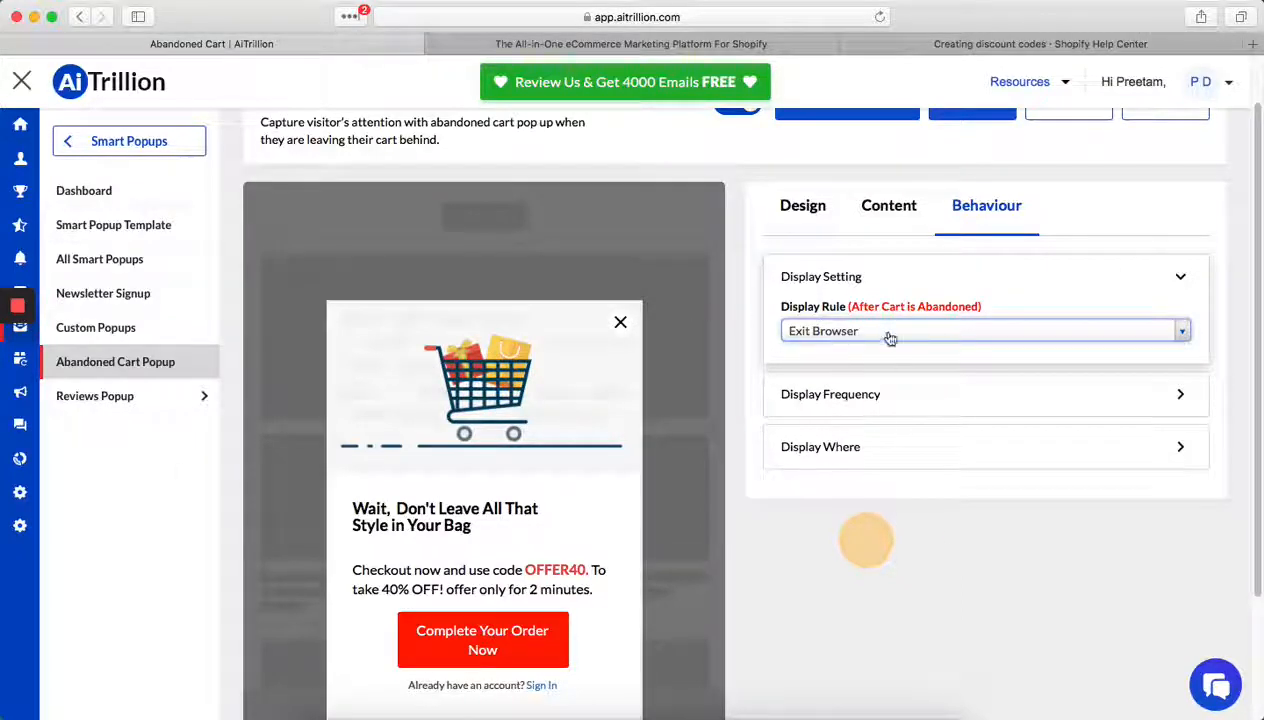
- Review the popup's display frequency options and set the popup to display on the Cart Page
{"action": "left_click", "coordinate": [860, 394]}
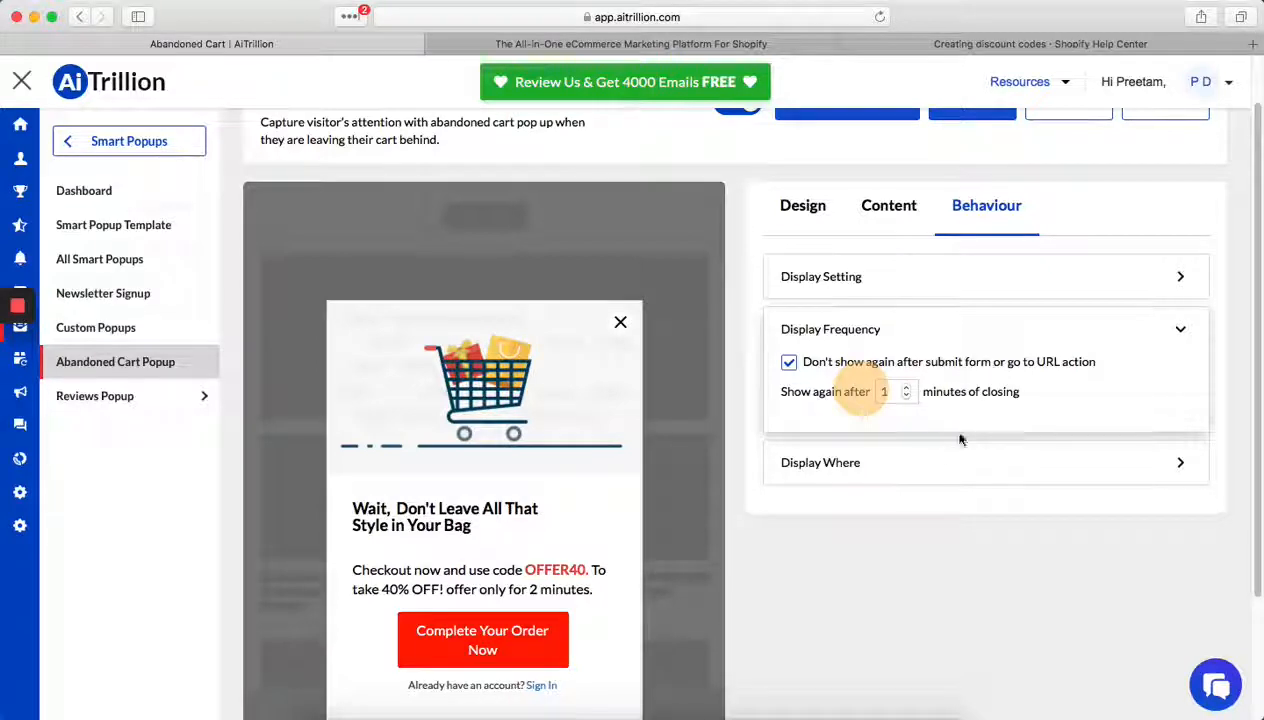
{"action": "scroll", "coordinate": [916, 460], "scroll_direction": "down", "scroll_amount": 1}
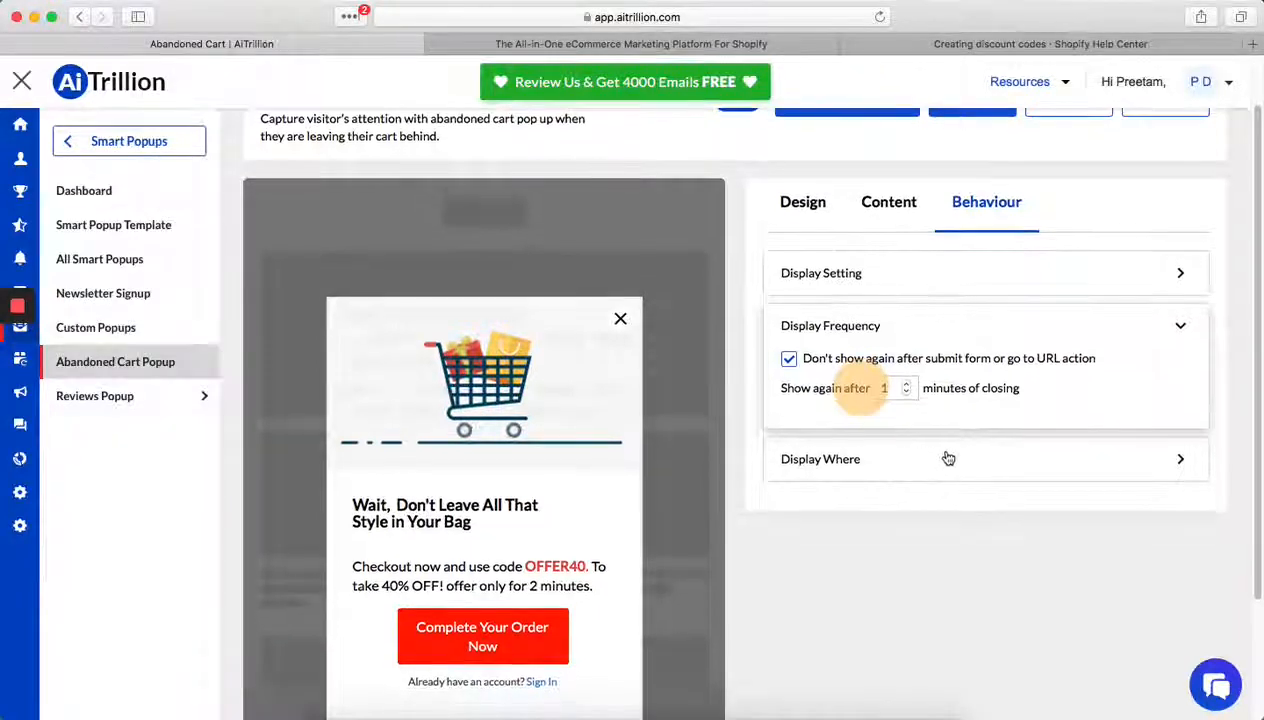
{"action": "left_click", "coordinate": [935, 458]}
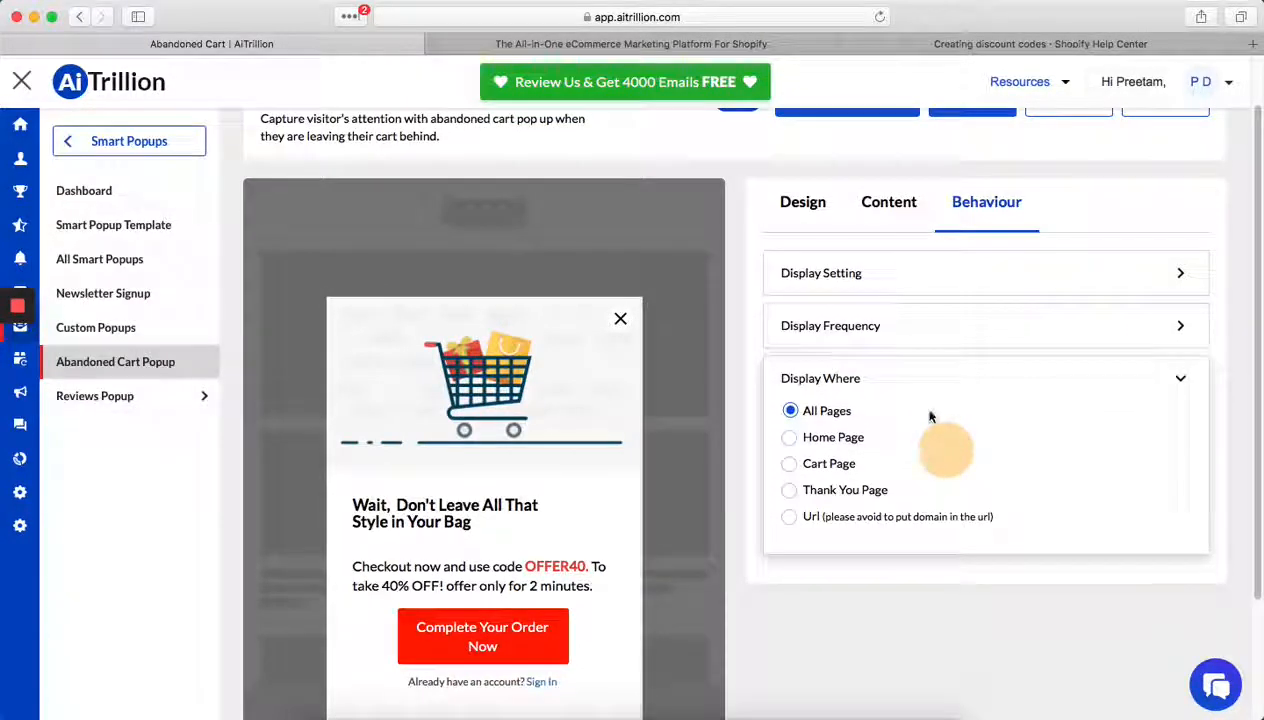
{"action": "left_click", "coordinate": [842, 438]}
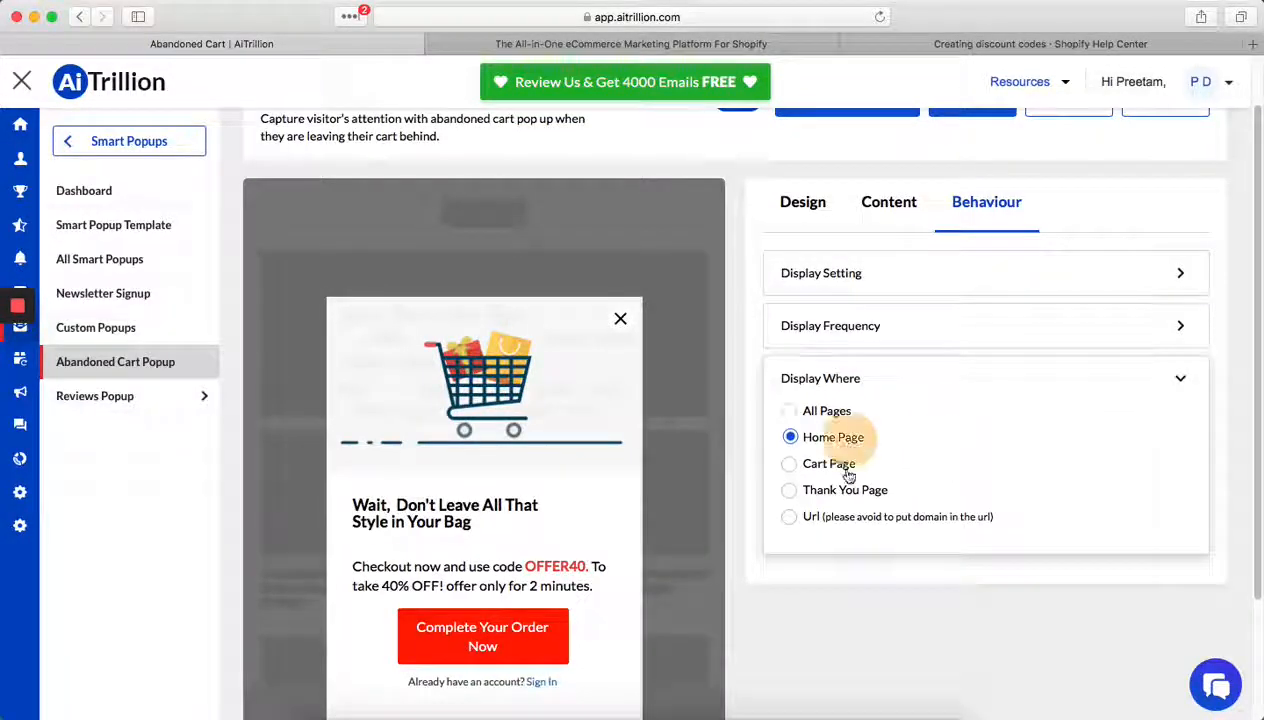
{"action": "left_click", "coordinate": [843, 468]}
{"action": "left_click", "coordinate": [828, 488]}
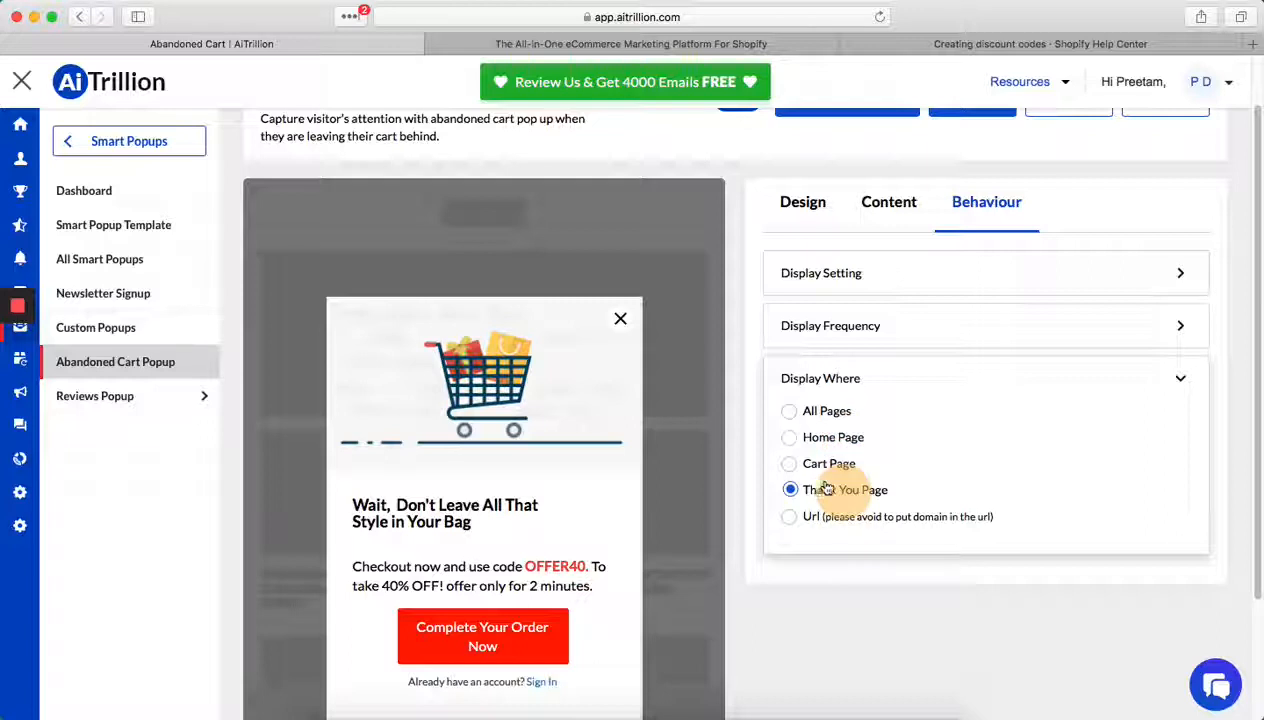
{"action": "left_click", "coordinate": [834, 466]}
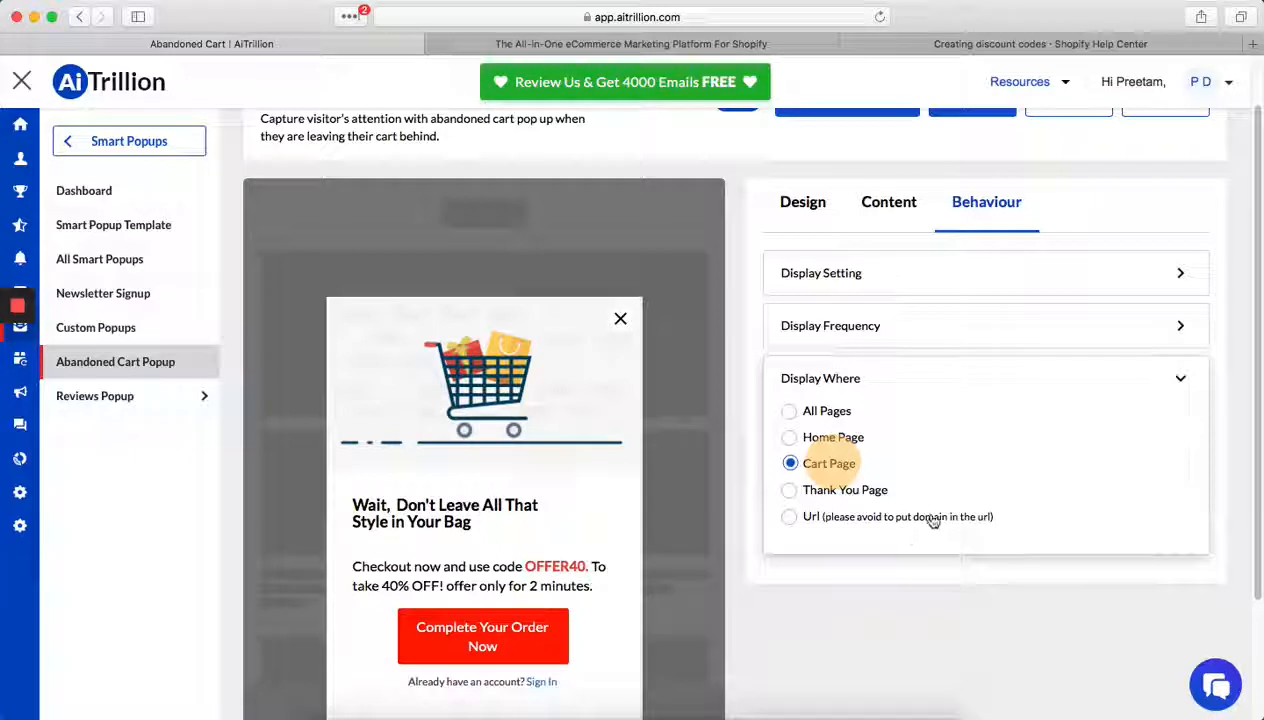
- Save the abandoned cart popup's configuration
{"action": "scroll", "coordinate": [960, 530], "scroll_direction": "down", "scroll_amount": 2}
{"action": "scroll", "coordinate": [993, 536], "scroll_direction": "up", "scroll_amount": 3}
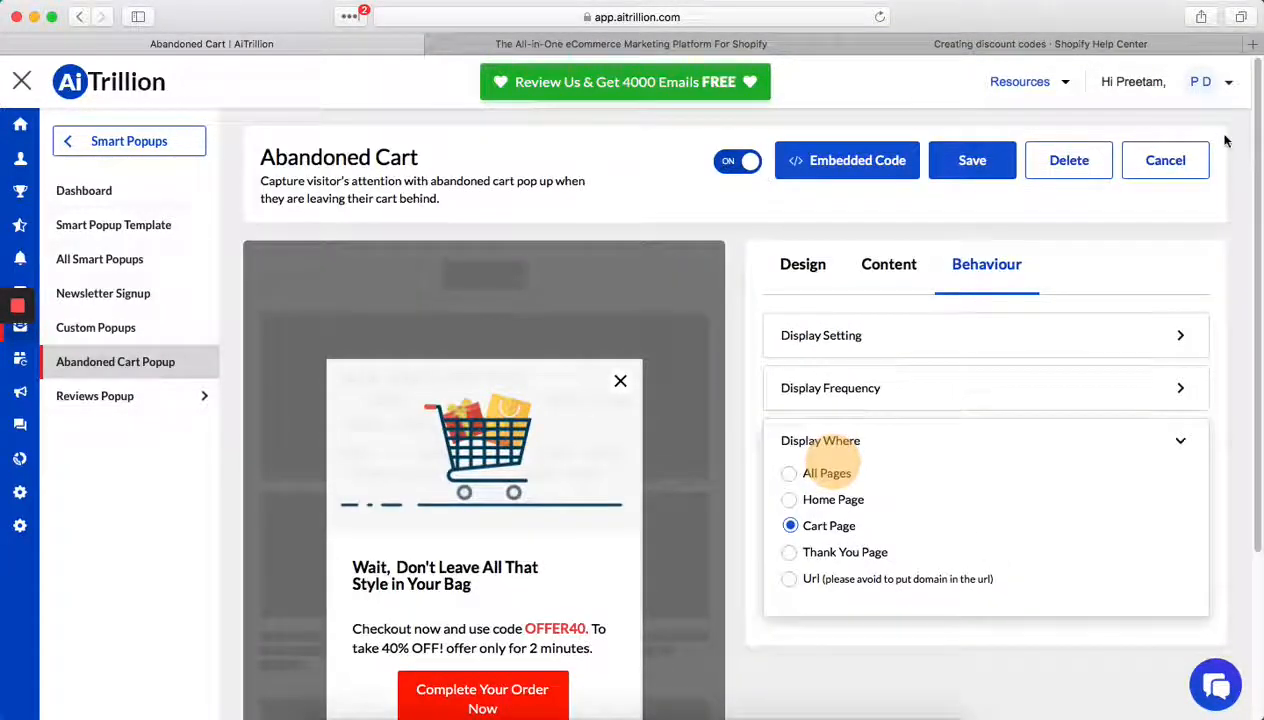
{"action": "left_click", "coordinate": [966, 156]}
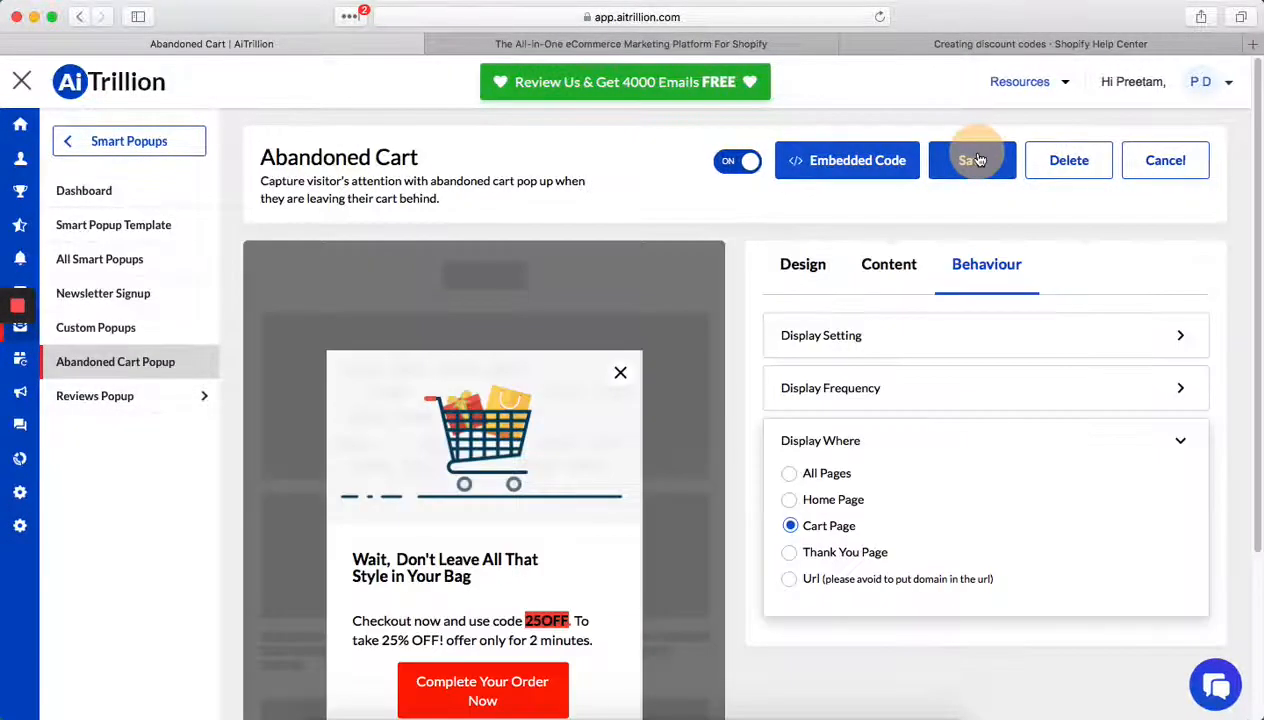
{"action": "left_click", "coordinate": [976, 160]}
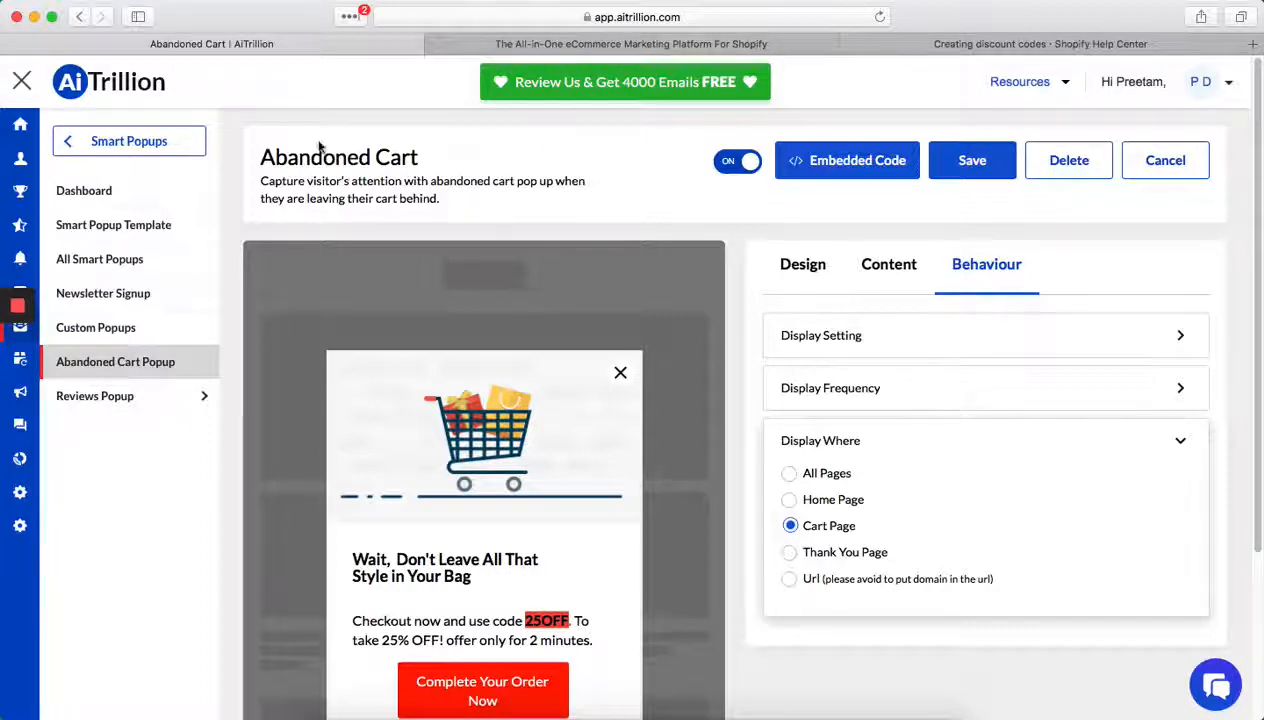
- Leave the smart popups area and open the Workflow Automation dashboard under Email Marketing
{"action": "left_click", "coordinate": [105, 146]}
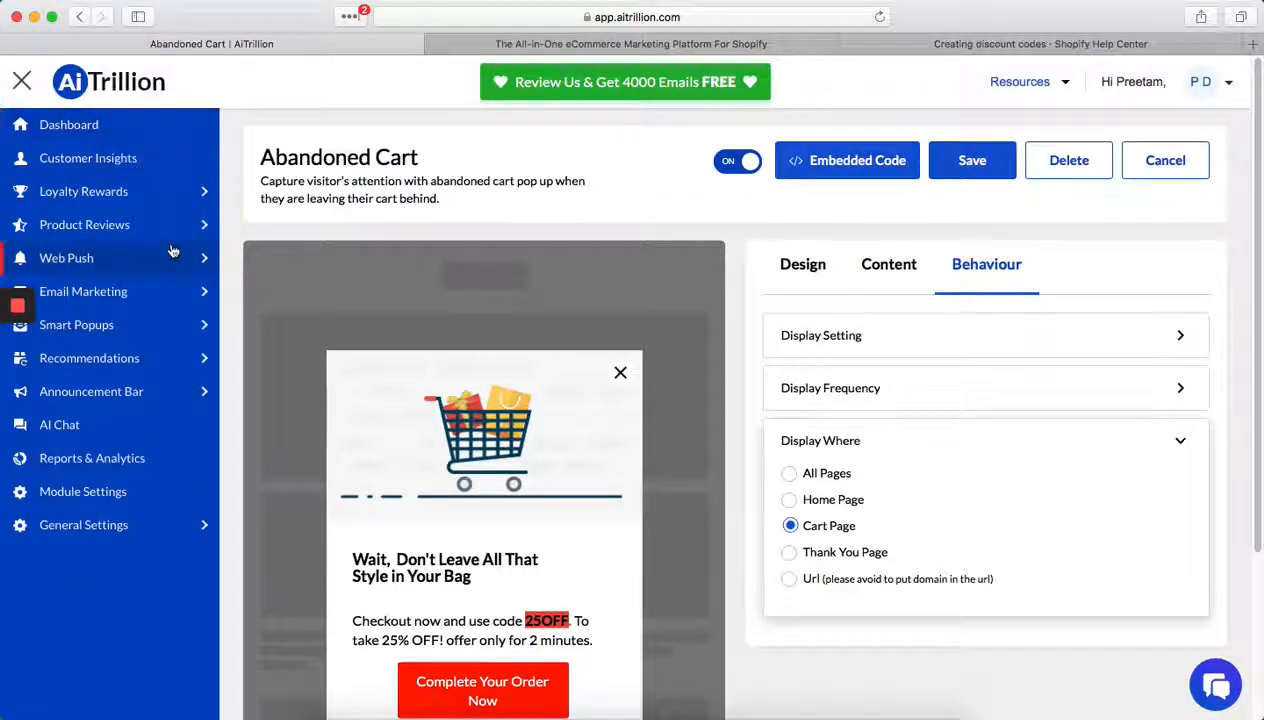
{"action": "left_click", "coordinate": [172, 293]}
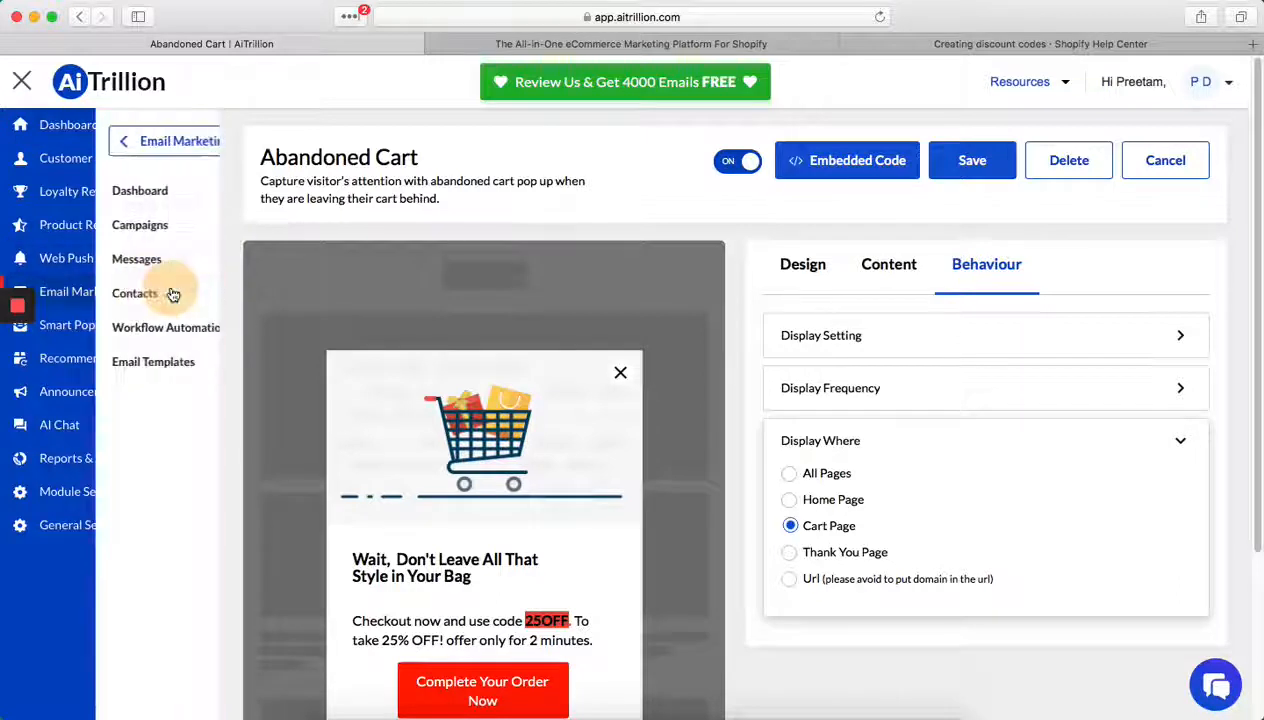
{"action": "left_click", "coordinate": [127, 327]}
{"action": "left_click", "coordinate": [84, 191]}
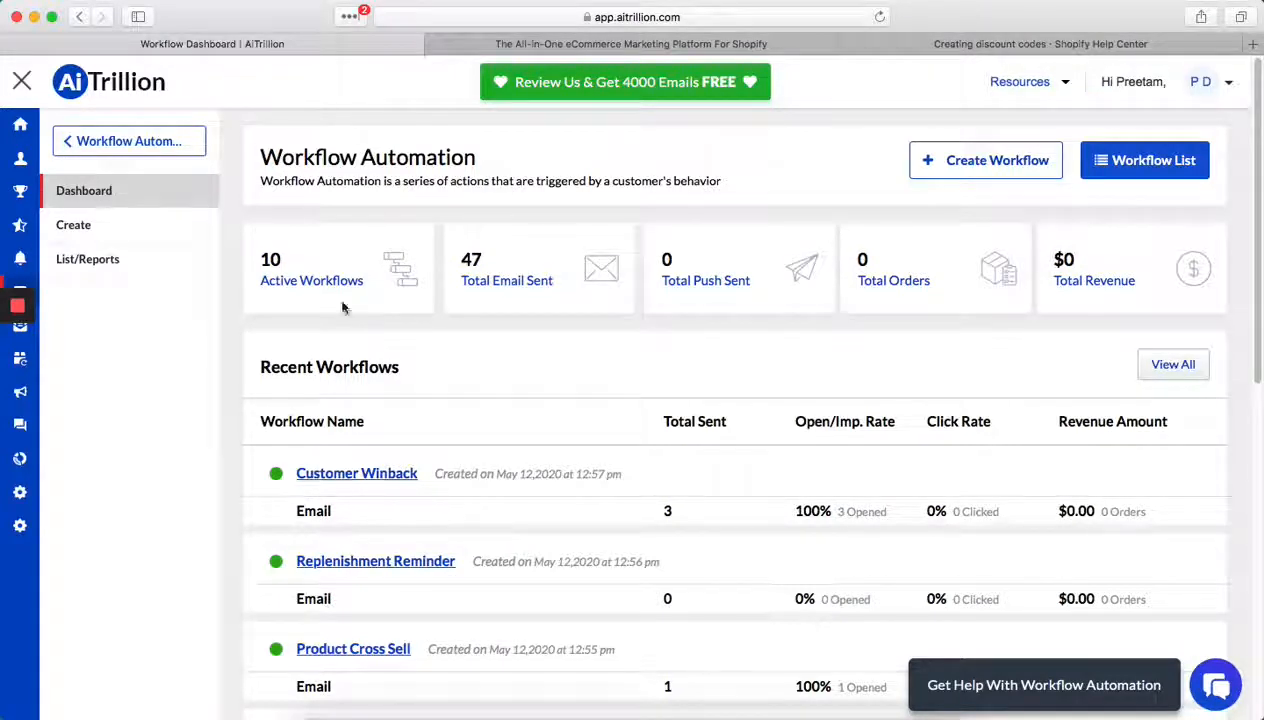
- Copy the Abandoned Cart Series workflow template into the account and confirm its use
{"action": "scroll", "coordinate": [705, 437], "scroll_direction": "down", "scroll_amount": 10}
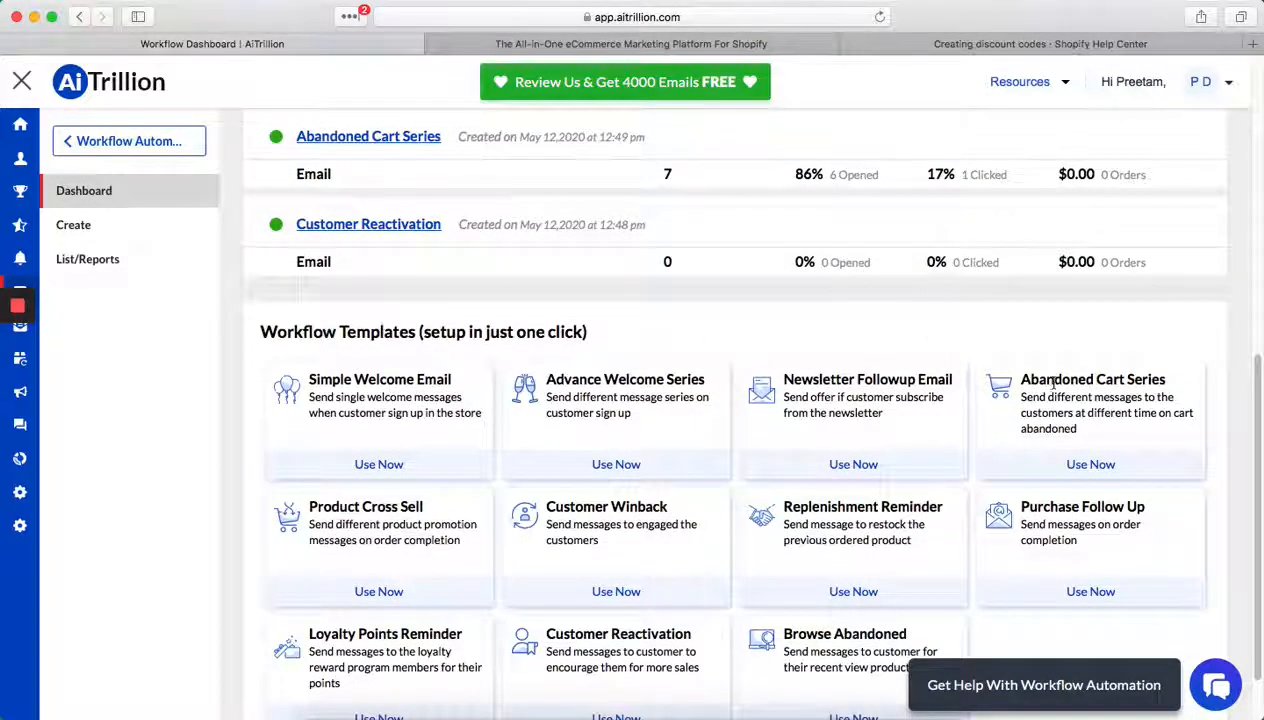
{"action": "left_click_drag", "start_coordinate": [1050, 380], "coordinate": [1130, 410]}
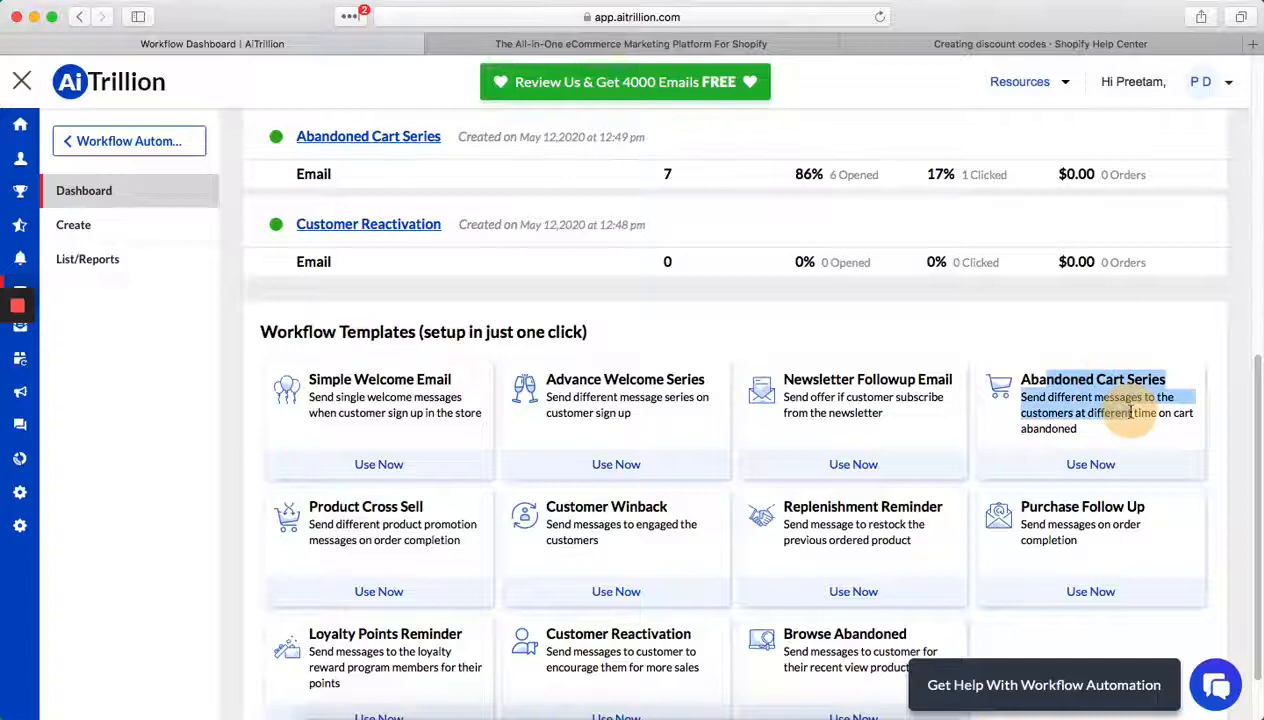
{"action": "left_click", "coordinate": [1094, 468]}
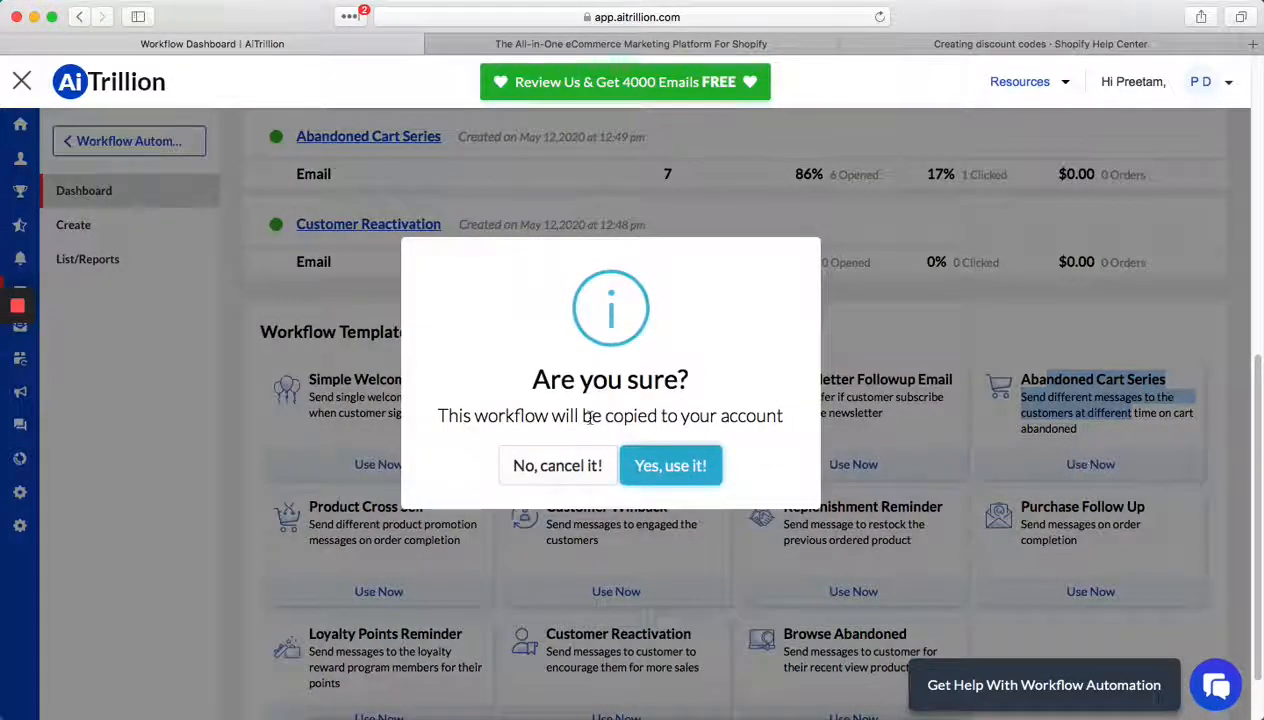
{"action": "left_click", "coordinate": [702, 460]}
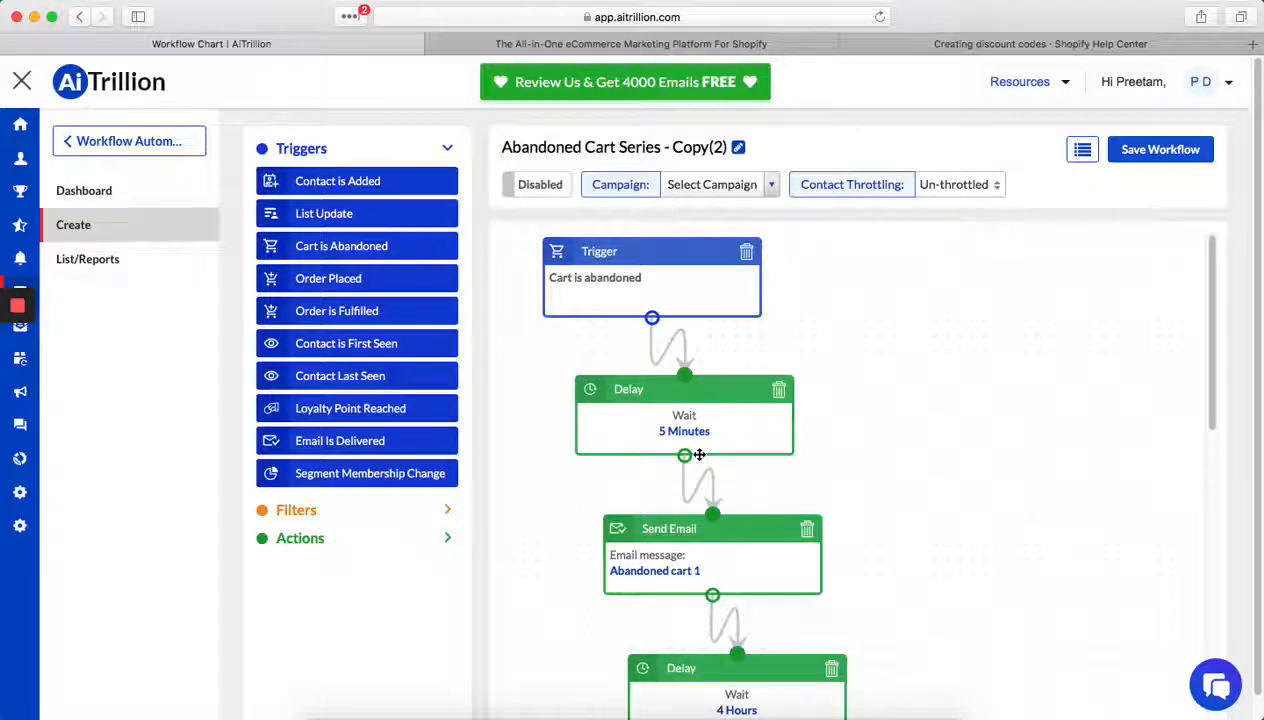
- Examine the abandoned cart workflow's full sequence of trigger, delays, cart filters and email messages
{"action": "scroll", "coordinate": [700, 455], "scroll_direction": "down", "scroll_amount": 1}
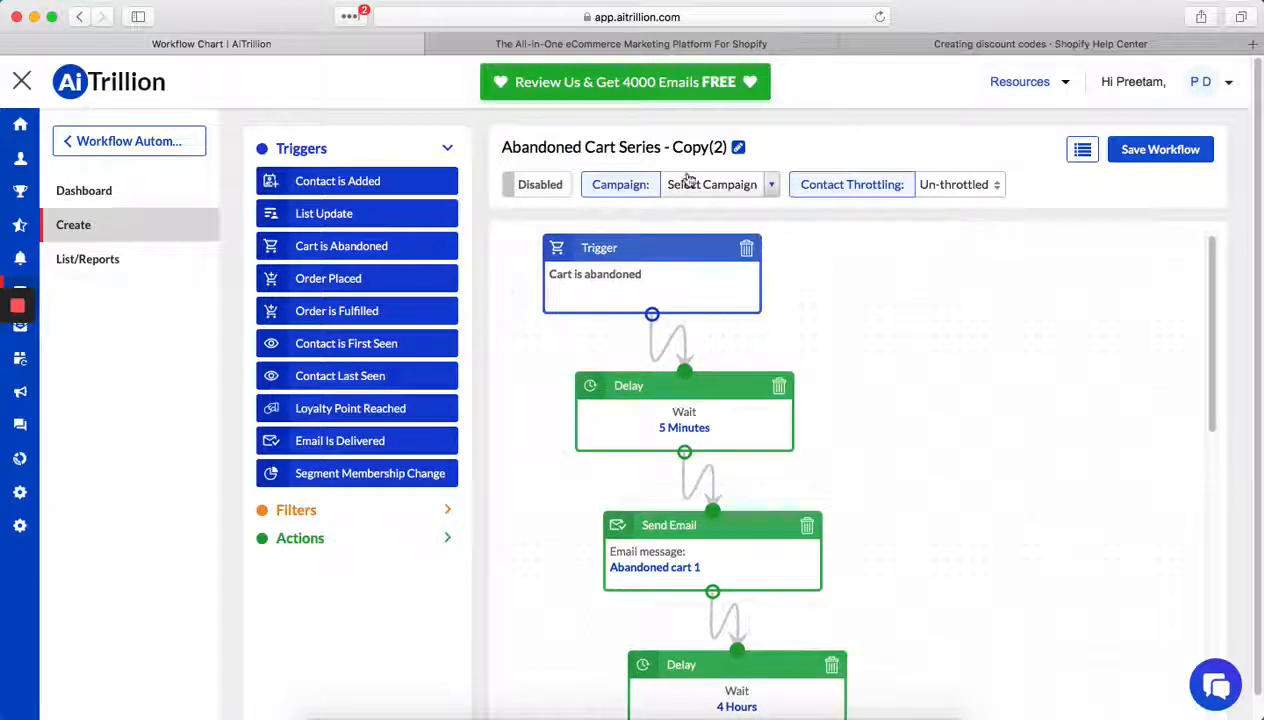
{"action": "scroll", "coordinate": [807, 392], "scroll_direction": "down", "scroll_amount": 1}
{"action": "scroll", "coordinate": [805, 405], "scroll_direction": "down", "scroll_amount": 2}
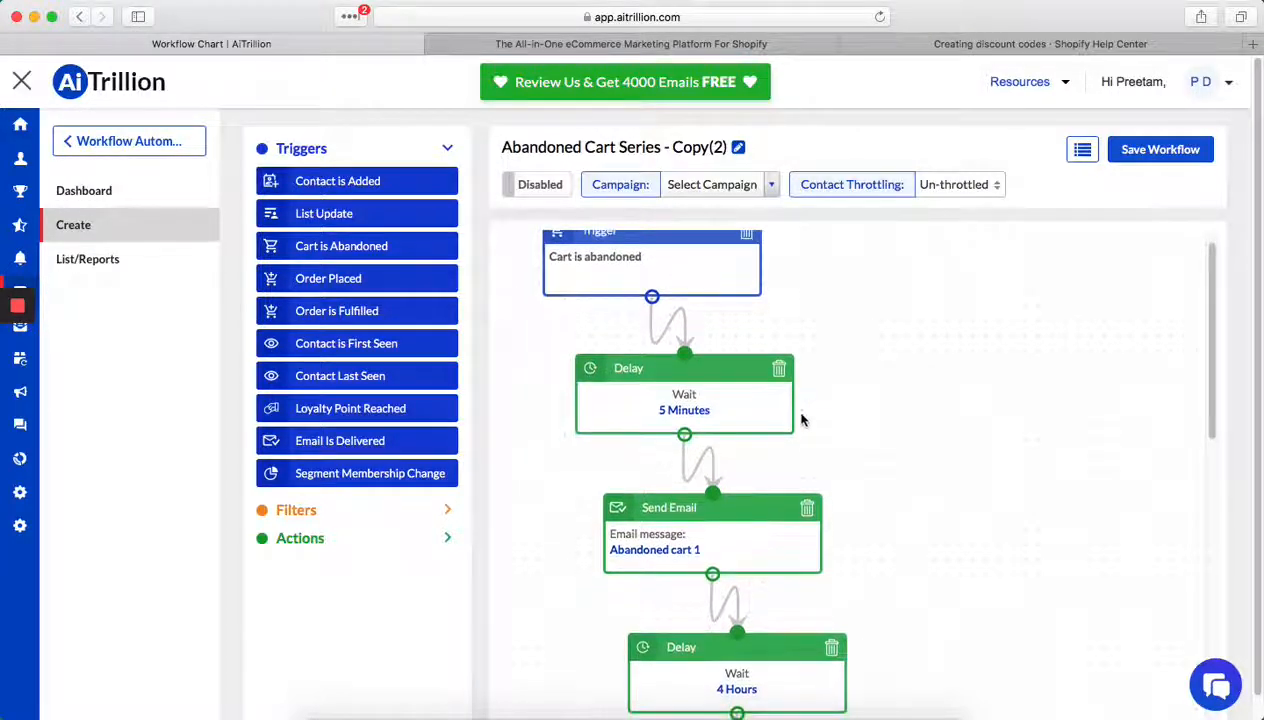
{"action": "scroll", "coordinate": [810, 525], "scroll_direction": "up", "scroll_amount": 3}
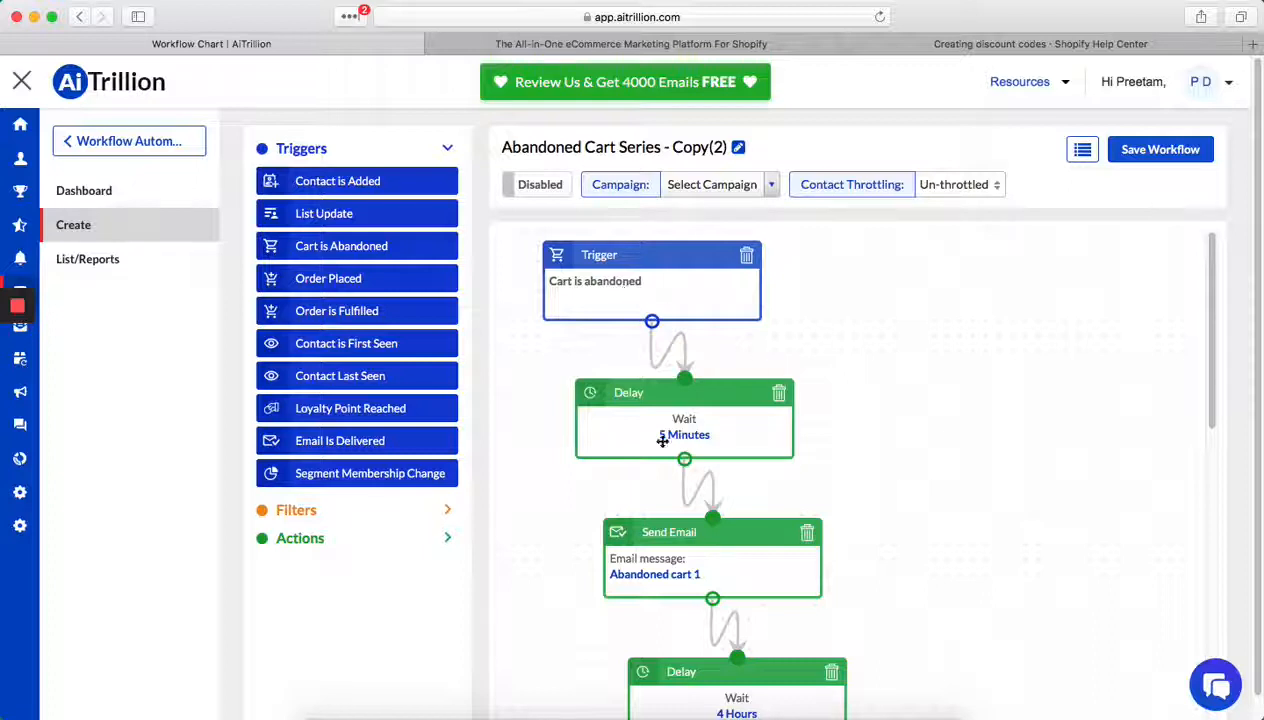
{"action": "scroll", "coordinate": [701, 554], "scroll_direction": "down", "scroll_amount": 1}
{"action": "scroll", "coordinate": [716, 536], "scroll_direction": "down", "scroll_amount": 1}
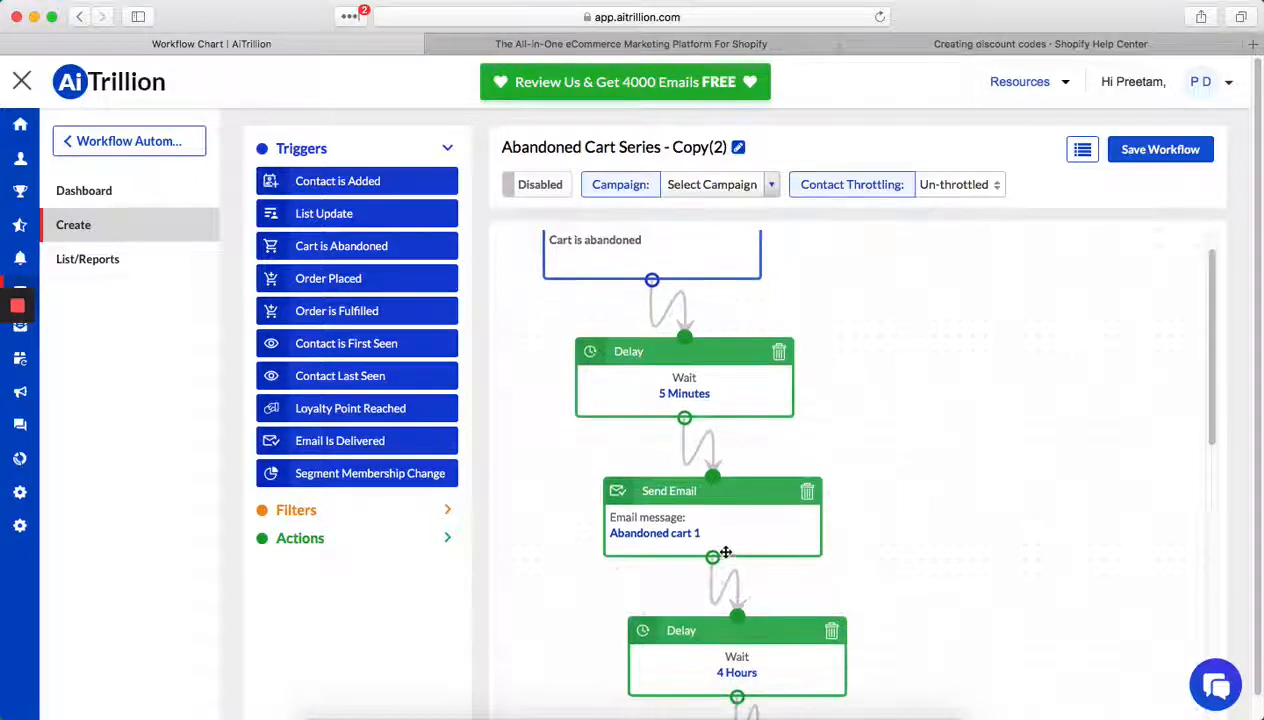
{"action": "scroll", "coordinate": [730, 570], "scroll_direction": "down", "scroll_amount": 5}
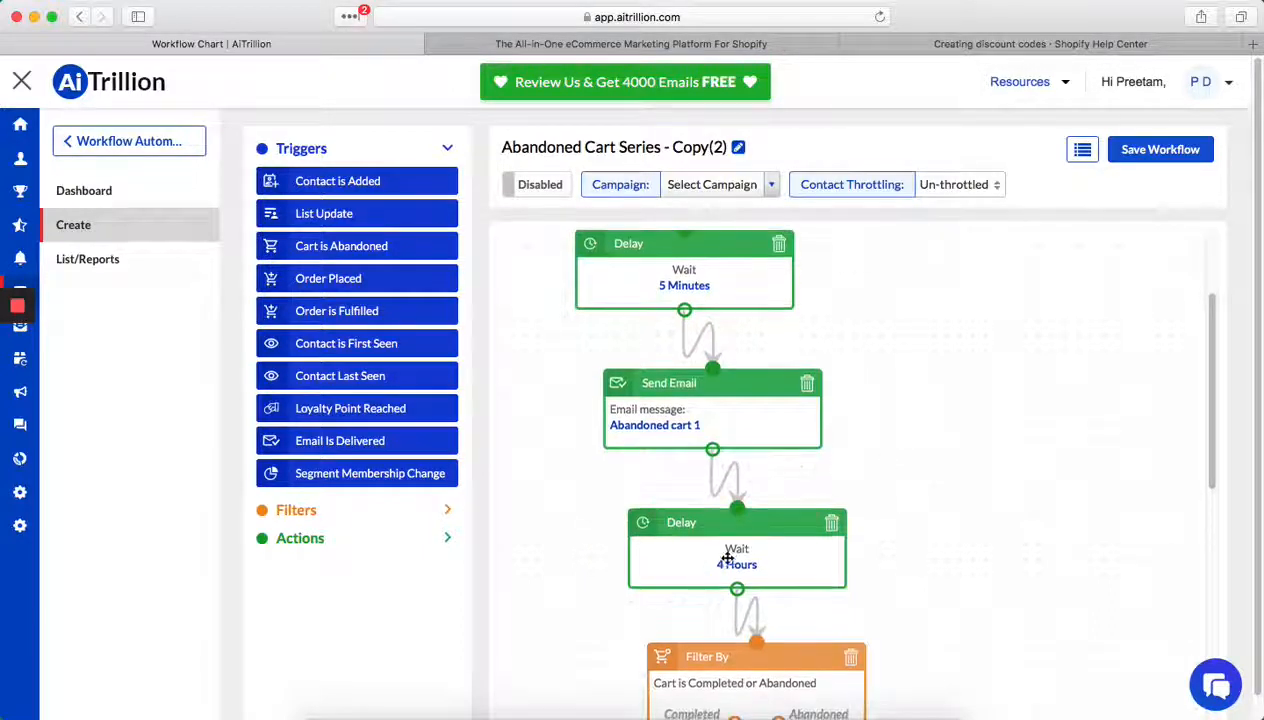
{"action": "scroll", "coordinate": [712, 470], "scroll_direction": "down", "scroll_amount": 10}
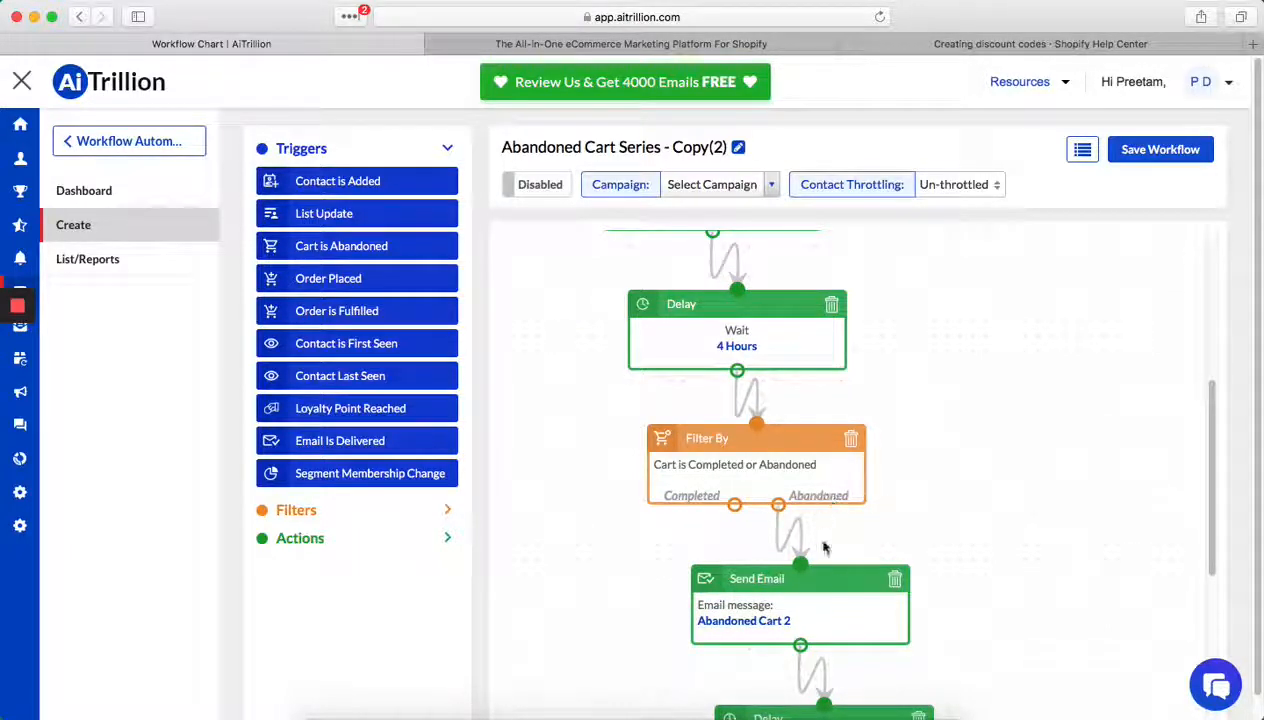
{"action": "scroll", "coordinate": [815, 545], "scroll_direction": "down", "scroll_amount": 2}
{"action": "scroll", "coordinate": [828, 624], "scroll_direction": "down", "scroll_amount": 5}
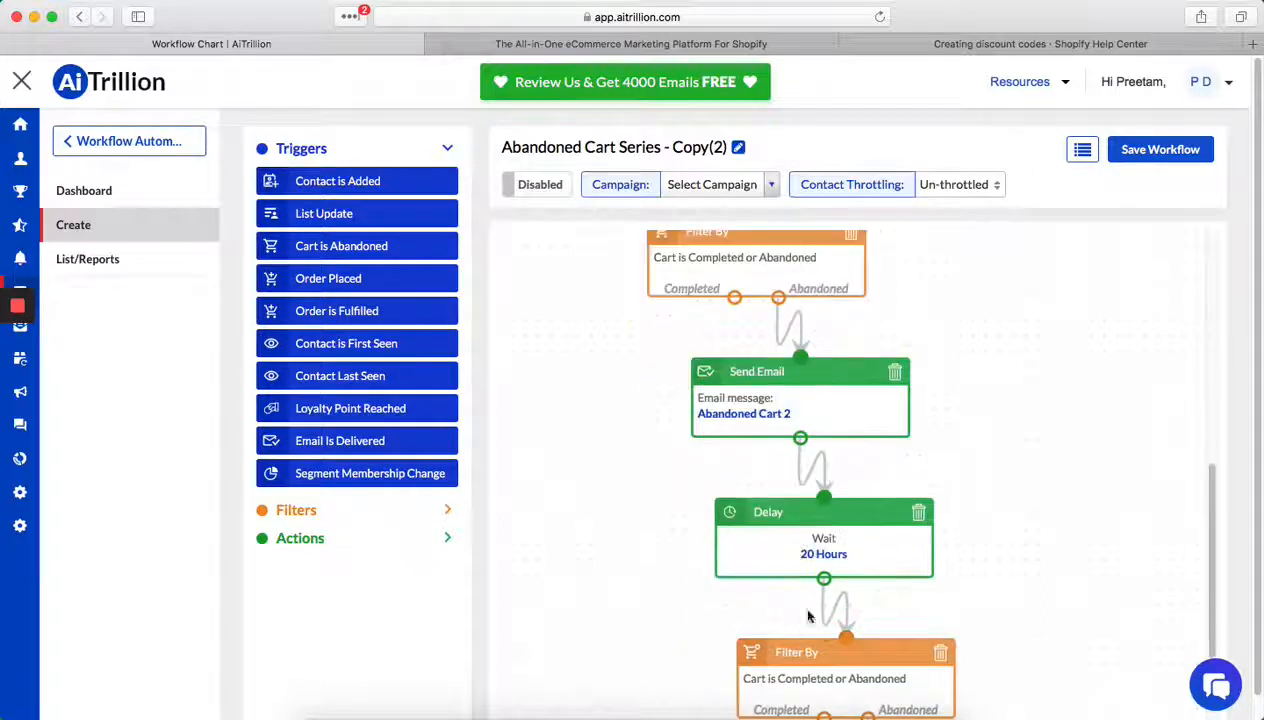
{"action": "scroll", "coordinate": [895, 590], "scroll_direction": "down", "scroll_amount": 5}
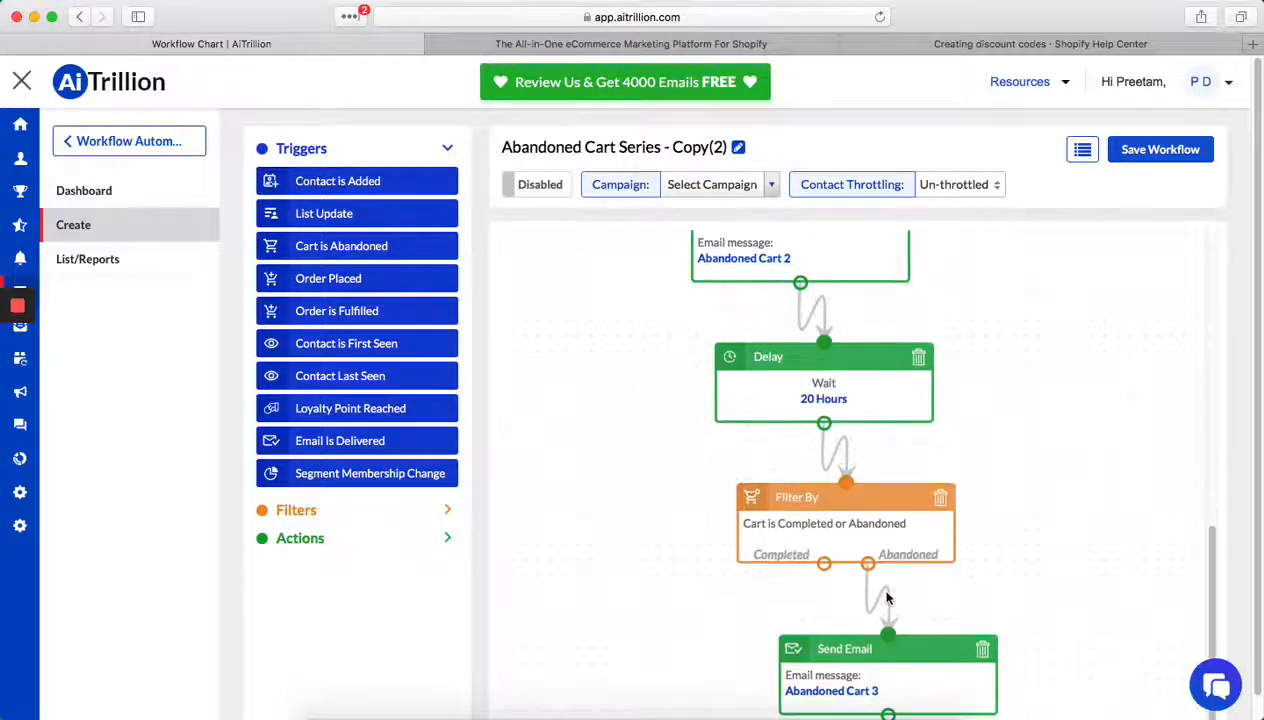
{"action": "scroll", "coordinate": [902, 698], "scroll_direction": "down", "scroll_amount": 1}
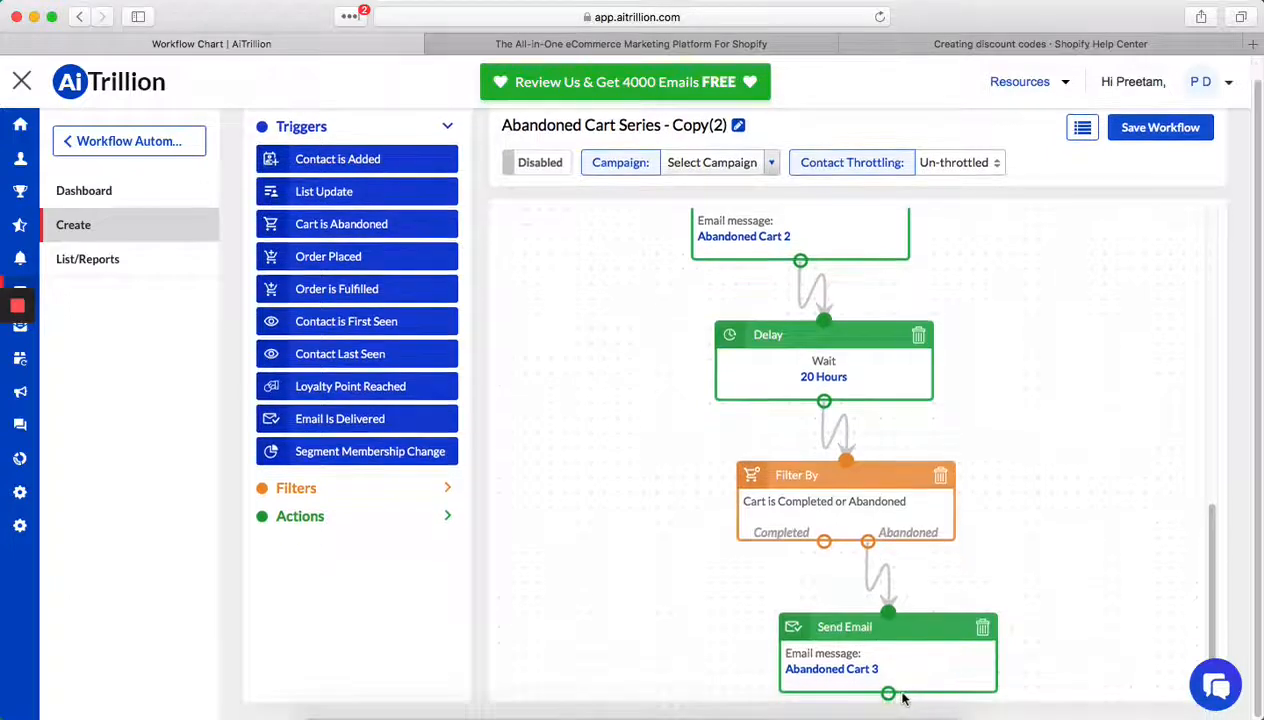
- Open the settings of the Send Email action for the Abandoned cart 1 message in the workflow
{"action": "scroll", "coordinate": [890, 672], "scroll_direction": "up", "scroll_amount": 1}
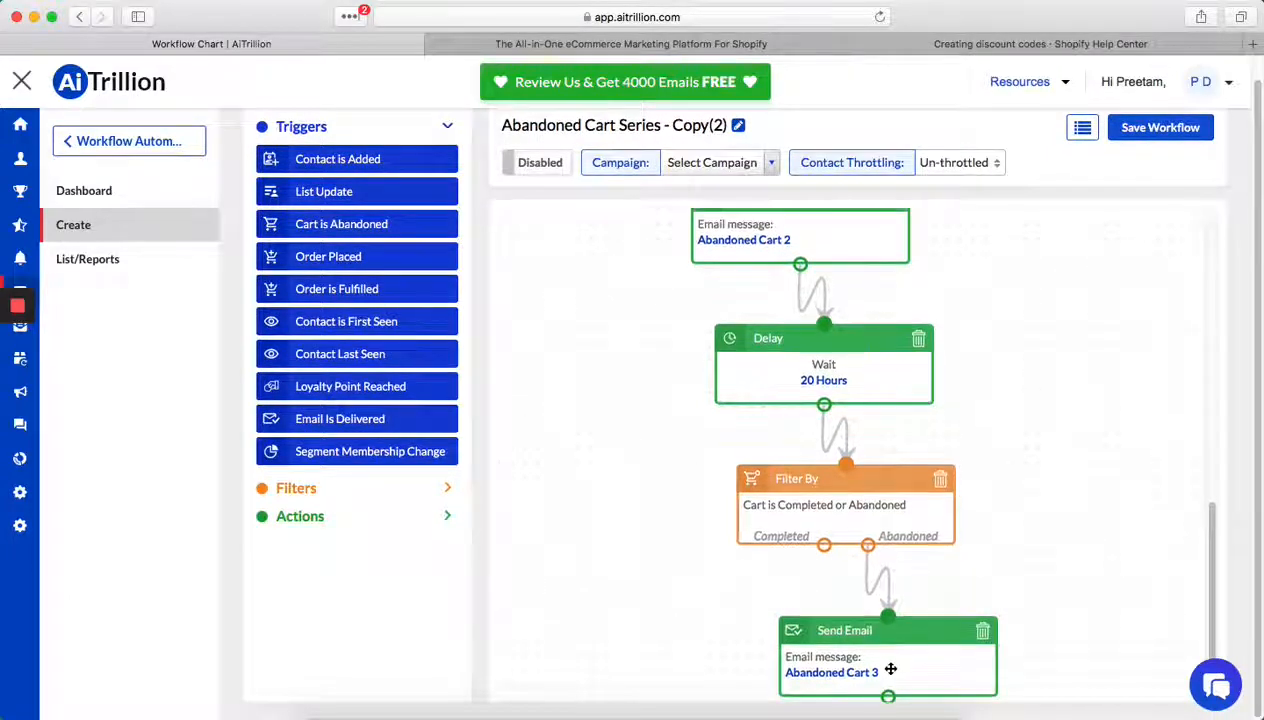
{"action": "scroll", "coordinate": [890, 668], "scroll_direction": "up", "scroll_amount": 10}
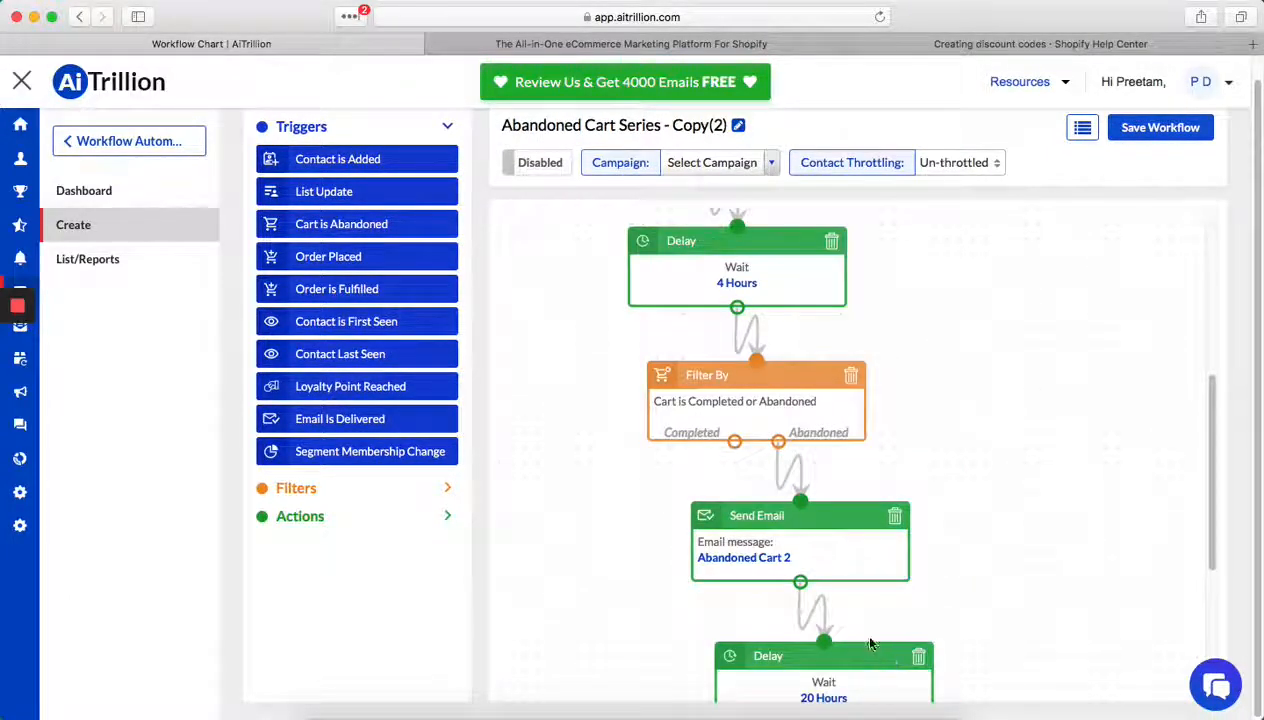
{"action": "scroll", "coordinate": [840, 430], "scroll_direction": "up", "scroll_amount": 4}
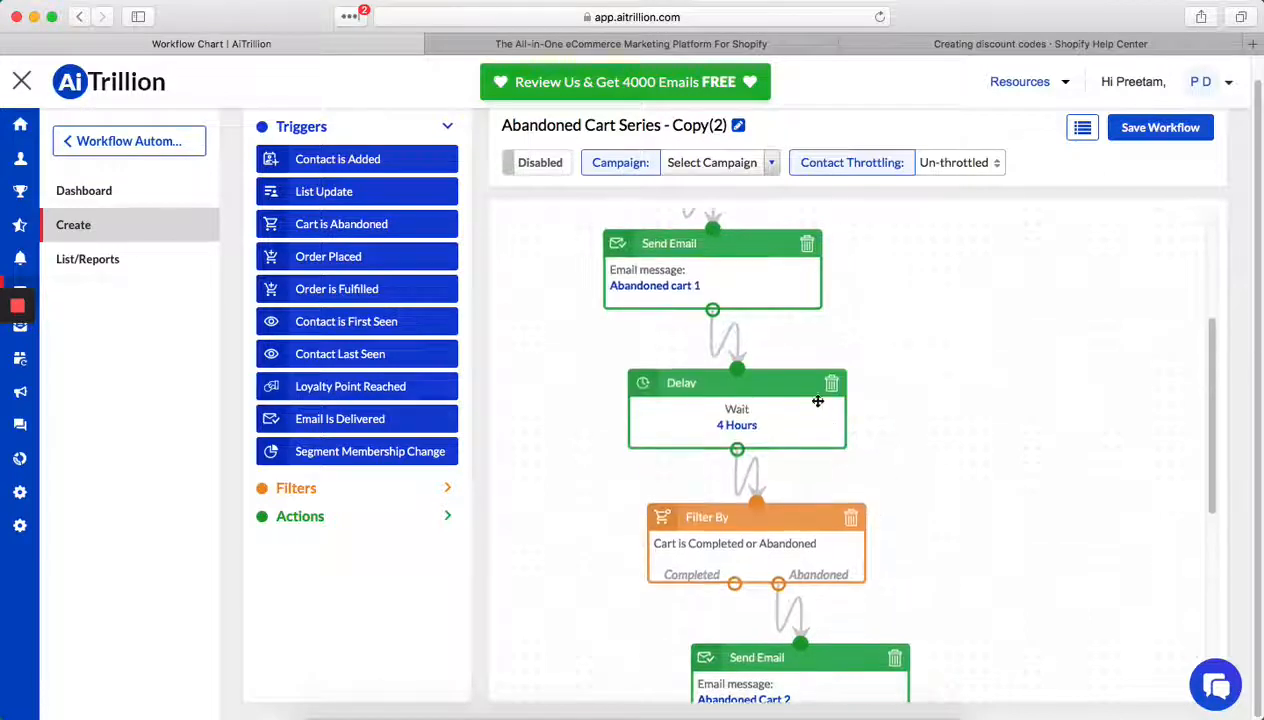
{"action": "left_click", "coordinate": [722, 288]}
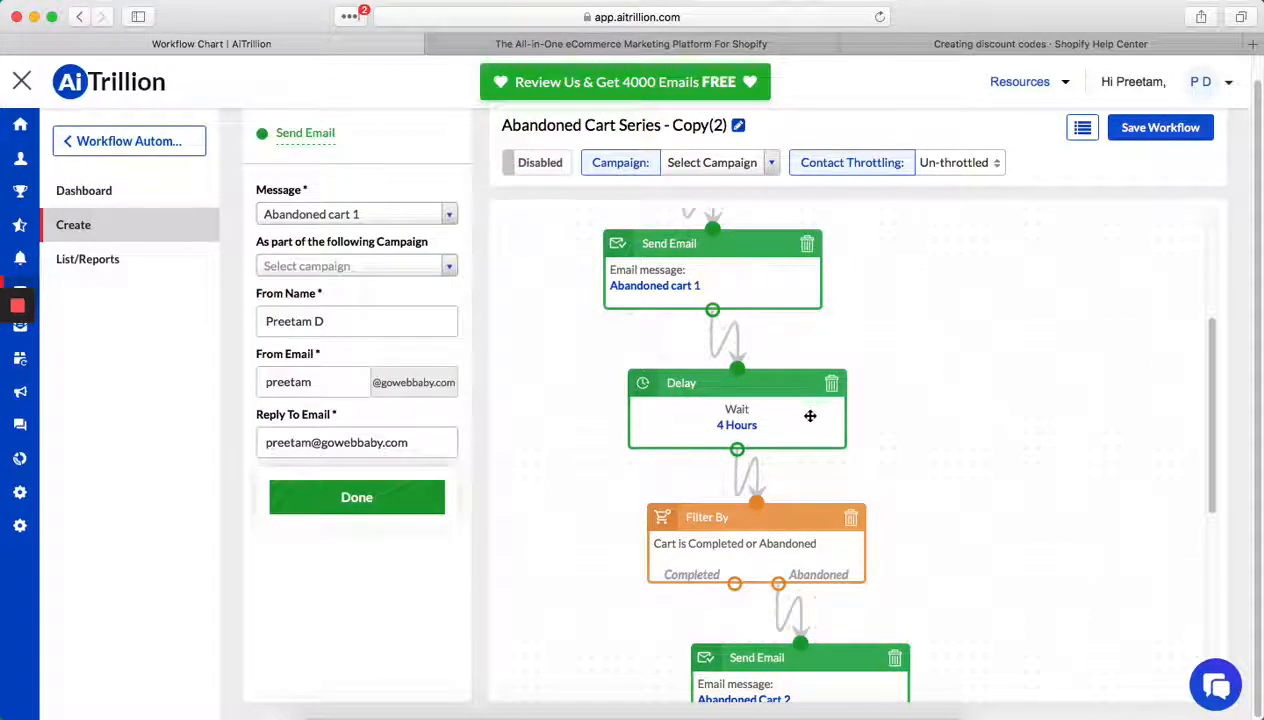
- Examine the opening part of the workflow from the cart trigger through the delays, Abandoned cart 1 email settings and first cart filter
{"action": "left_click", "coordinate": [800, 408]}
{"action": "left_click", "coordinate": [802, 560]}
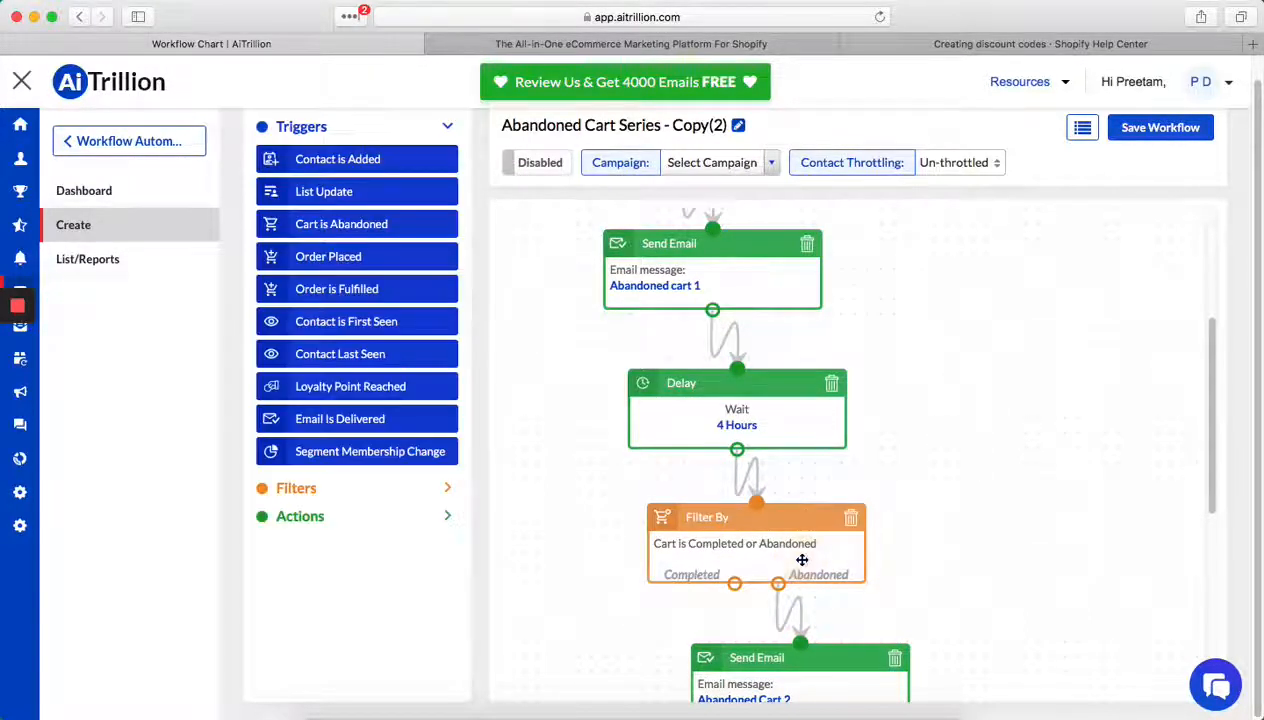
{"action": "scroll", "coordinate": [716, 372], "scroll_direction": "up", "scroll_amount": 9}
{"action": "left_click_drag", "start_coordinate": [675, 273], "coordinate": [678, 280]}
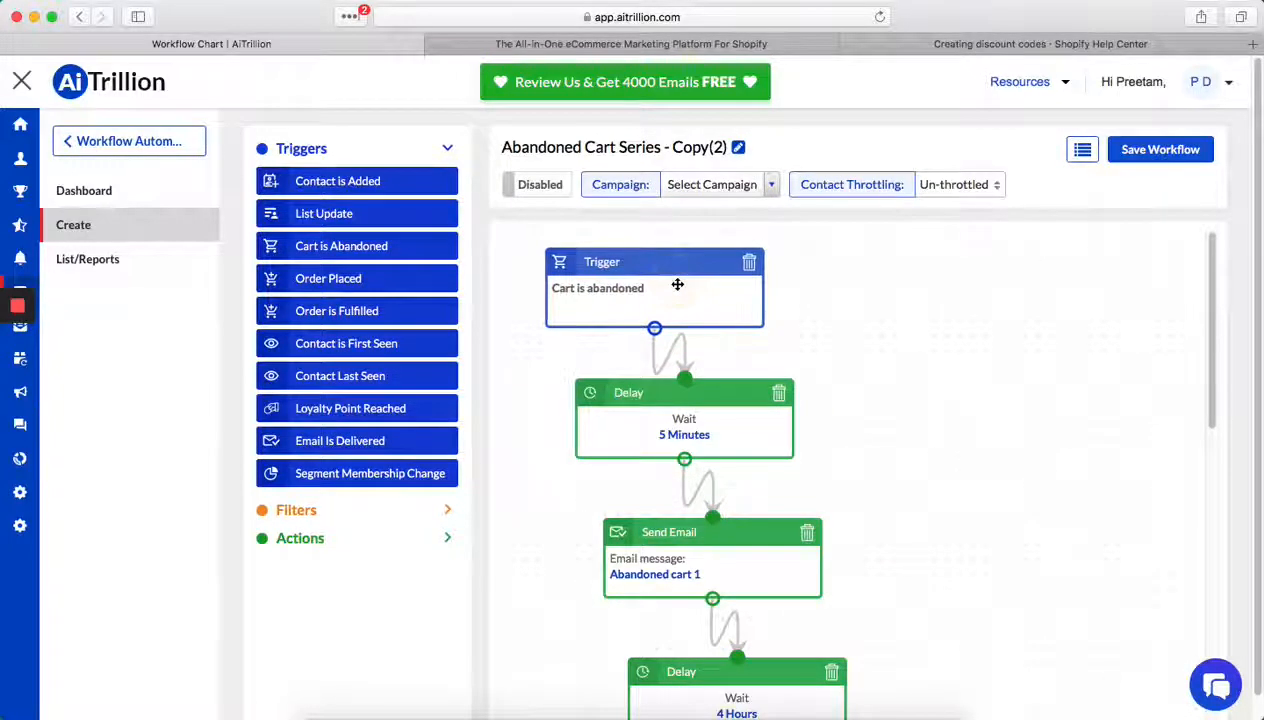
{"action": "left_click", "coordinate": [748, 424]}
{"action": "left_click", "coordinate": [761, 568]}
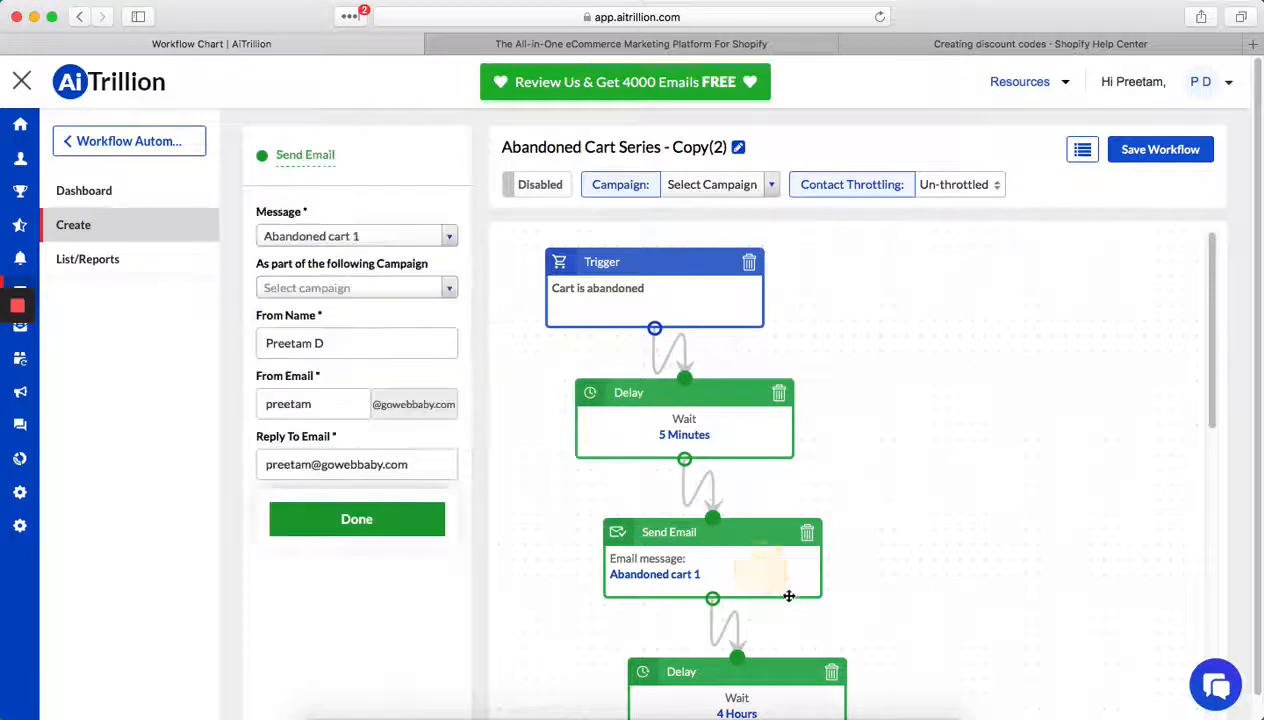
{"action": "scroll", "coordinate": [789, 596], "scroll_direction": "down", "scroll_amount": 5}
{"action": "left_click", "coordinate": [739, 451]}
{"action": "left_click", "coordinate": [819, 604]}
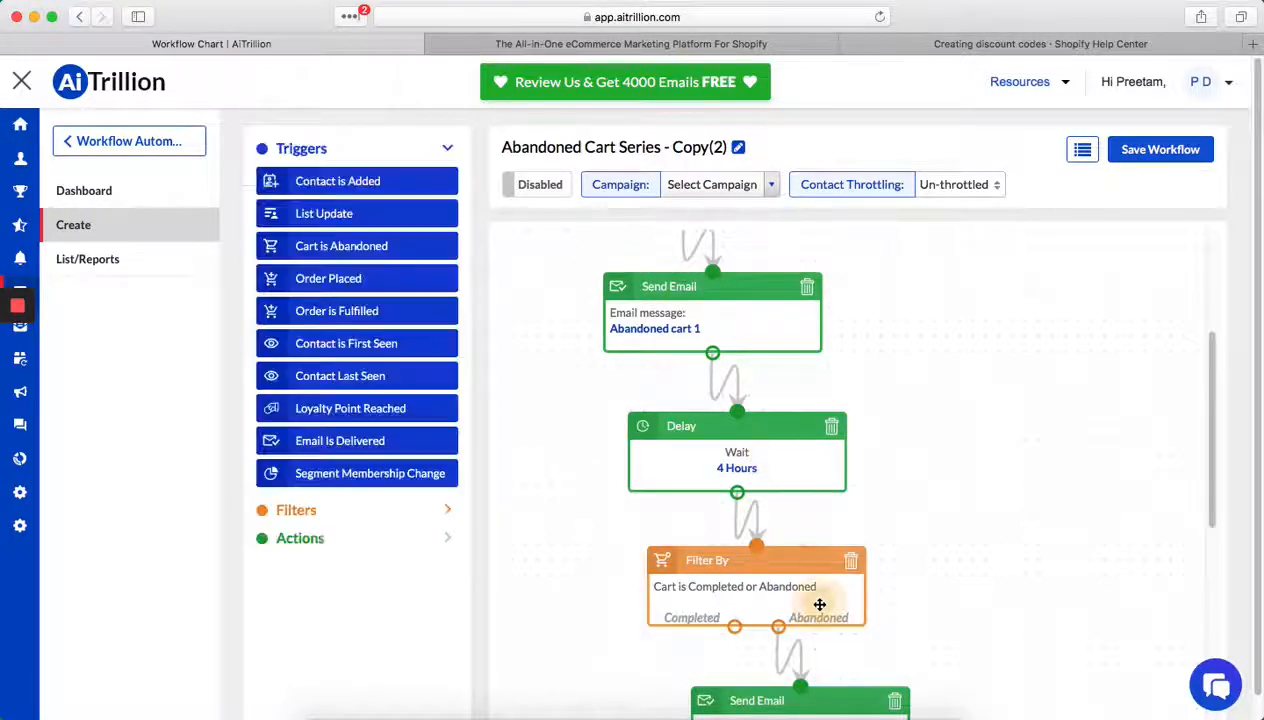
- View the settings of the Abandoned Cart 2 email action and of the 20-hour delay that follows it
{"action": "scroll", "coordinate": [840, 676], "scroll_direction": "down", "scroll_amount": 2}
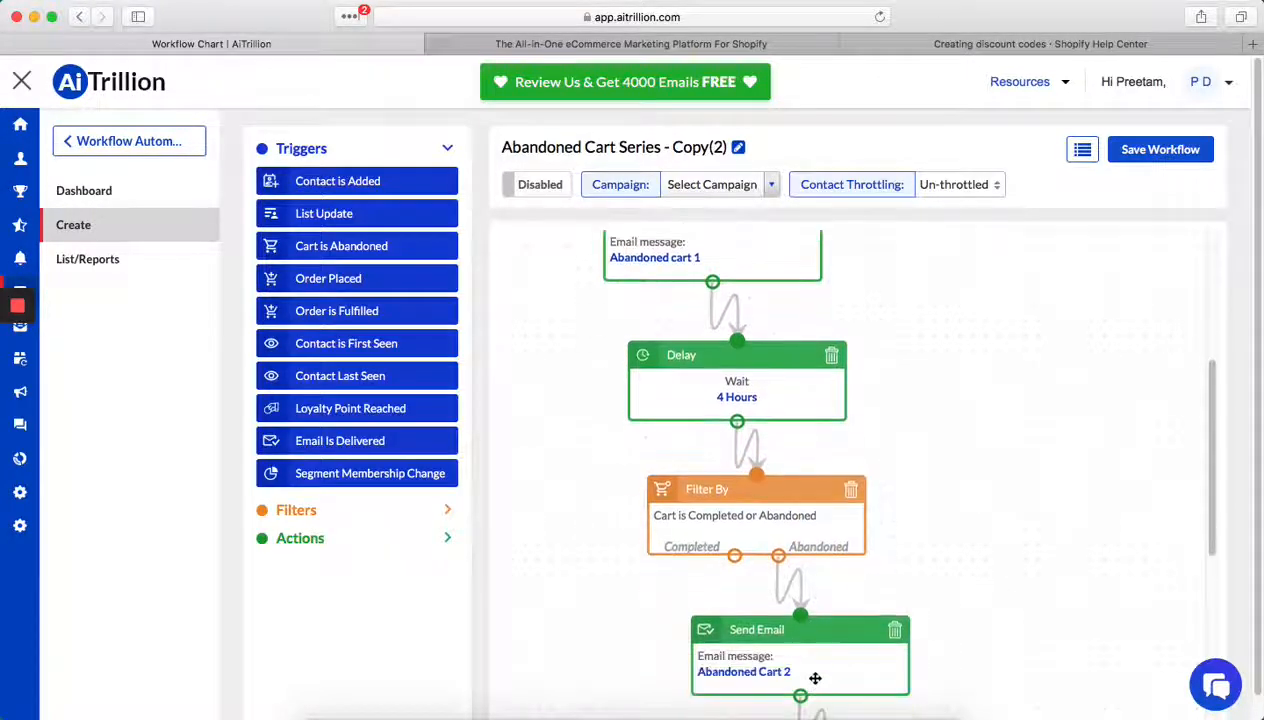
{"action": "left_click", "coordinate": [826, 665]}
{"action": "scroll", "coordinate": [826, 660], "scroll_direction": "down", "scroll_amount": 3}
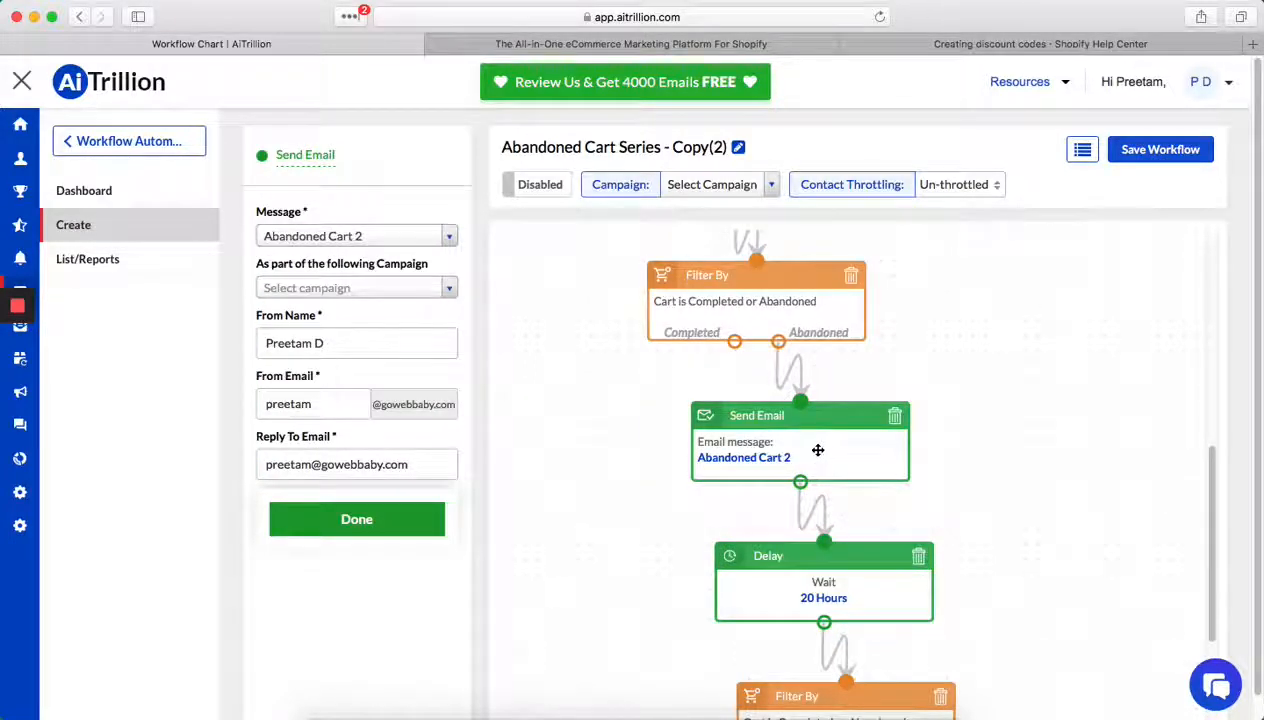
{"action": "left_click", "coordinate": [858, 590]}
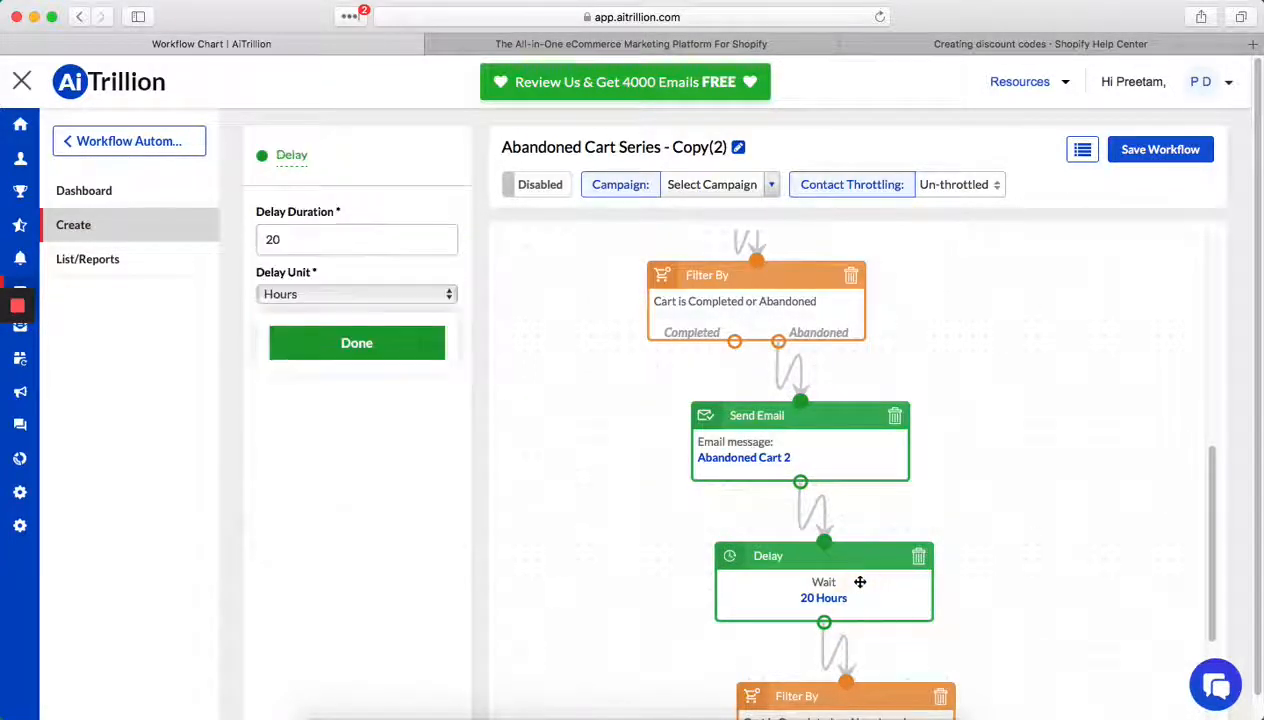
- Delete the Abandoned cart 1 email action and put a Send Push action in its place between the 5-minute and 4-hour delays
{"action": "scroll", "coordinate": [840, 560], "scroll_direction": "up", "scroll_amount": 4}
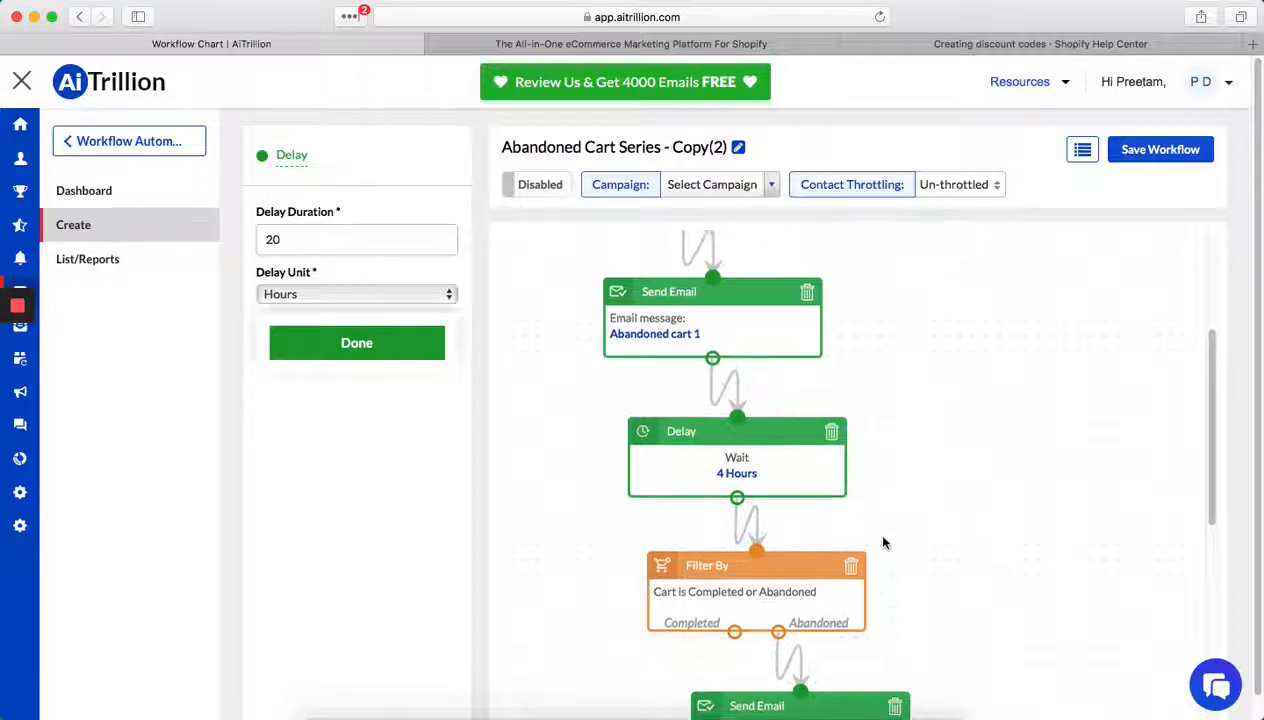
{"action": "scroll", "coordinate": [875, 530], "scroll_direction": "up", "scroll_amount": 1}
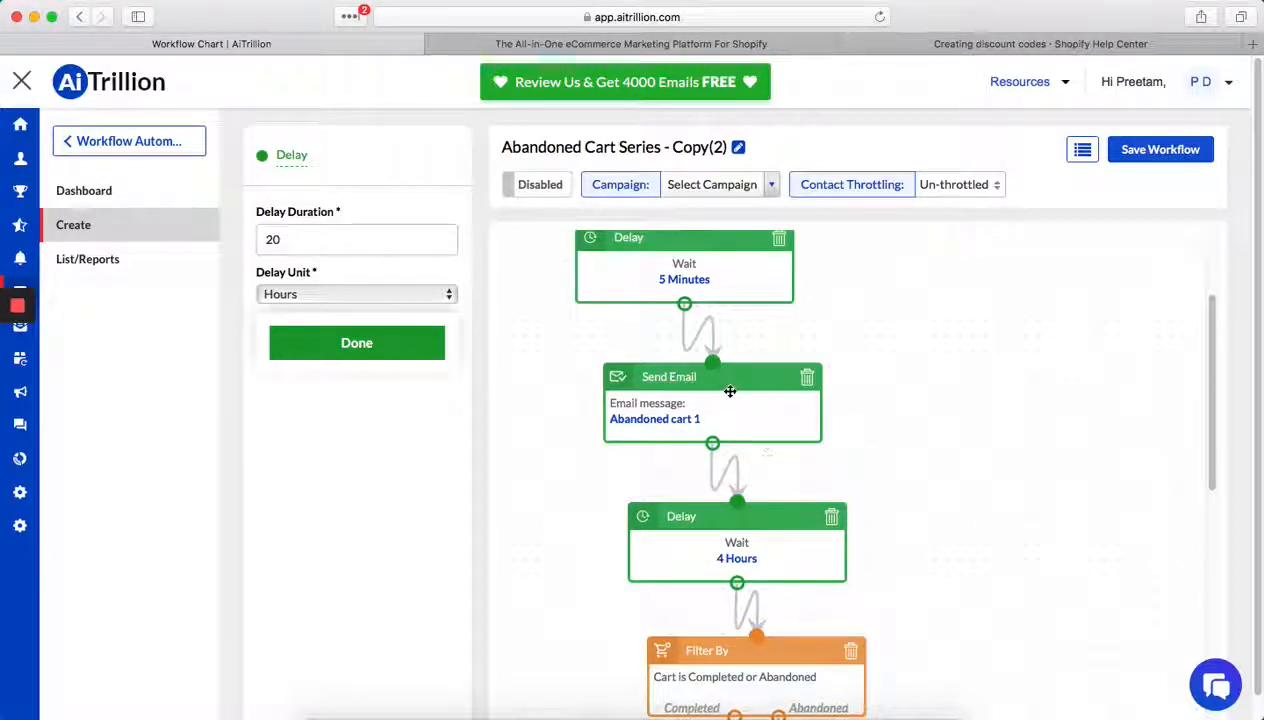
{"action": "scroll", "coordinate": [720, 437], "scroll_direction": "up", "scroll_amount": 1}
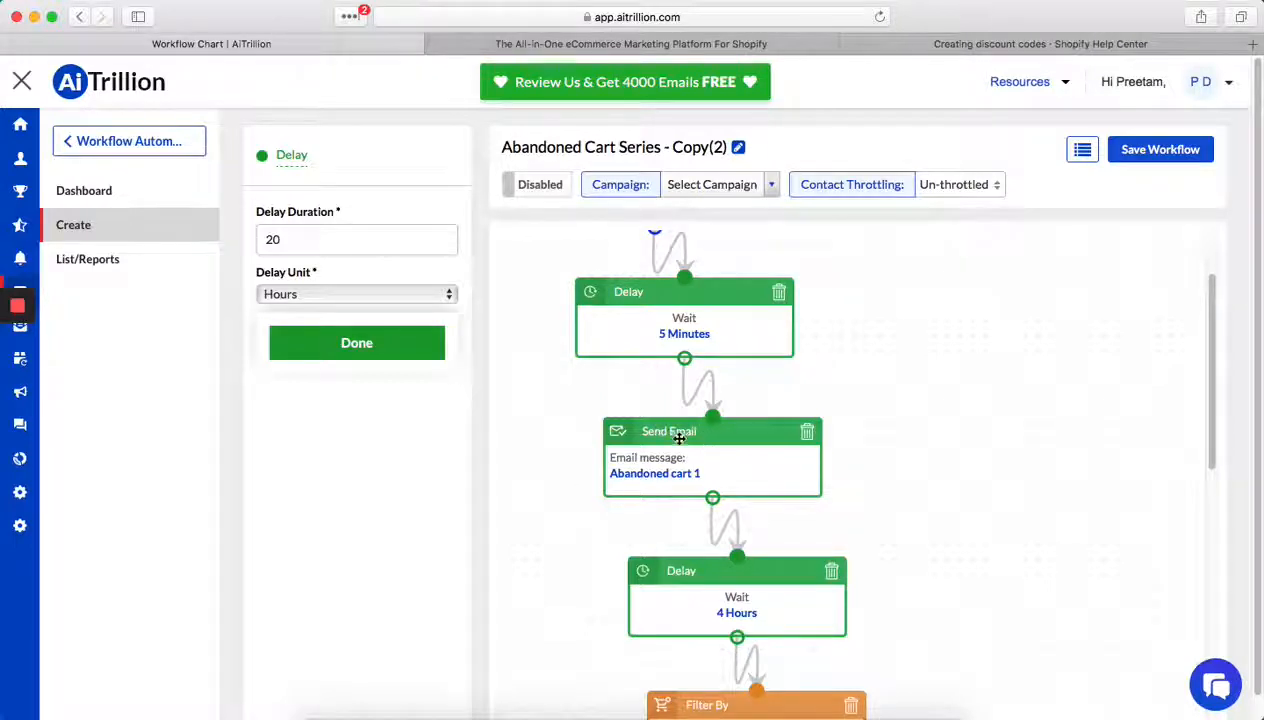
{"action": "left_click", "coordinate": [807, 434]}
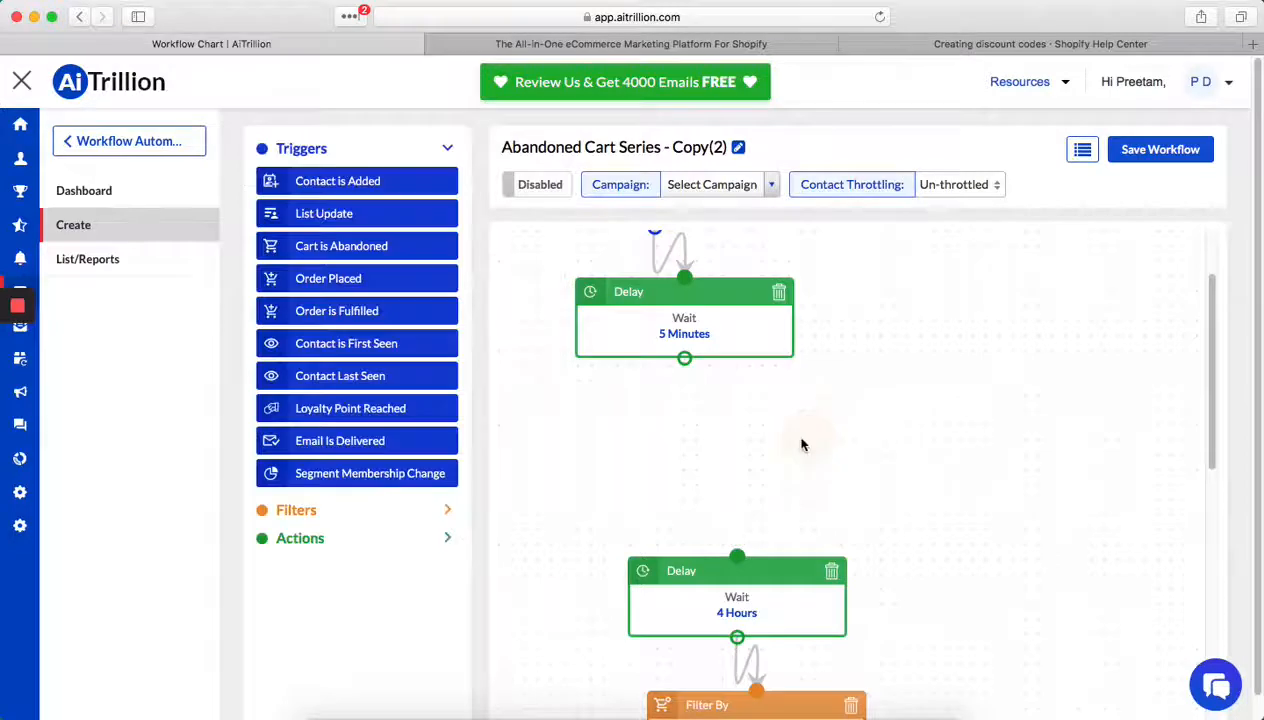
{"action": "left_click", "coordinate": [346, 536]}
{"action": "left_click_drag", "start_coordinate": [342, 673], "coordinate": [640, 428]}
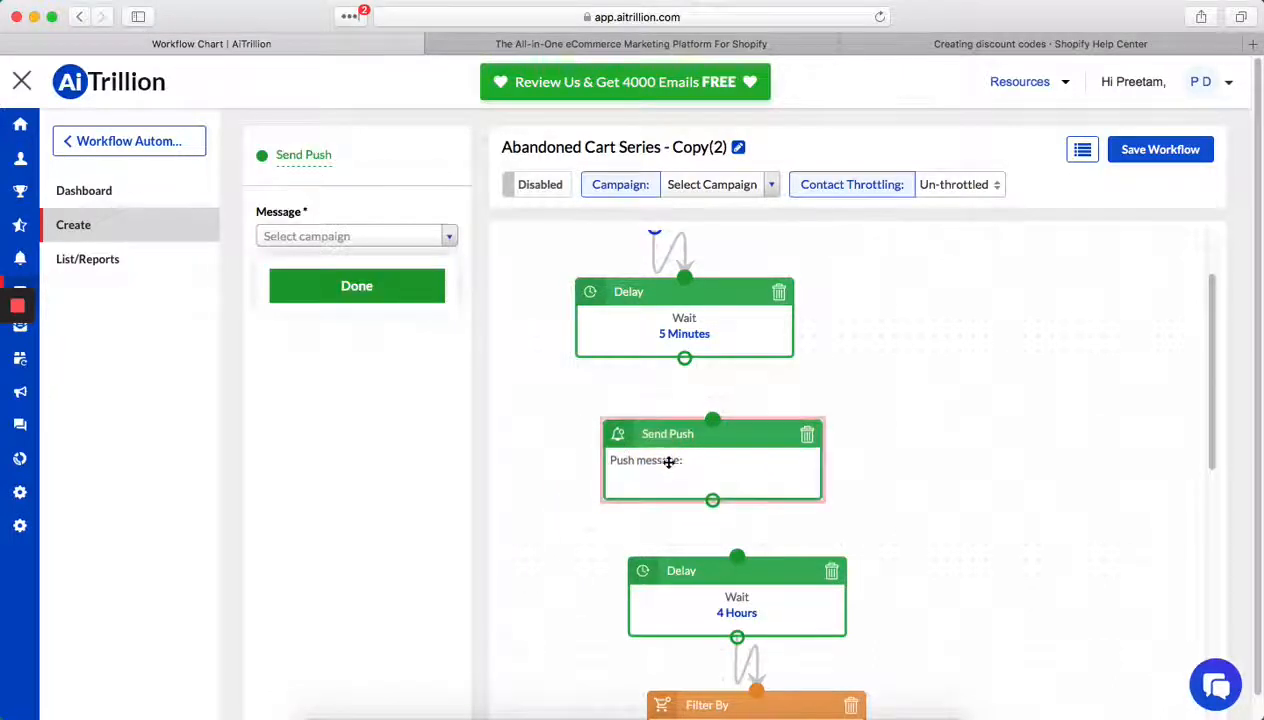
- Assign the message "Get our amazing deals now!" to the Send Push action and connect it between the 5-minute and 4-hour delays
{"action": "left_click", "coordinate": [380, 236]}
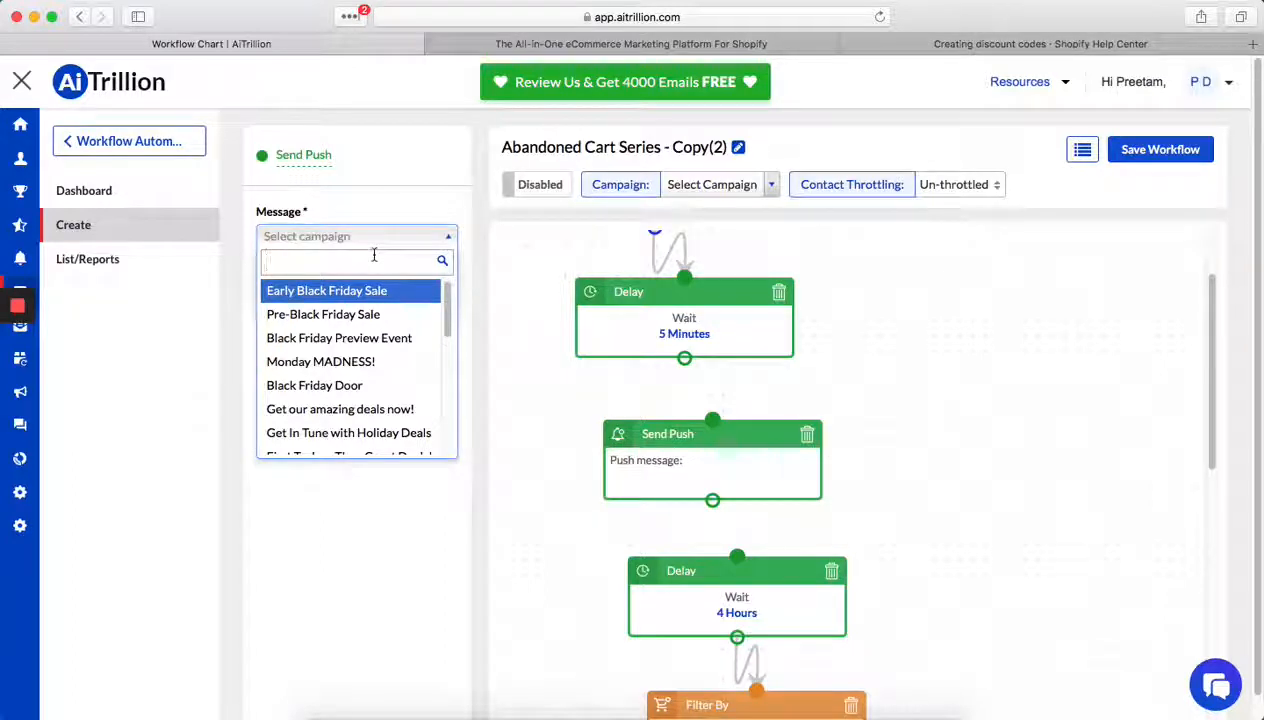
{"action": "left_click", "coordinate": [400, 409]}
{"action": "left_click_drag", "start_coordinate": [684, 358], "coordinate": [704, 430]}
{"action": "left_click_drag", "start_coordinate": [712, 500], "coordinate": [738, 558]}
{"action": "scroll", "coordinate": [750, 495], "scroll_direction": "up", "scroll_amount": 3}
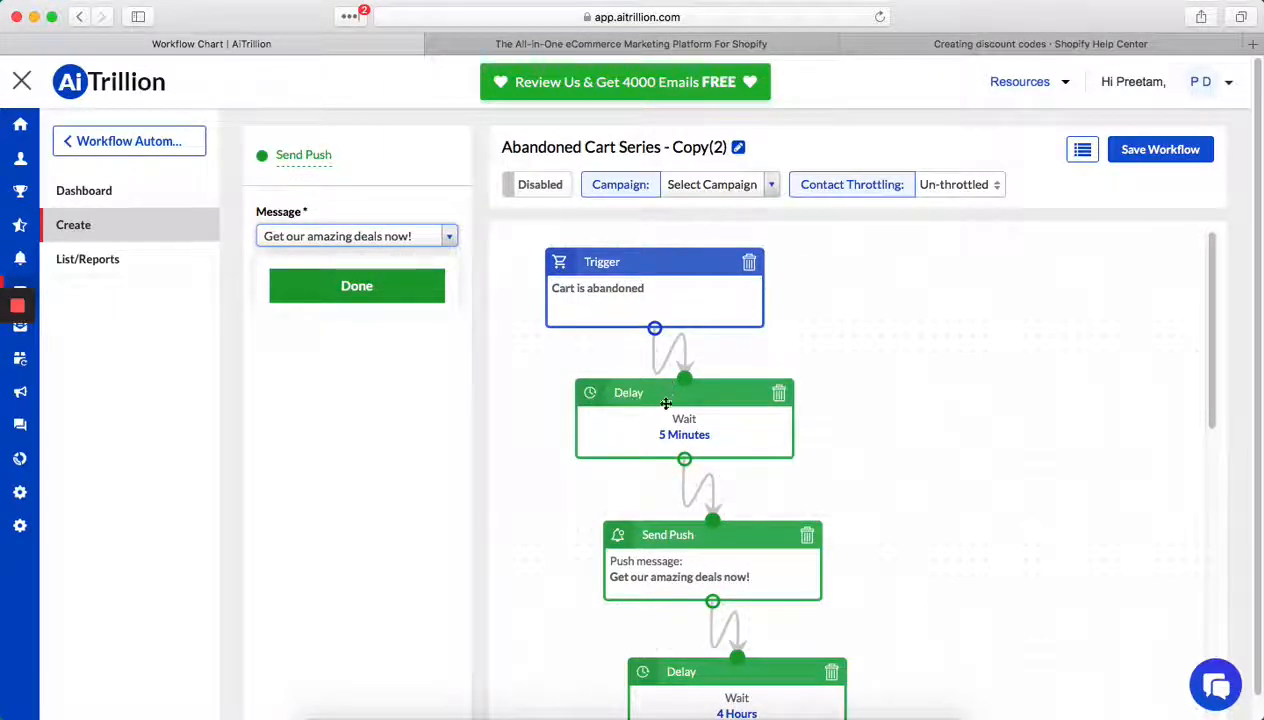
{"action": "scroll", "coordinate": [662, 425], "scroll_direction": "down", "scroll_amount": 1}
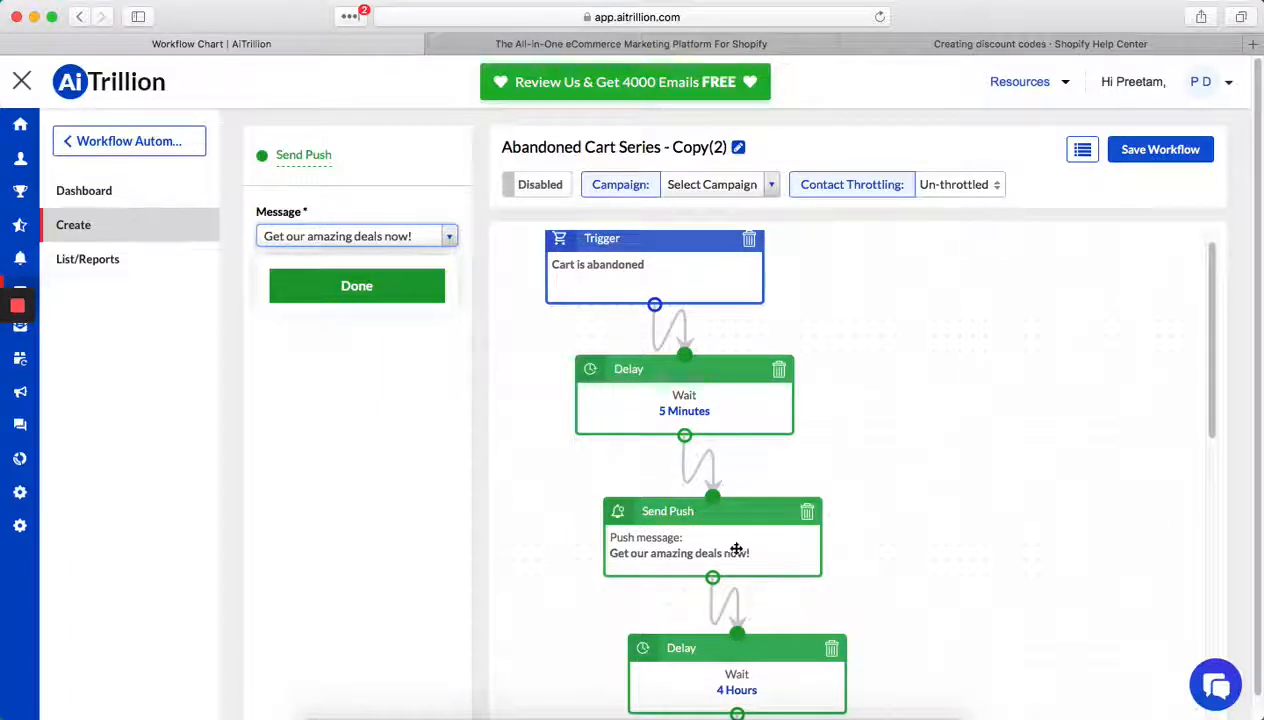
{"action": "scroll", "coordinate": [736, 548], "scroll_direction": "down", "scroll_amount": 5}
{"action": "scroll", "coordinate": [836, 640], "scroll_direction": "down", "scroll_amount": 10}
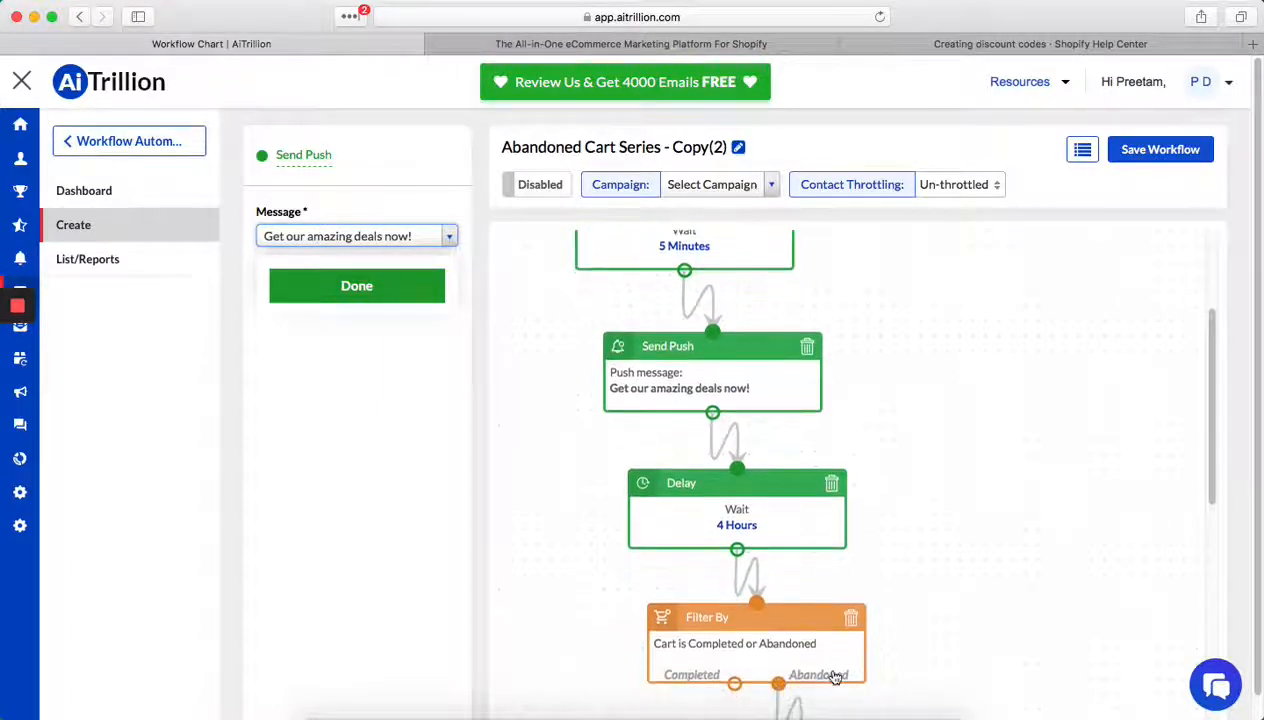
{"action": "scroll", "coordinate": [826, 650], "scroll_direction": "up", "scroll_amount": 5}
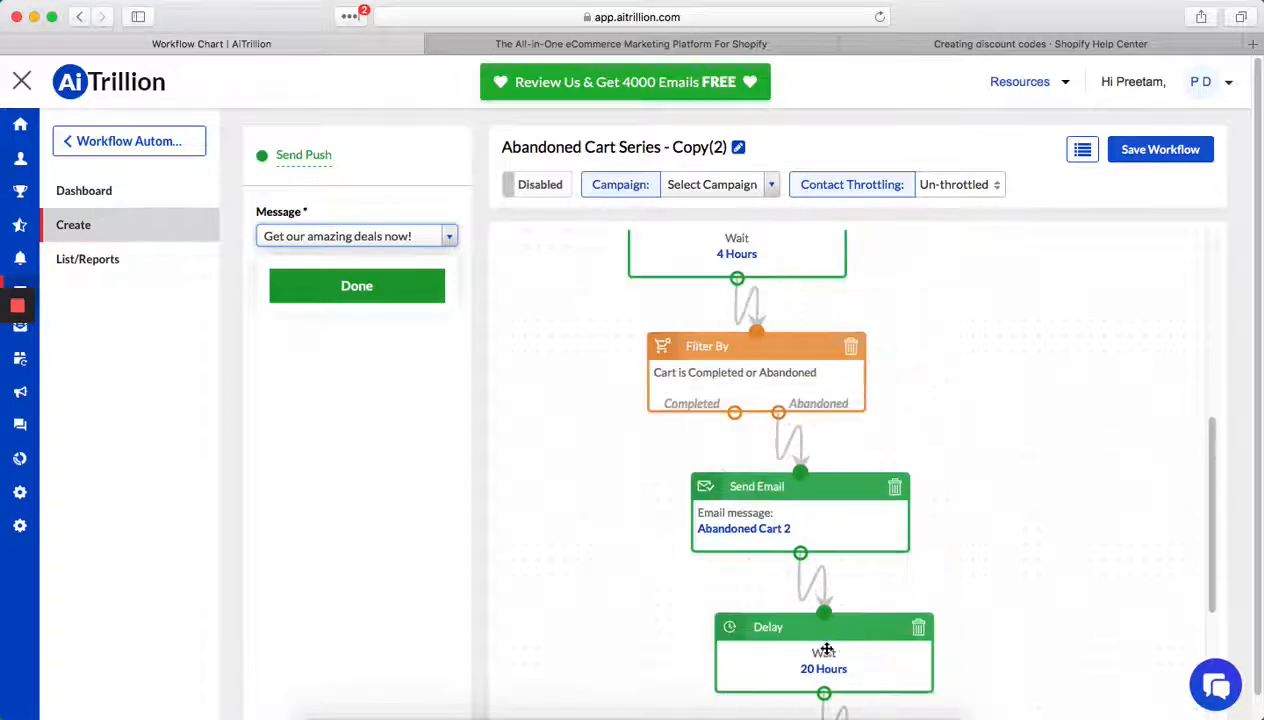
{"action": "left_click", "coordinate": [381, 286]}
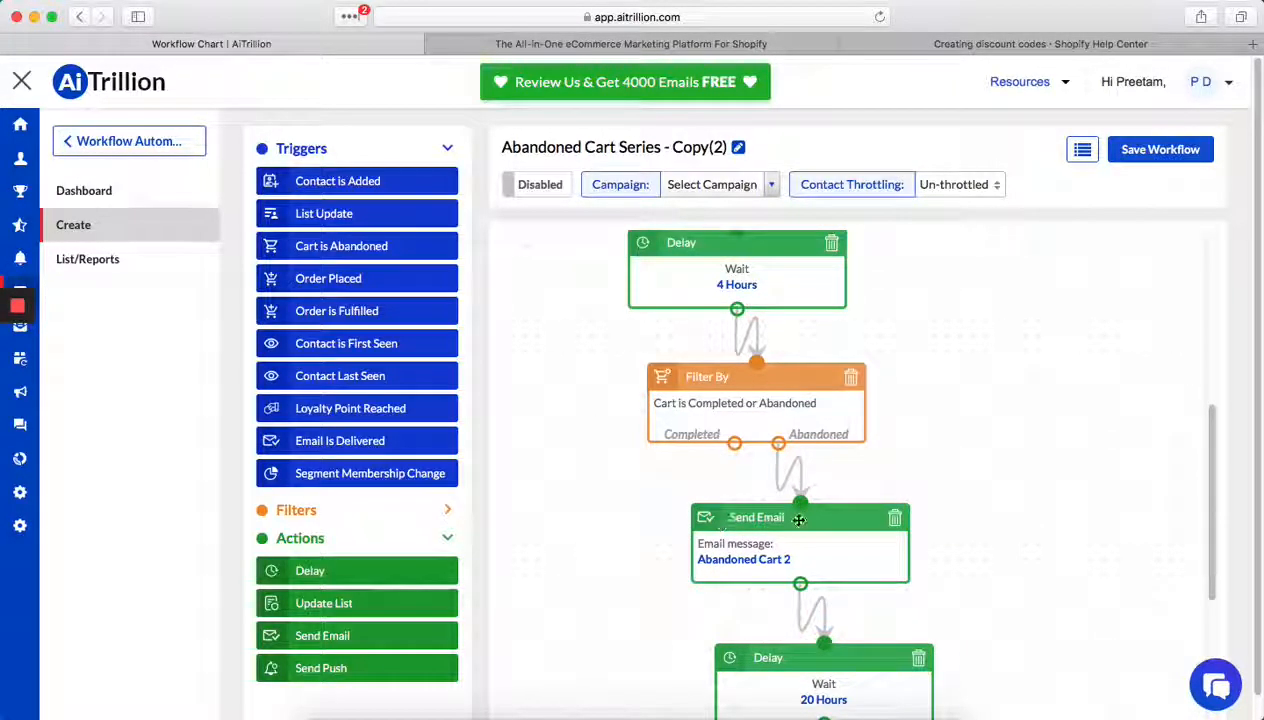
- Add a second Send Push action and place it below the Completed output of the first cart filter
{"action": "scroll", "coordinate": [735, 476], "scroll_direction": "up", "scroll_amount": 8}
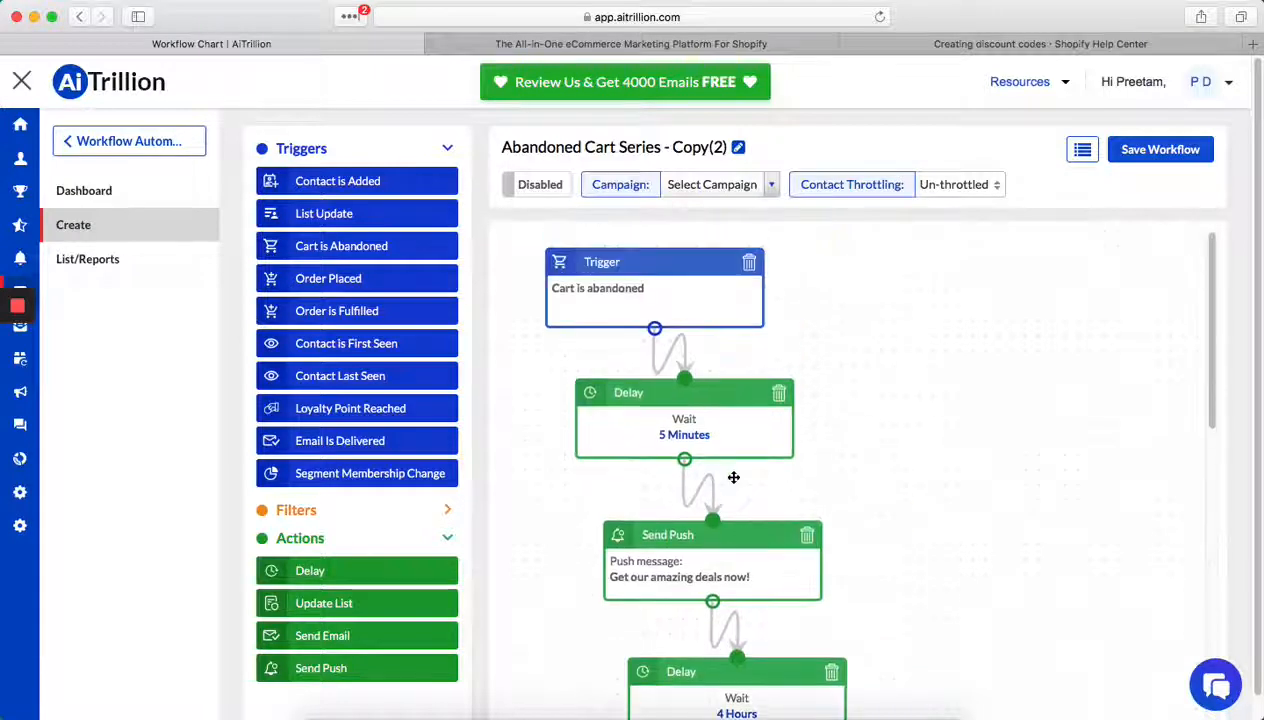
{"action": "scroll", "coordinate": [734, 477], "scroll_direction": "down", "scroll_amount": 8}
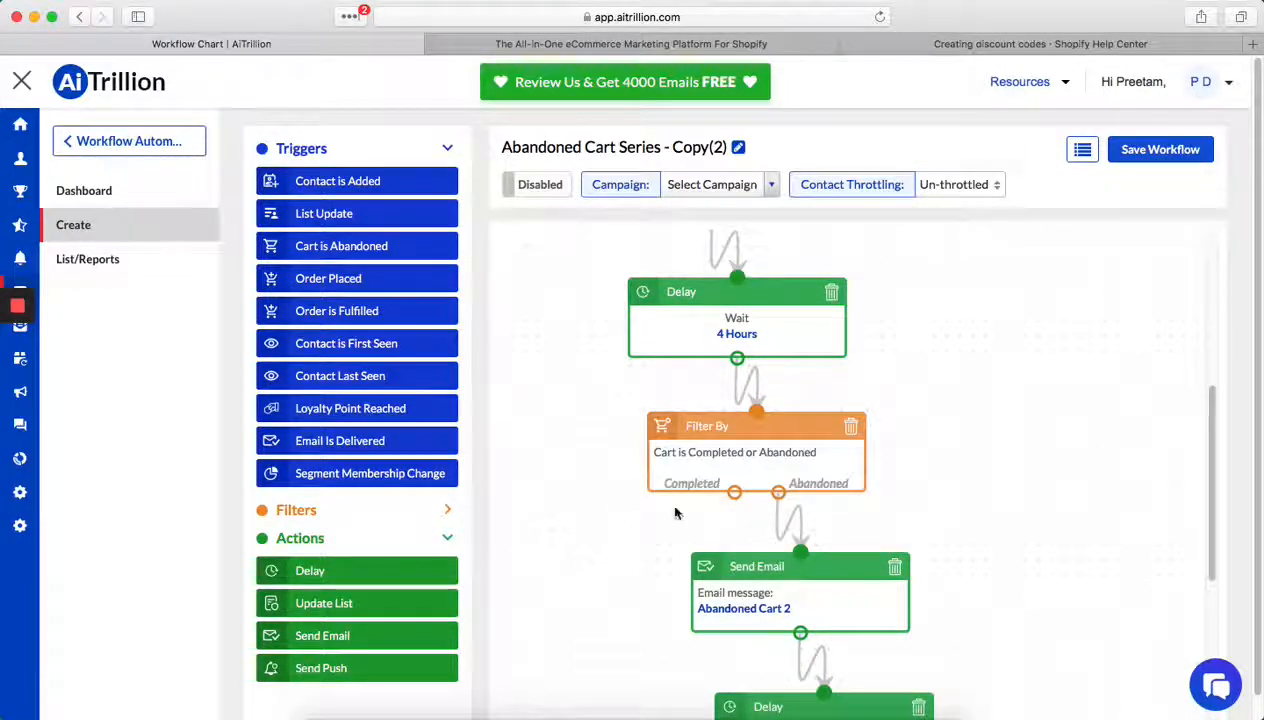
{"action": "scroll", "coordinate": [908, 470], "scroll_direction": "down", "scroll_amount": 1}
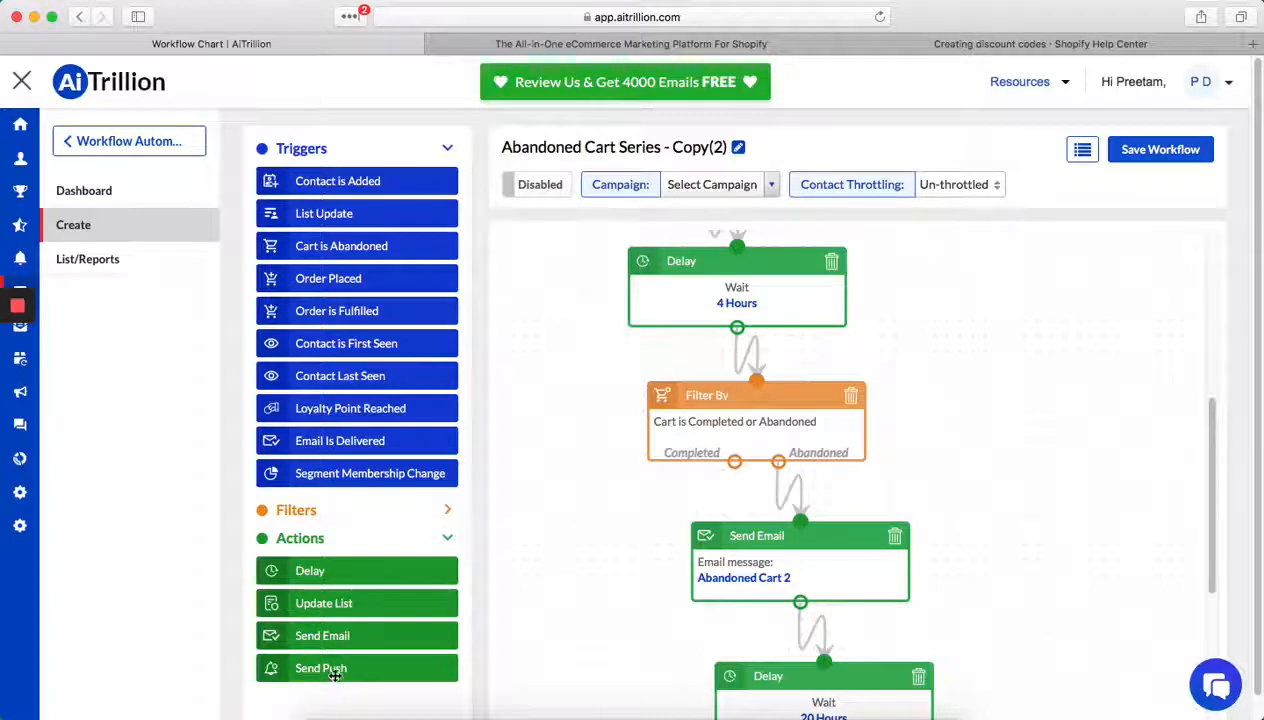
{"action": "left_click_drag", "start_coordinate": [339, 669], "coordinate": [557, 530]}
{"action": "right_click", "coordinate": [557, 530]}
{"action": "left_click", "coordinate": [542, 488]}
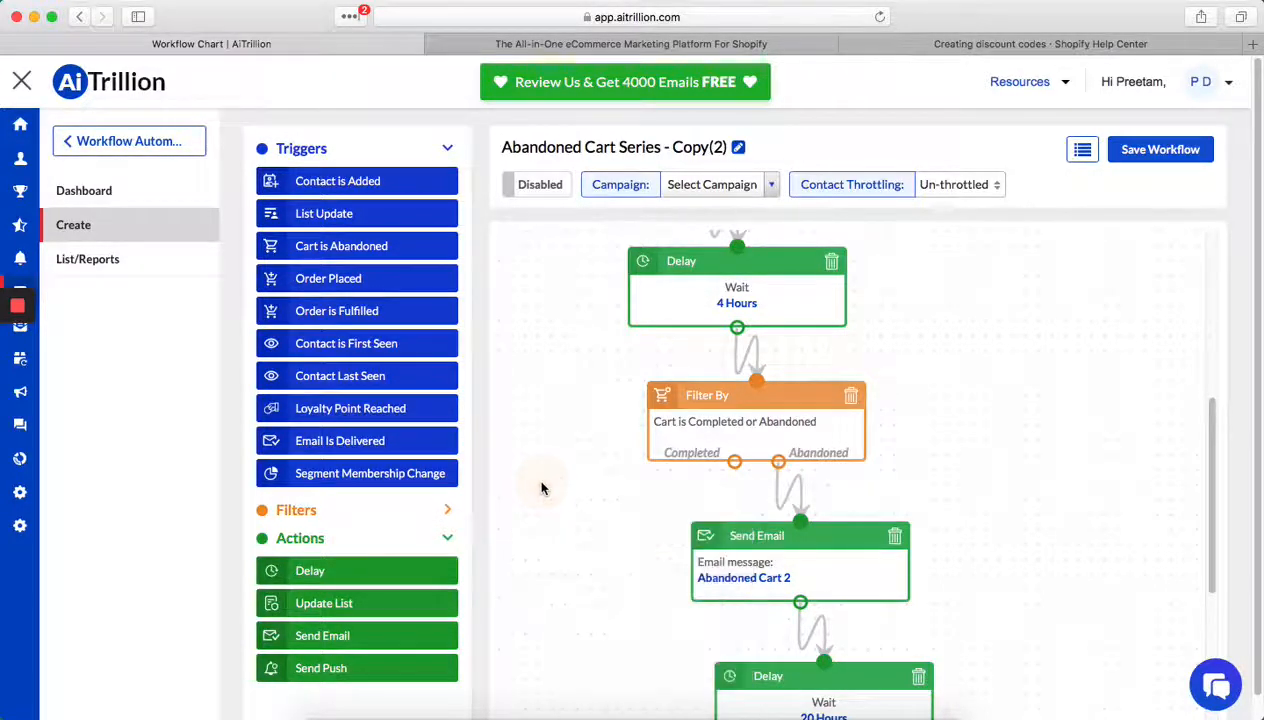
{"action": "left_click_drag", "start_coordinate": [329, 670], "coordinate": [890, 539]}
{"action": "scroll", "coordinate": [890, 539], "scroll_direction": "down", "scroll_amount": 10}
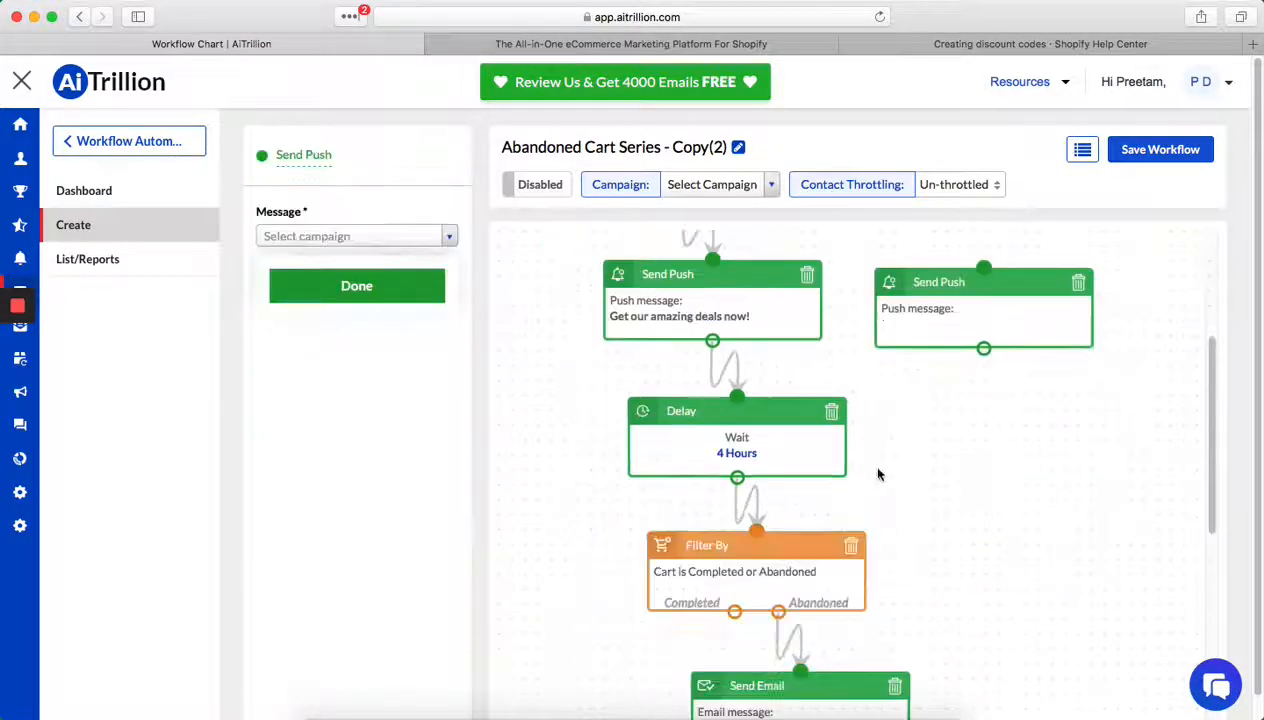
{"action": "scroll", "coordinate": [886, 391], "scroll_direction": "up", "scroll_amount": 4}
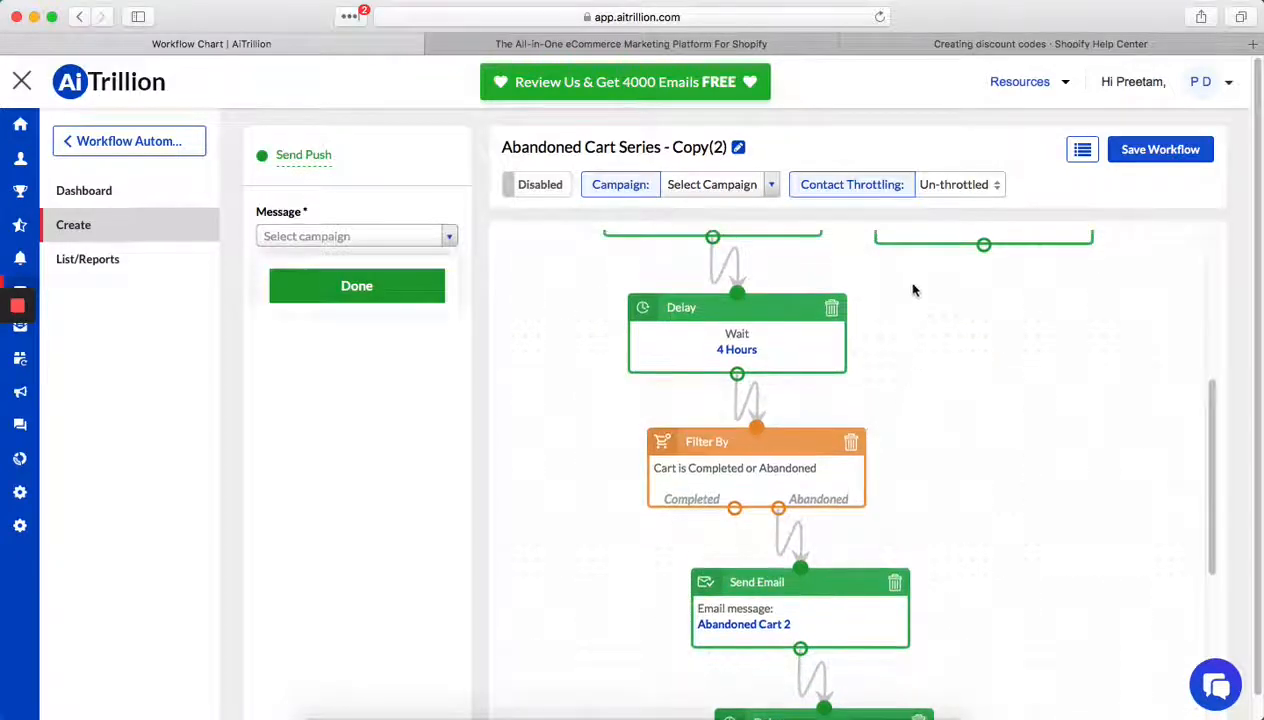
{"action": "left_click_drag", "start_coordinate": [920, 234], "coordinate": [551, 599]}
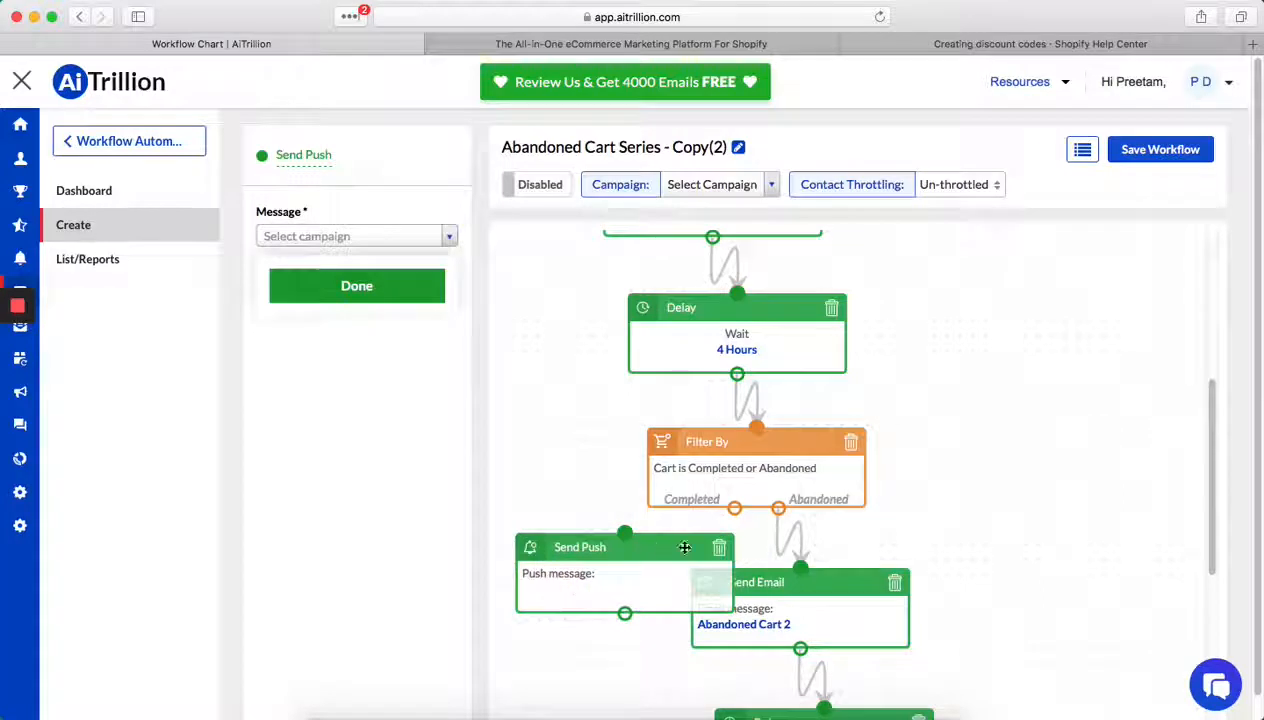
- Assign the message "GET READY FOR THE BIGGEST" to the second Send Push action
{"action": "scroll", "coordinate": [734, 528], "scroll_direction": "down", "scroll_amount": 2}
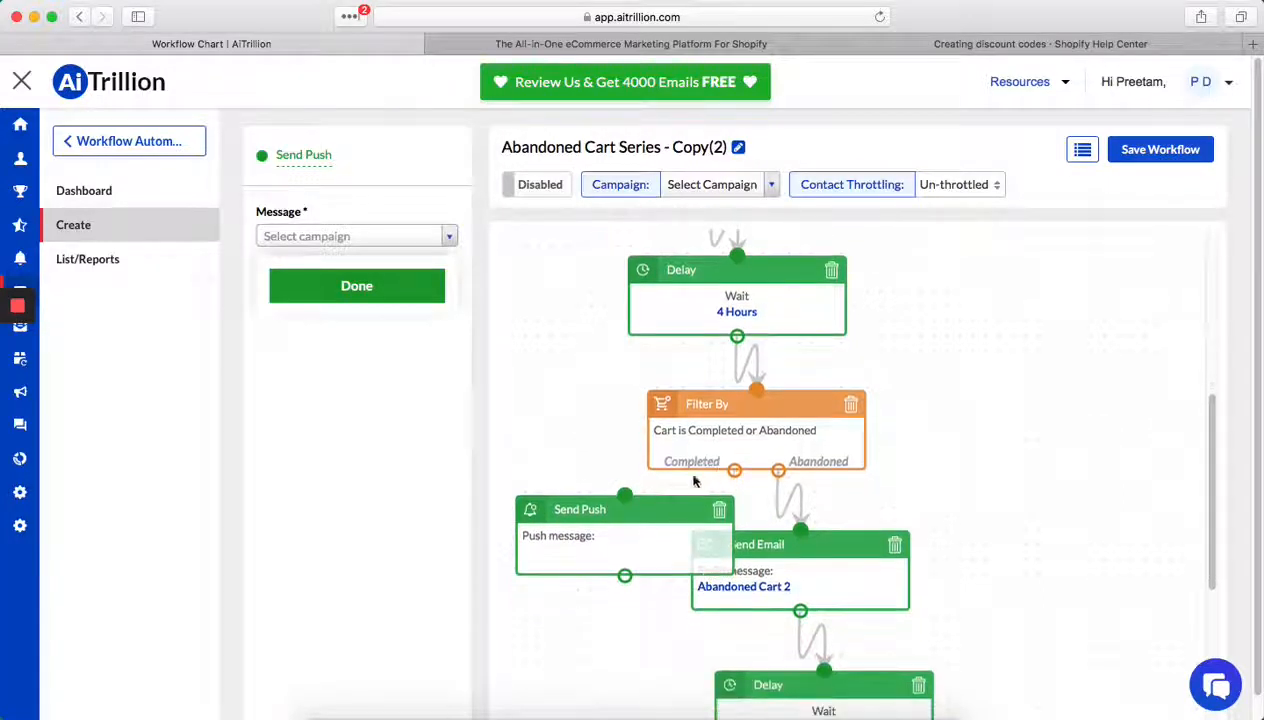
{"action": "left_click", "coordinate": [418, 236]}
{"action": "scroll", "coordinate": [405, 400], "scroll_direction": "down", "scroll_amount": 2}
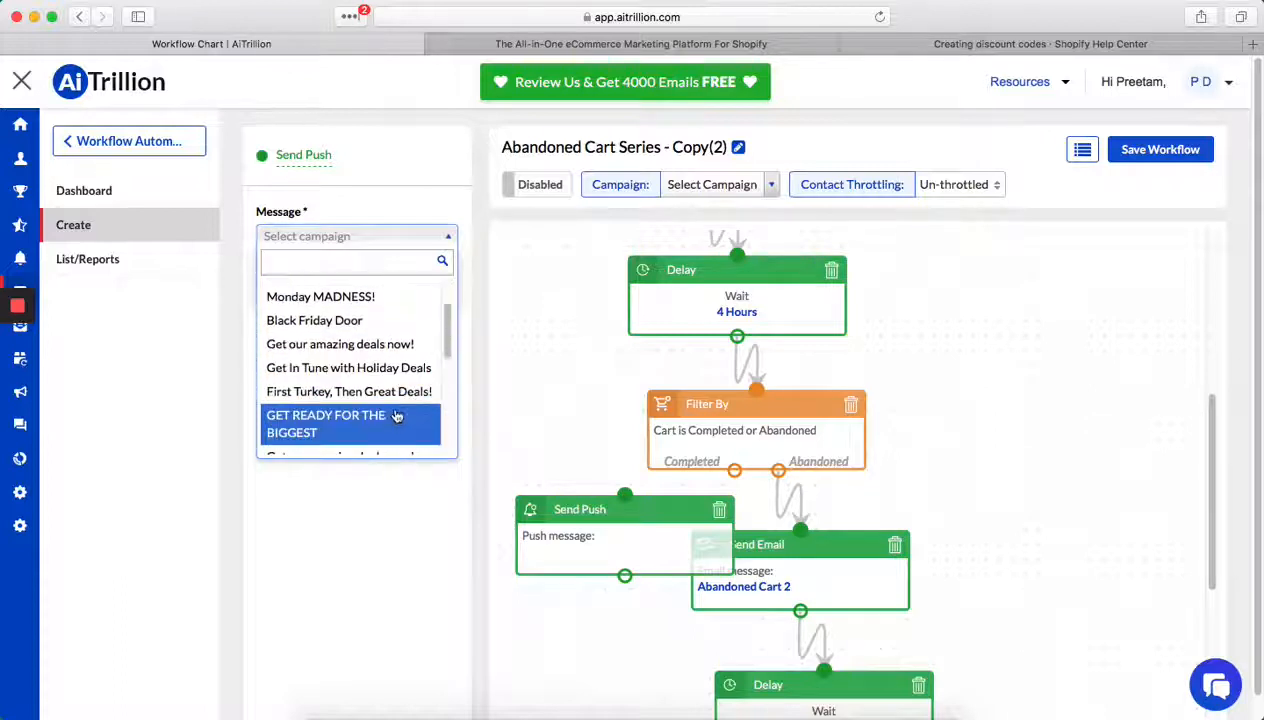
{"action": "scroll", "coordinate": [376, 433], "scroll_direction": "down", "scroll_amount": 3}
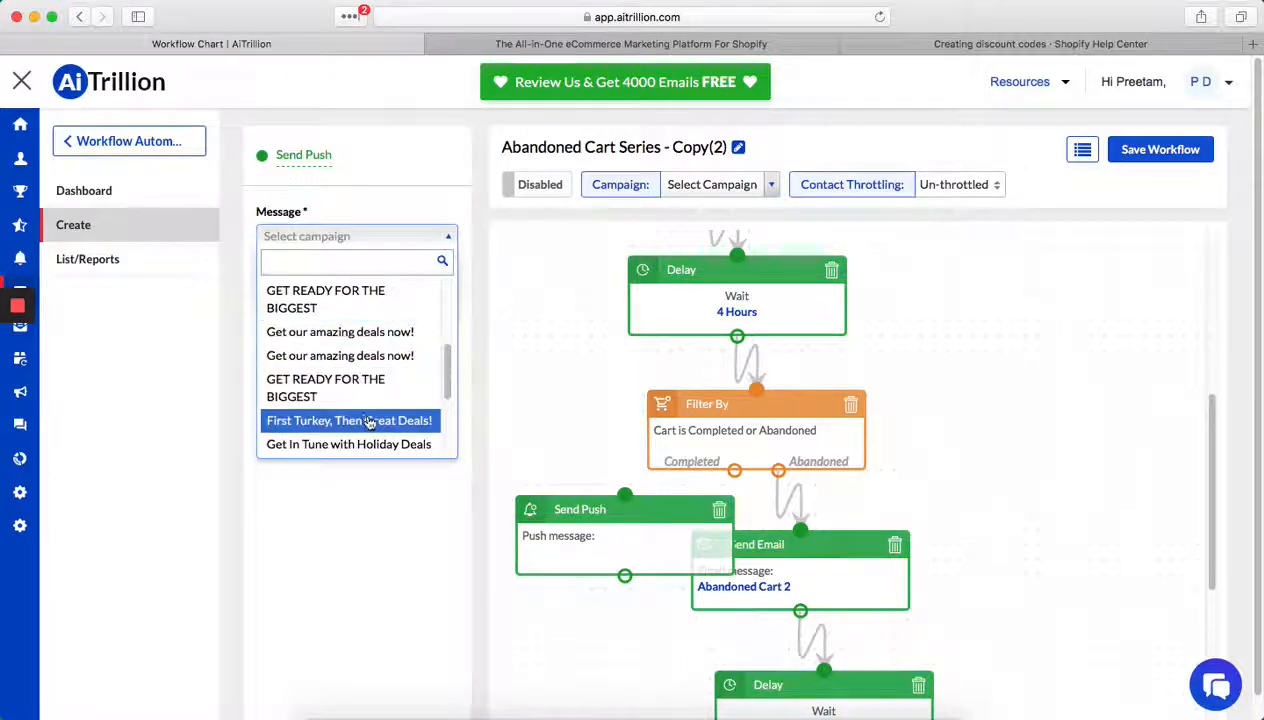
{"action": "left_click", "coordinate": [362, 300]}
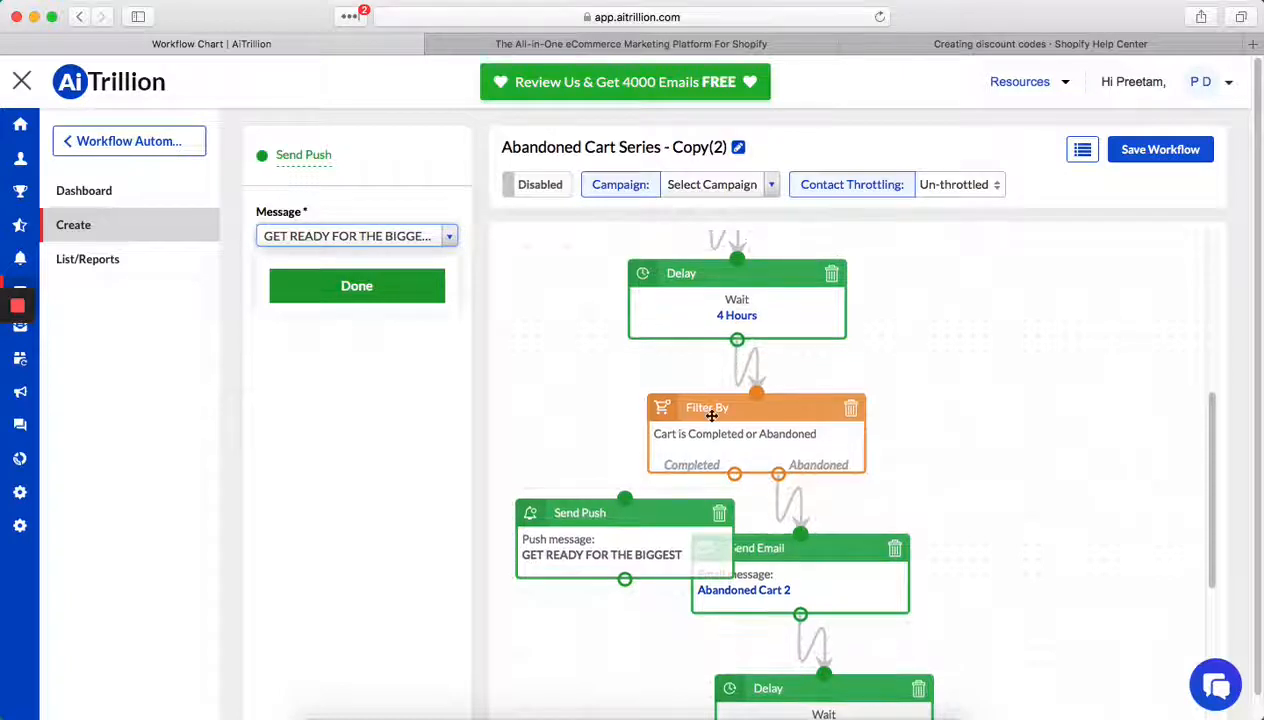
- Connect the Completed output of the first cart filter to the second Send Push action
{"action": "scroll", "coordinate": [705, 412], "scroll_direction": "up", "scroll_amount": 3}
{"action": "scroll", "coordinate": [712, 364], "scroll_direction": "down", "scroll_amount": 1}
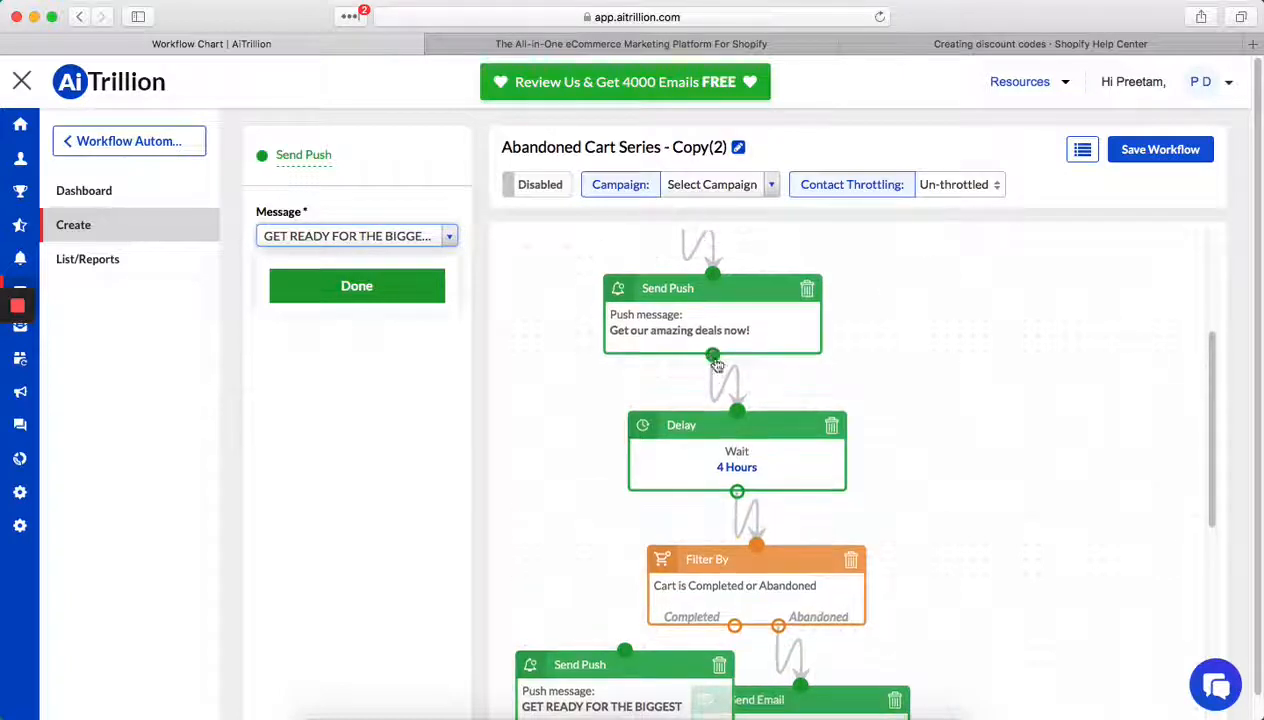
{"action": "scroll", "coordinate": [790, 460], "scroll_direction": "down", "scroll_amount": 2}
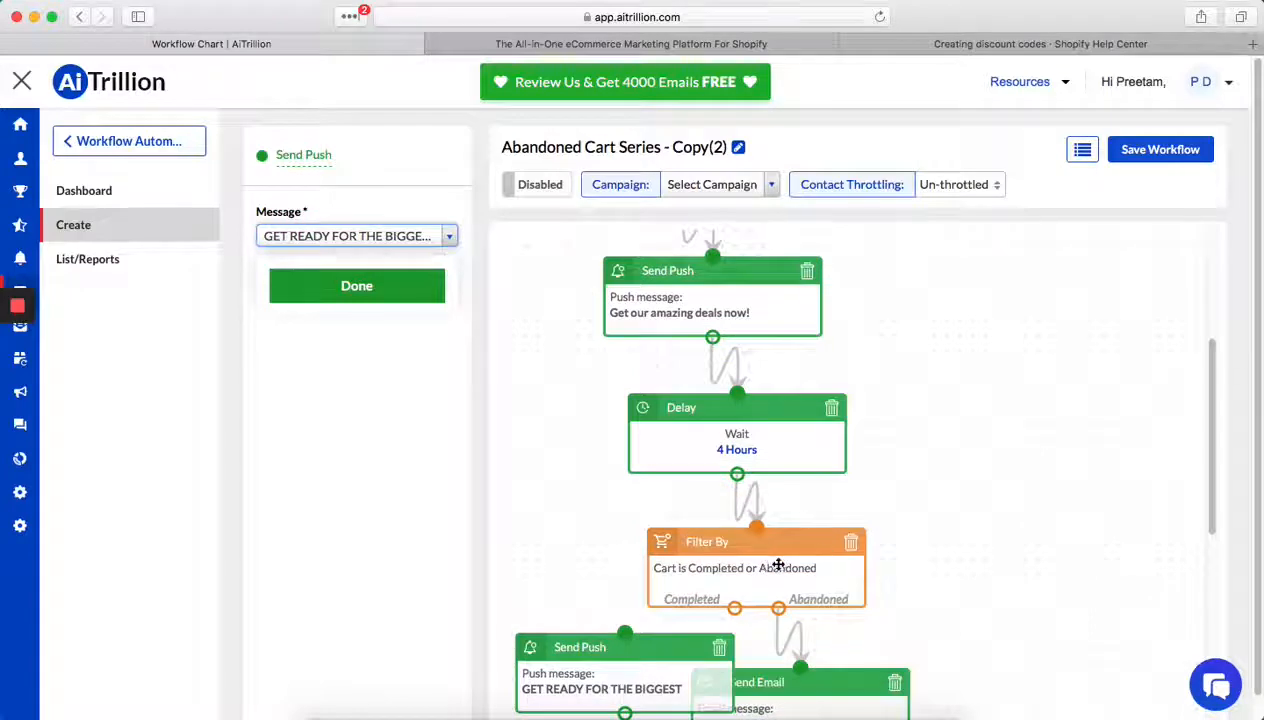
{"action": "scroll", "coordinate": [795, 577], "scroll_direction": "down", "scroll_amount": 5}
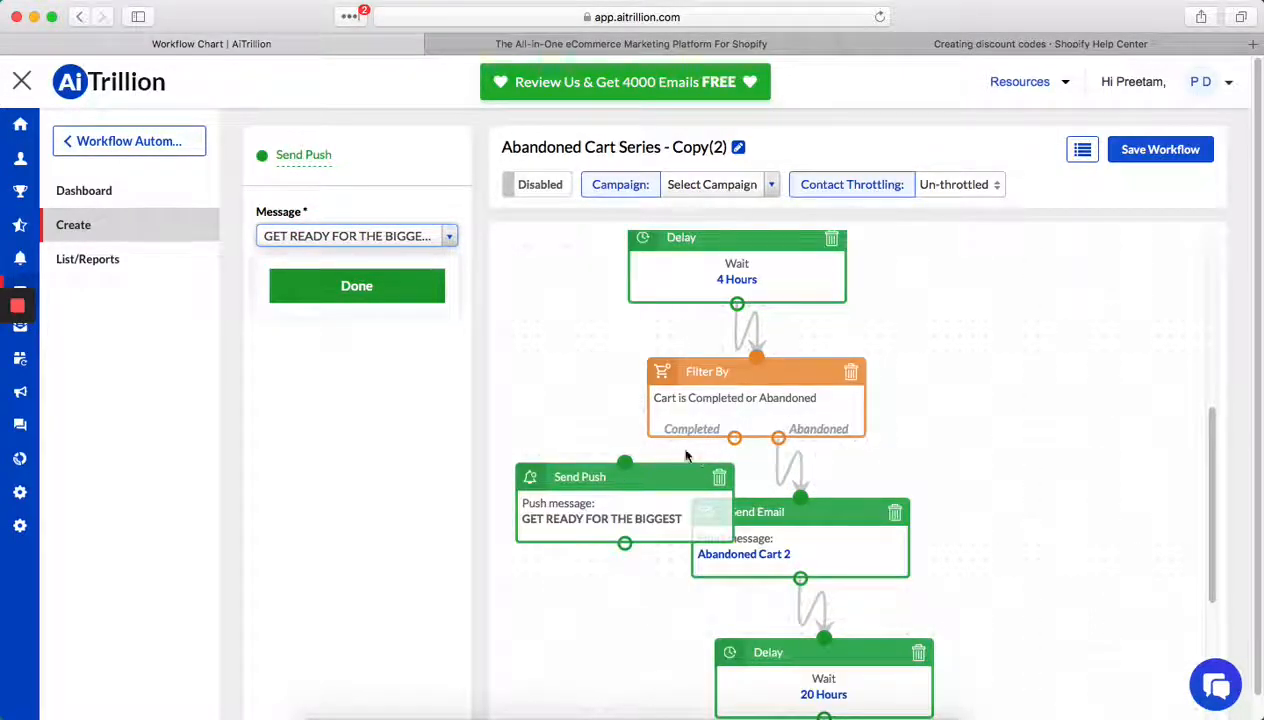
{"action": "left_click_drag", "start_coordinate": [734, 437], "coordinate": [627, 464]}
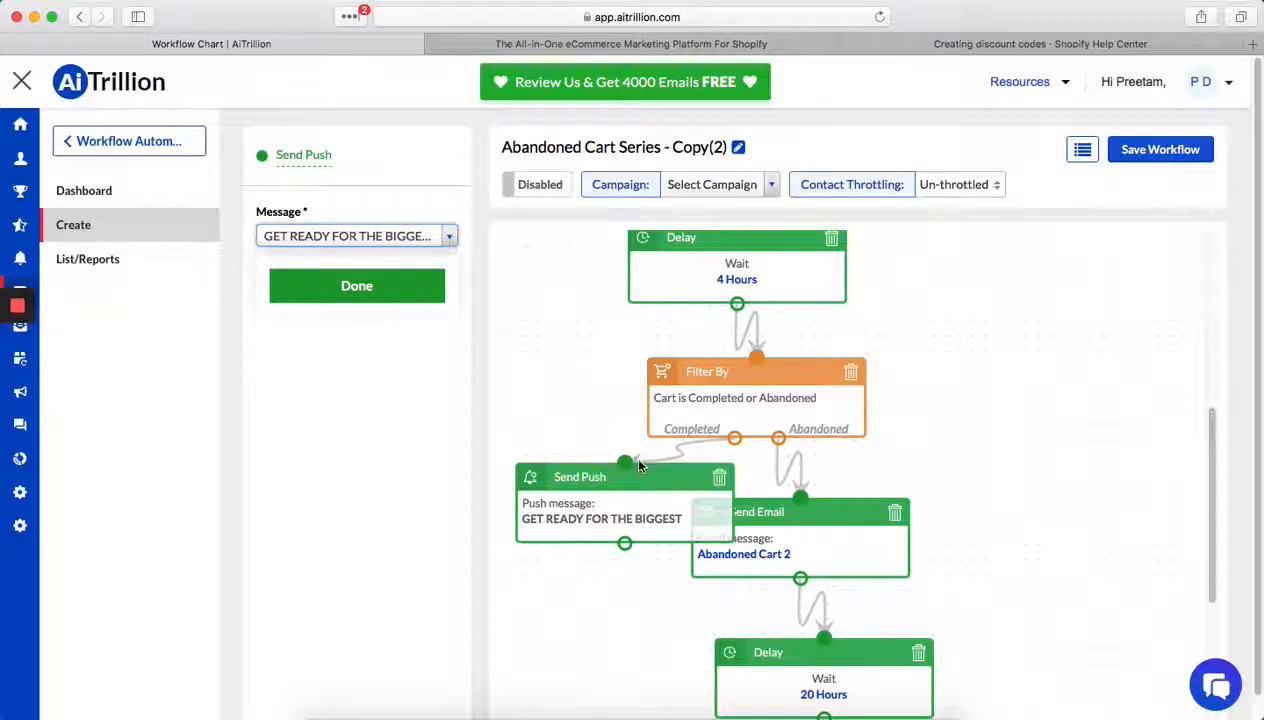
- Rename the workflow to "Abandoned Cart Series - test"
{"action": "left_click", "coordinate": [738, 148]}
{"action": "left_click", "coordinate": [587, 147]}
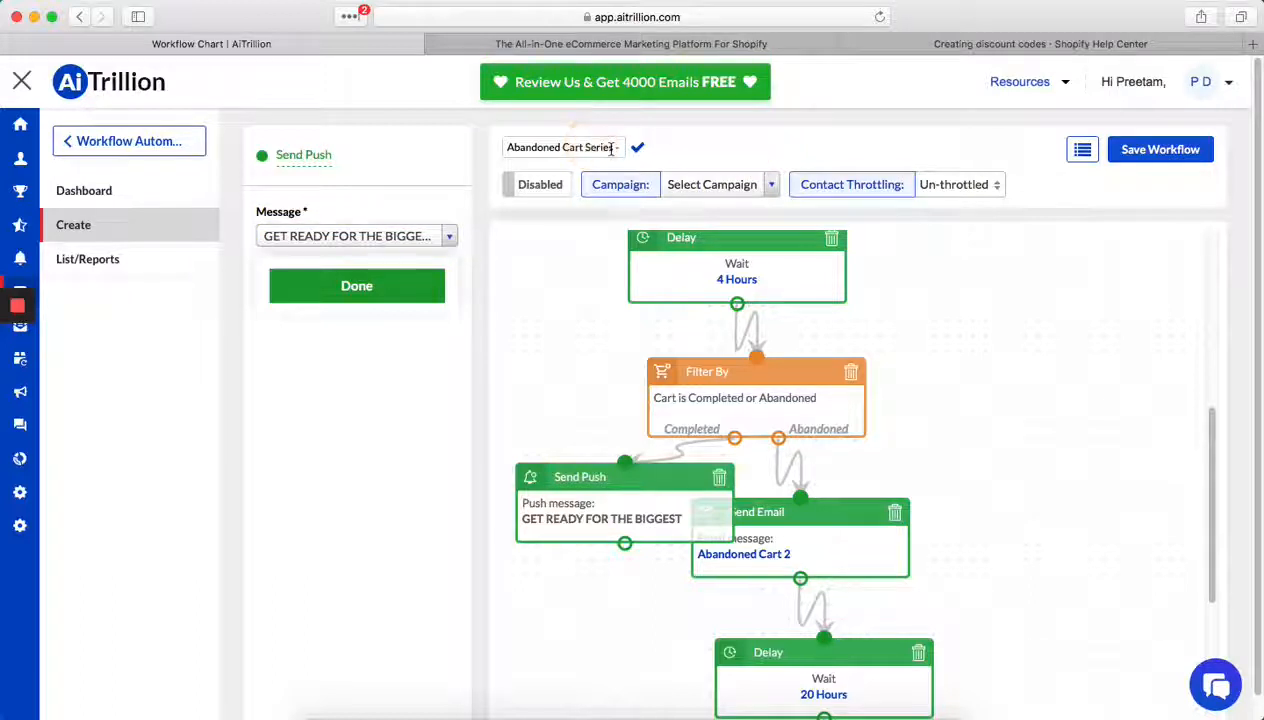
{"action": "left_click_drag", "start_coordinate": [611, 147], "coordinate": [663, 154]}
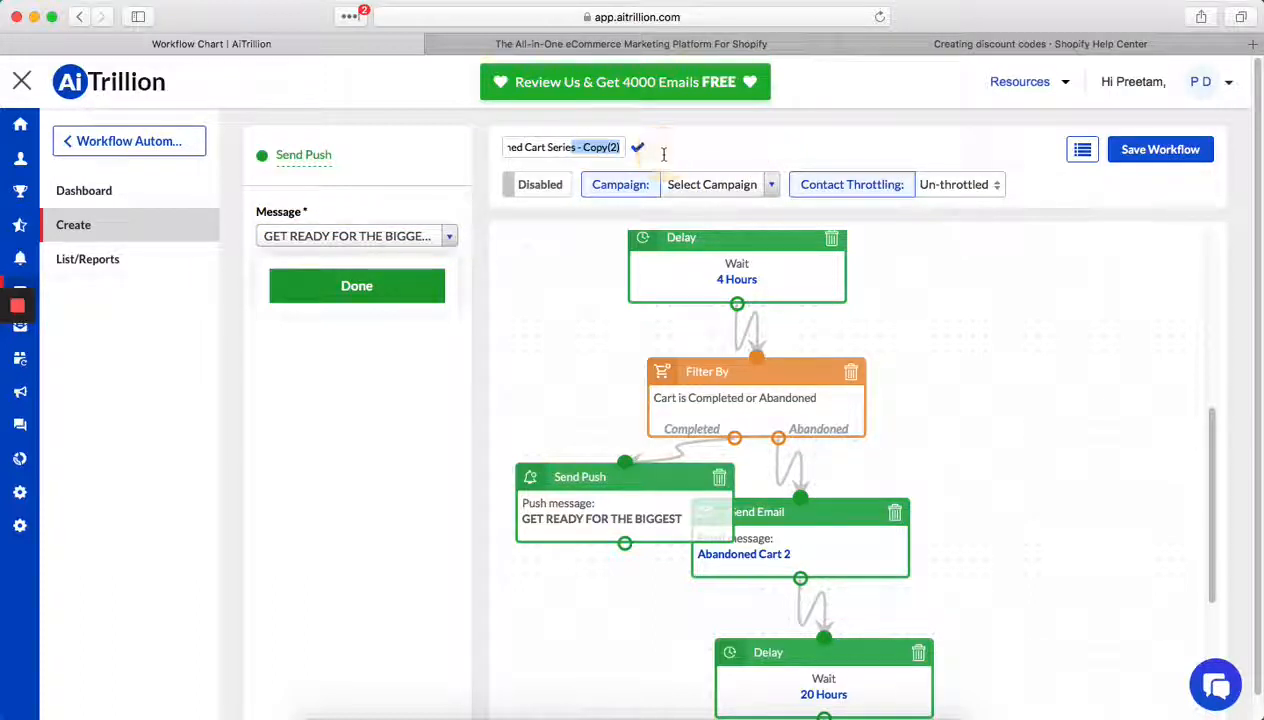
{"action": "key", "text": "Right"}
{"action": "key", "text": "BackSpace"}
{"action": "key", "text": "BackSpace"}
{"action": "key", "text": "BackSpace"}
{"action": "key", "text": "BackSpace"}
{"action": "key", "text": "BackSpace"}
{"action": "key", "text": "BackSpace"}
{"action": "key", "text": "BackSpace"}
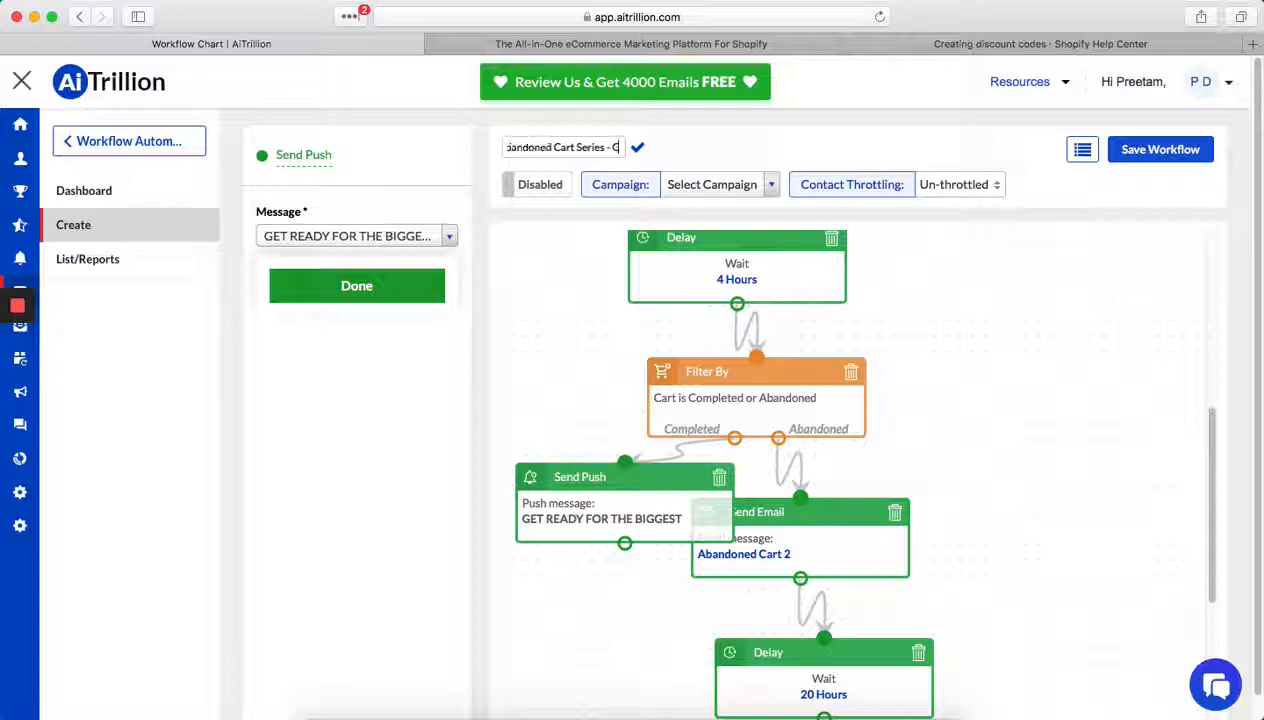
{"action": "type", "text": "test"}
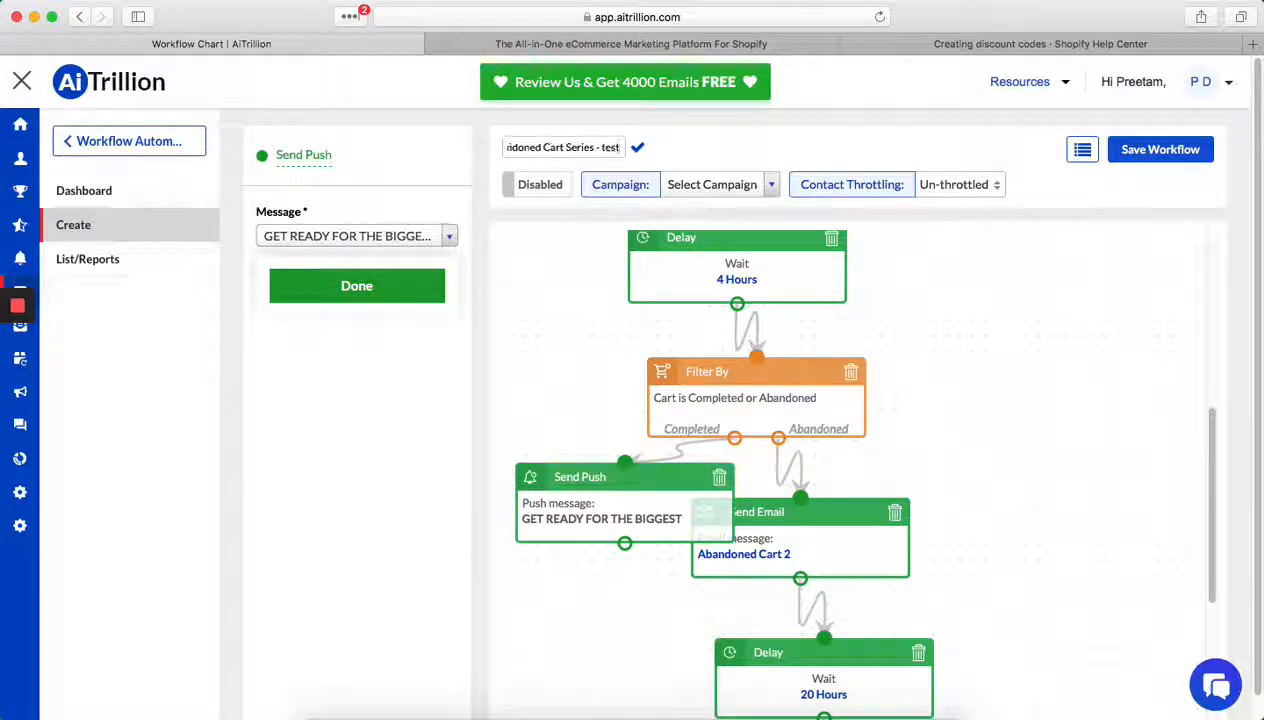
{"action": "left_click", "coordinate": [637, 147]}
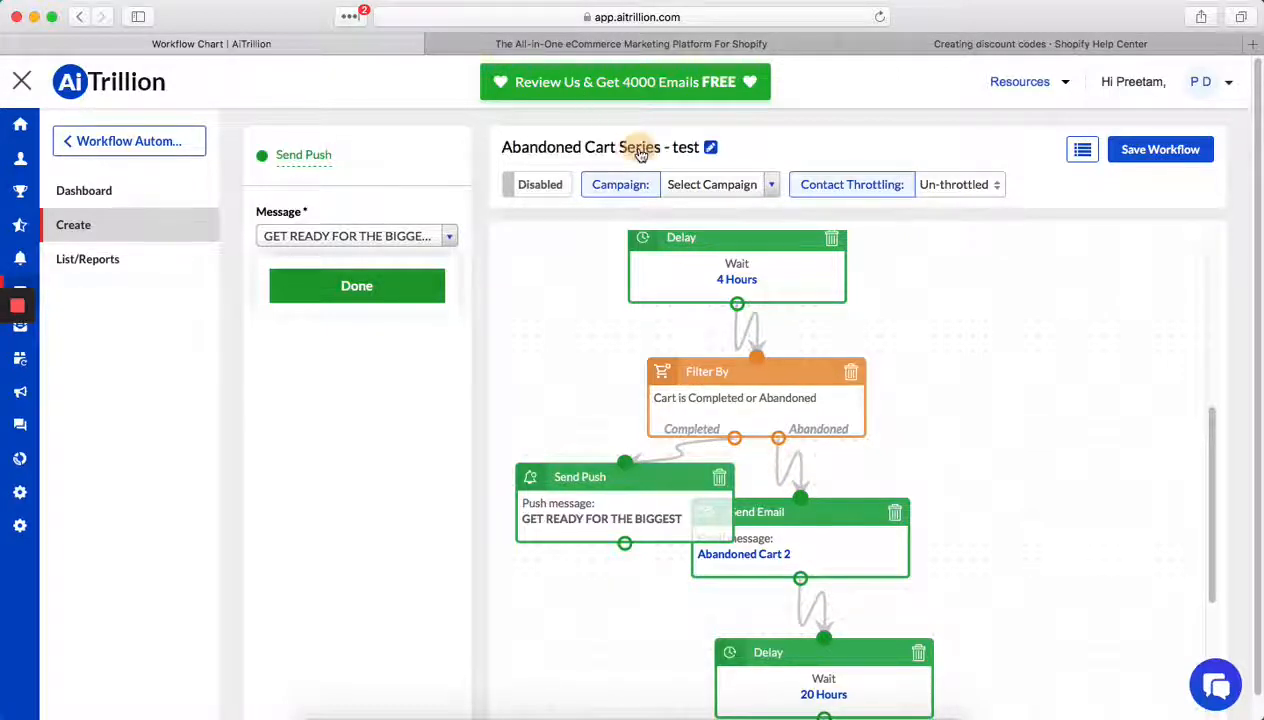
- Enable and save the abandoned cart workflow, and open the list of workflows with their reports
{"action": "left_click", "coordinate": [555, 188]}
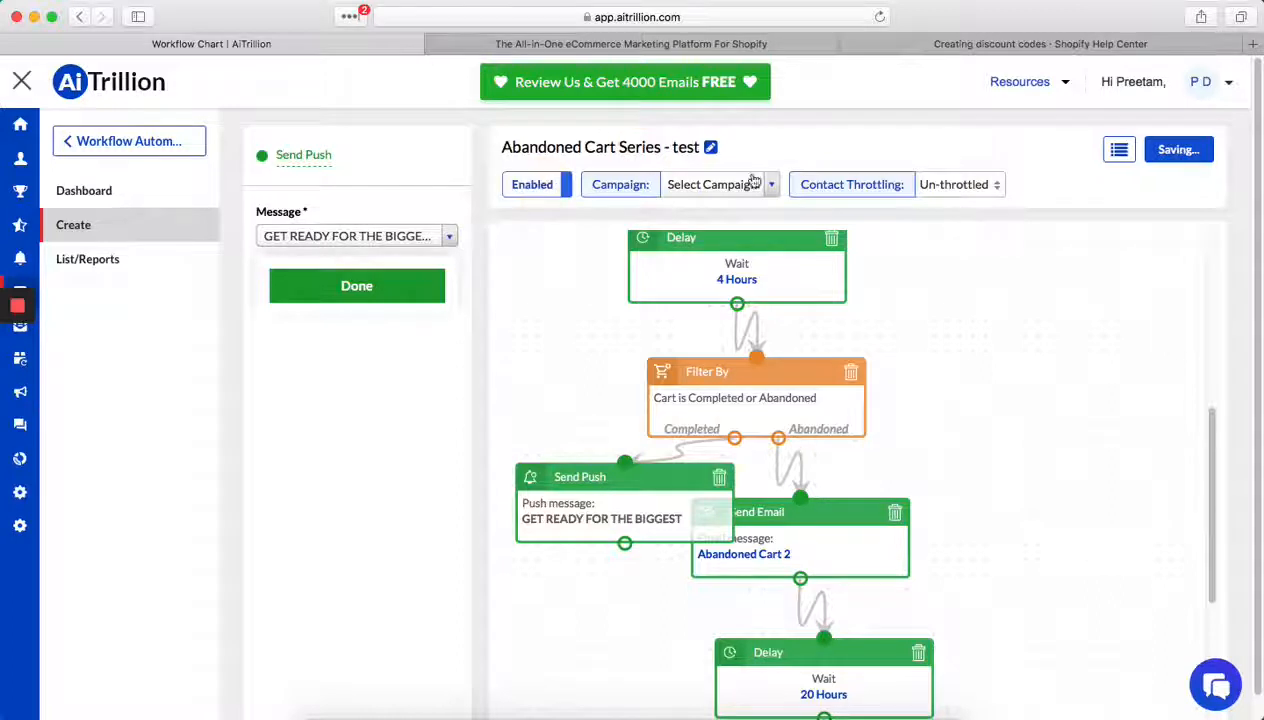
{"action": "left_click", "coordinate": [1180, 153]}
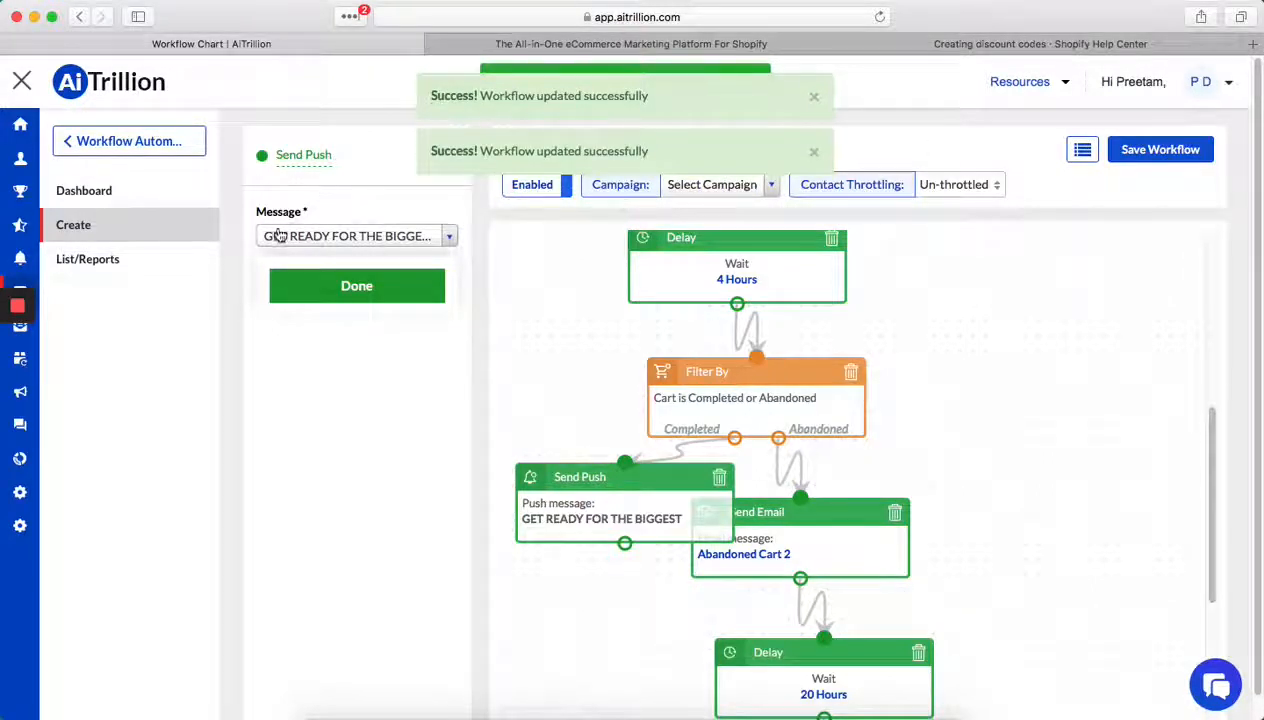
{"action": "left_click", "coordinate": [81, 265]}
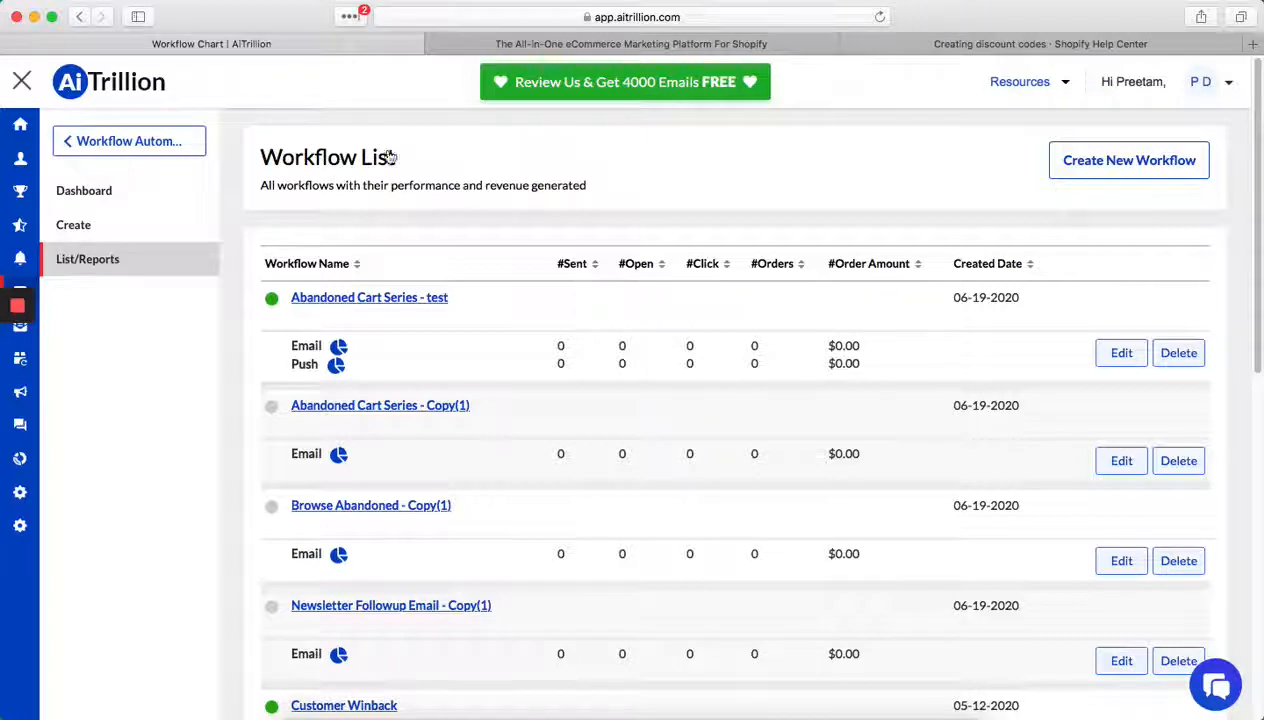
- Leave the workflow section and open the list of announcement bars
{"action": "left_click", "coordinate": [90, 143]}
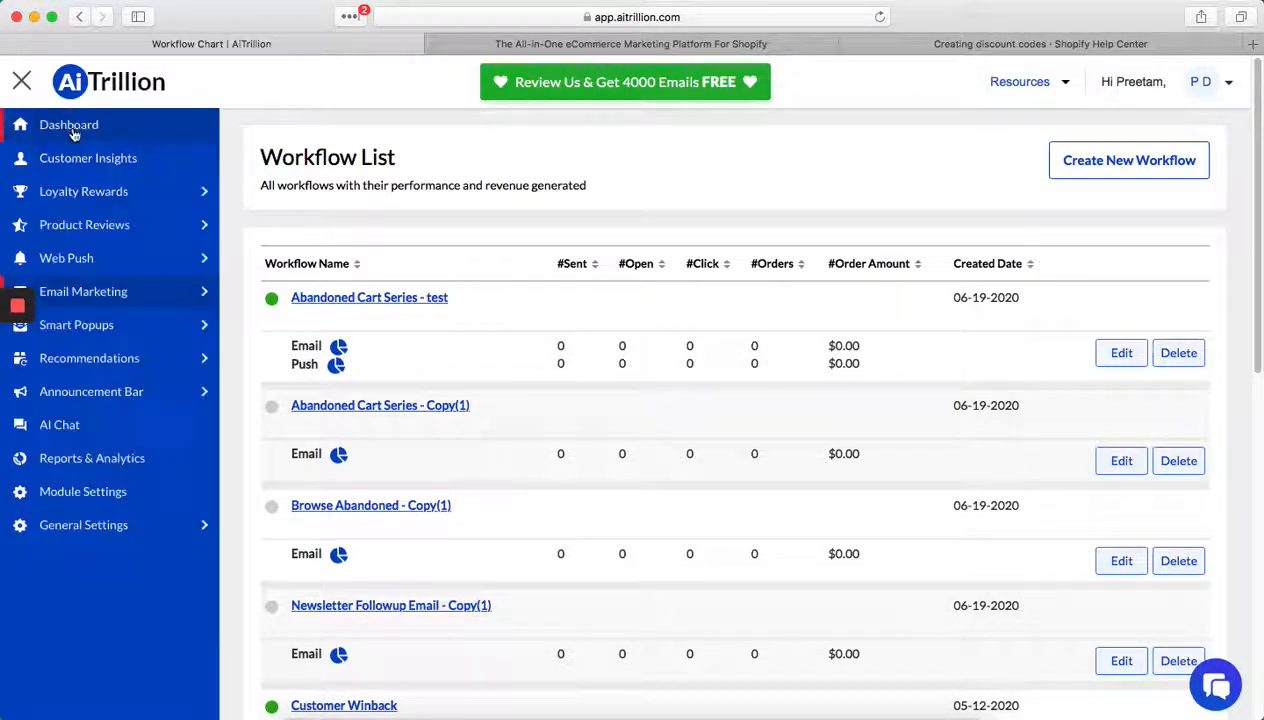
{"action": "left_click", "coordinate": [154, 403]}
{"action": "left_click", "coordinate": [94, 223]}
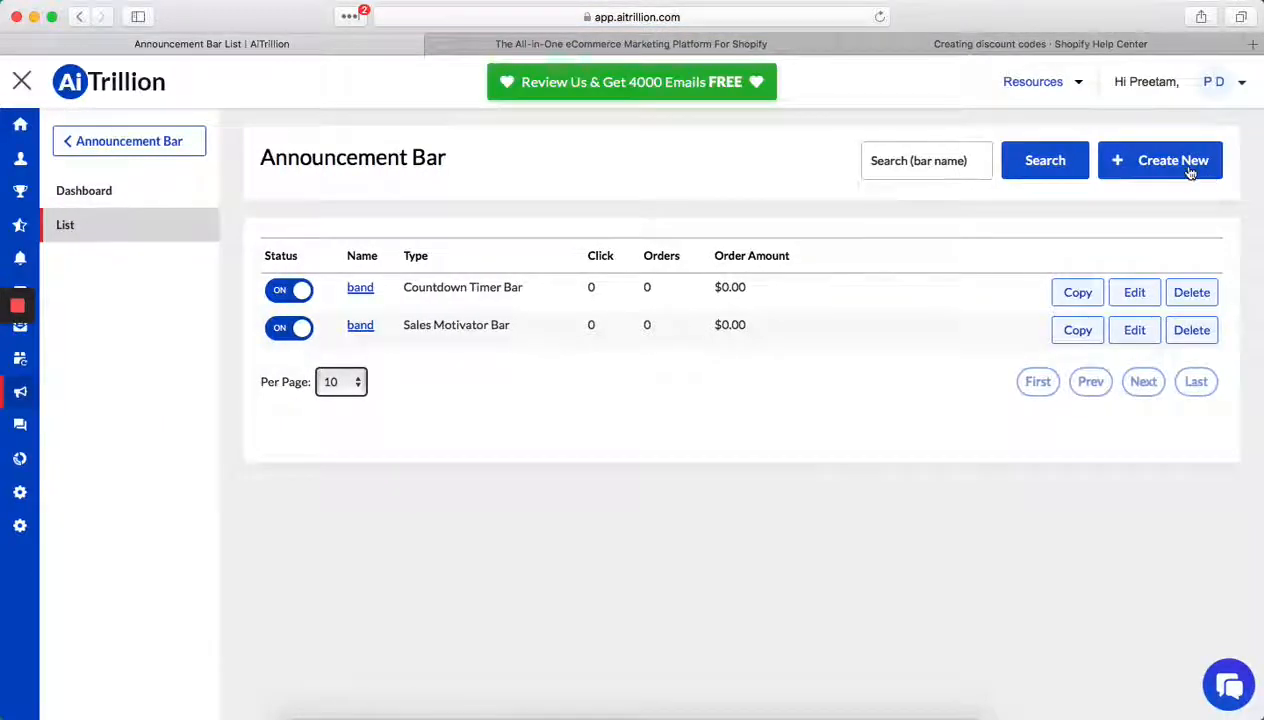
- Create a new announcement bar of type Sales Motivator Bar named "Abandoned Motivator"
{"action": "left_click", "coordinate": [1190, 170]}
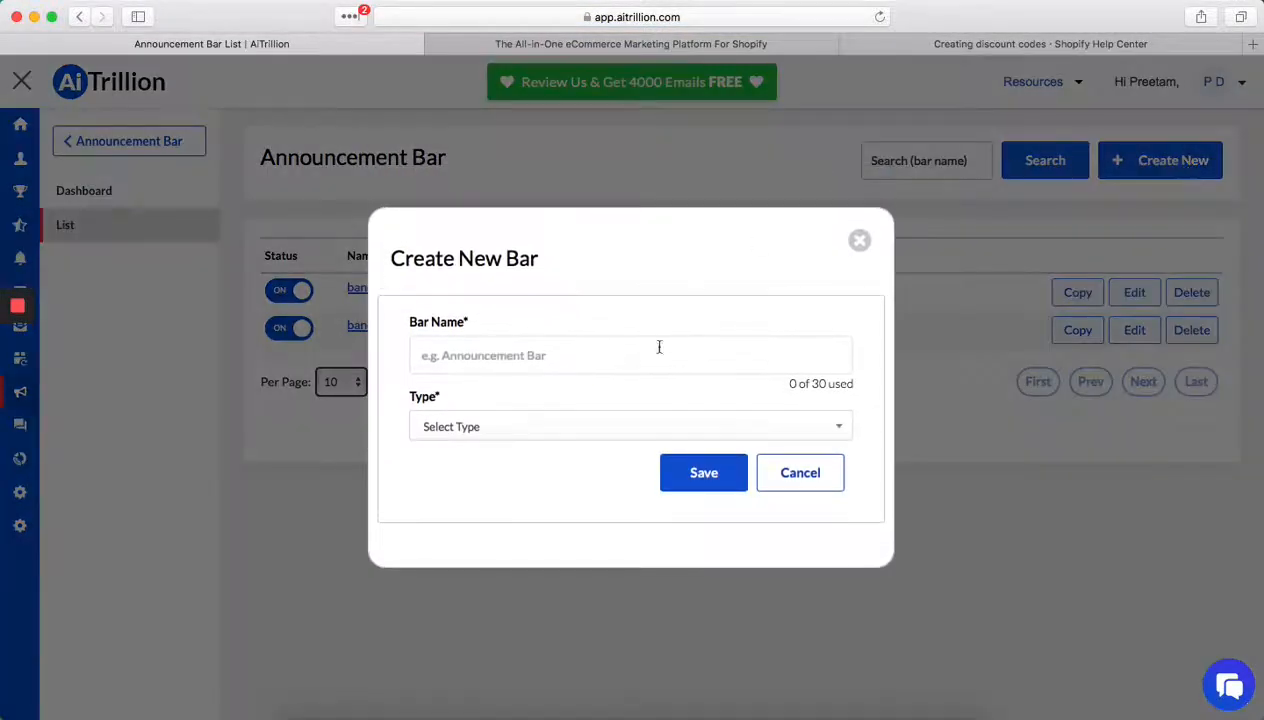
{"action": "left_click", "coordinate": [578, 426]}
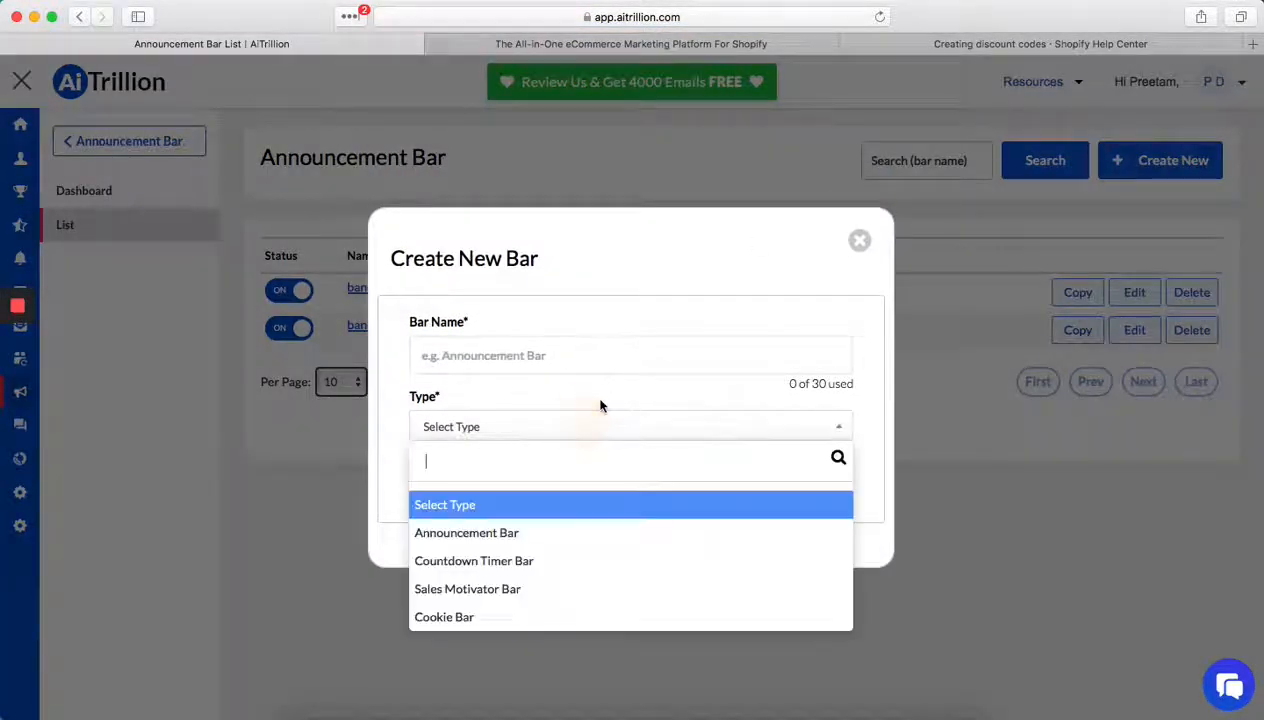
{"action": "left_click", "coordinate": [500, 589]}
{"action": "left_click", "coordinate": [538, 356]}
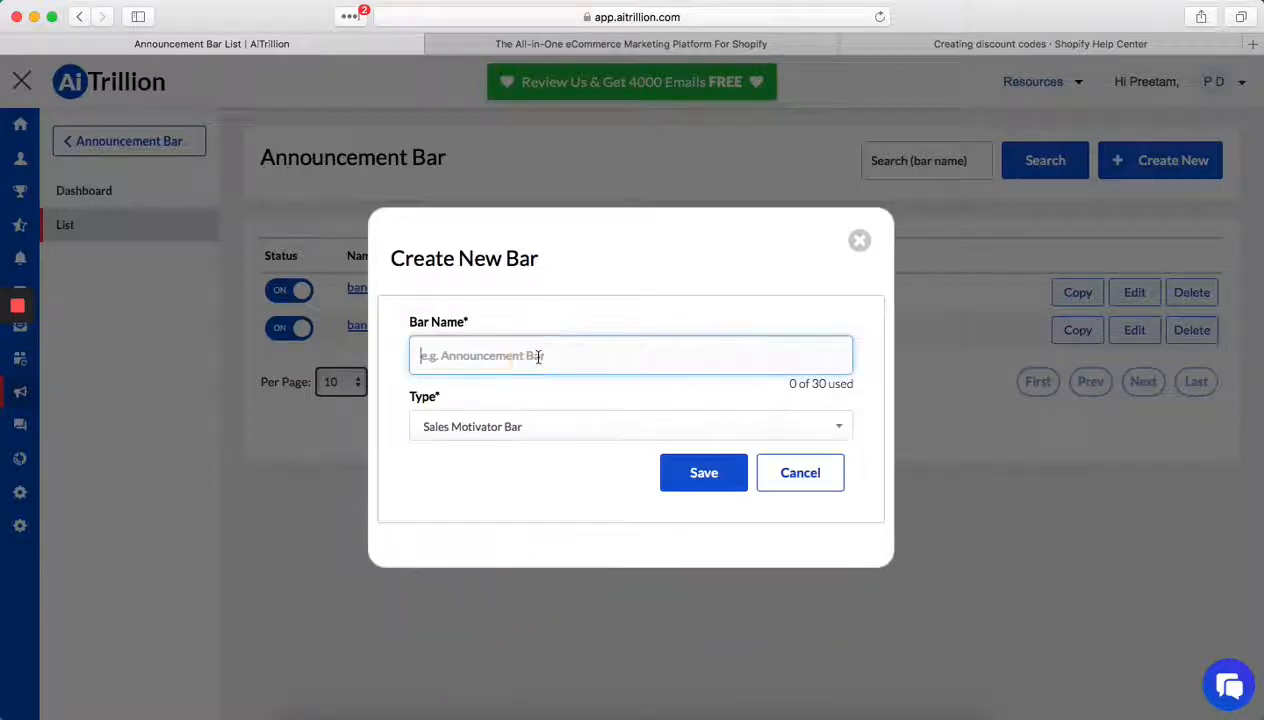
{"action": "type", "text": "A"}
{"action": "key", "text": "BackSpace"}
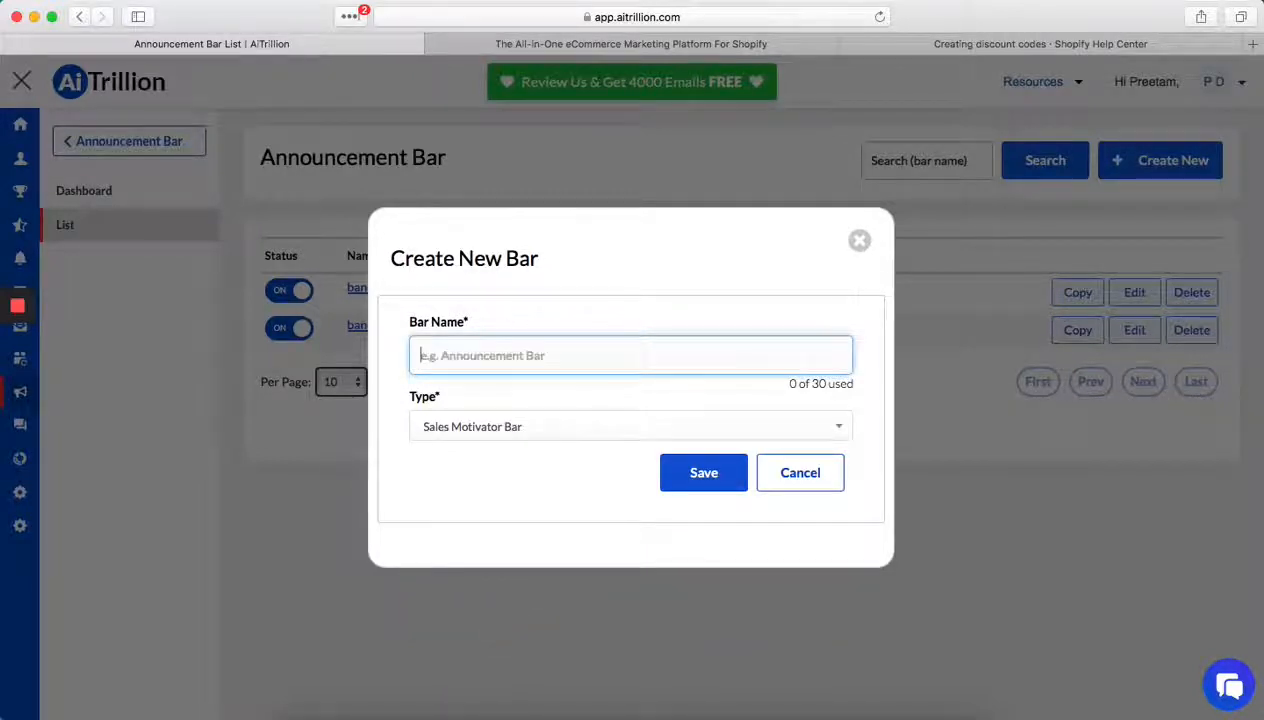
{"action": "type", "text": "Aban"}
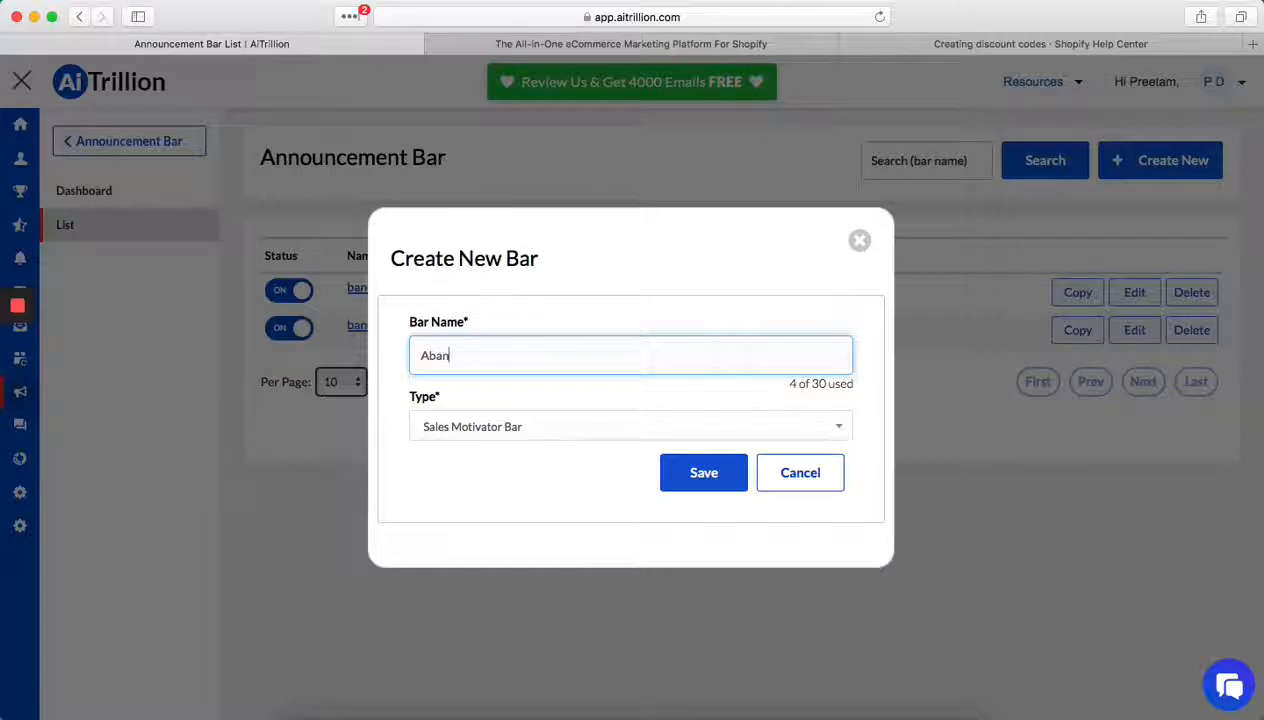
{"action": "type", "text": "doned "}
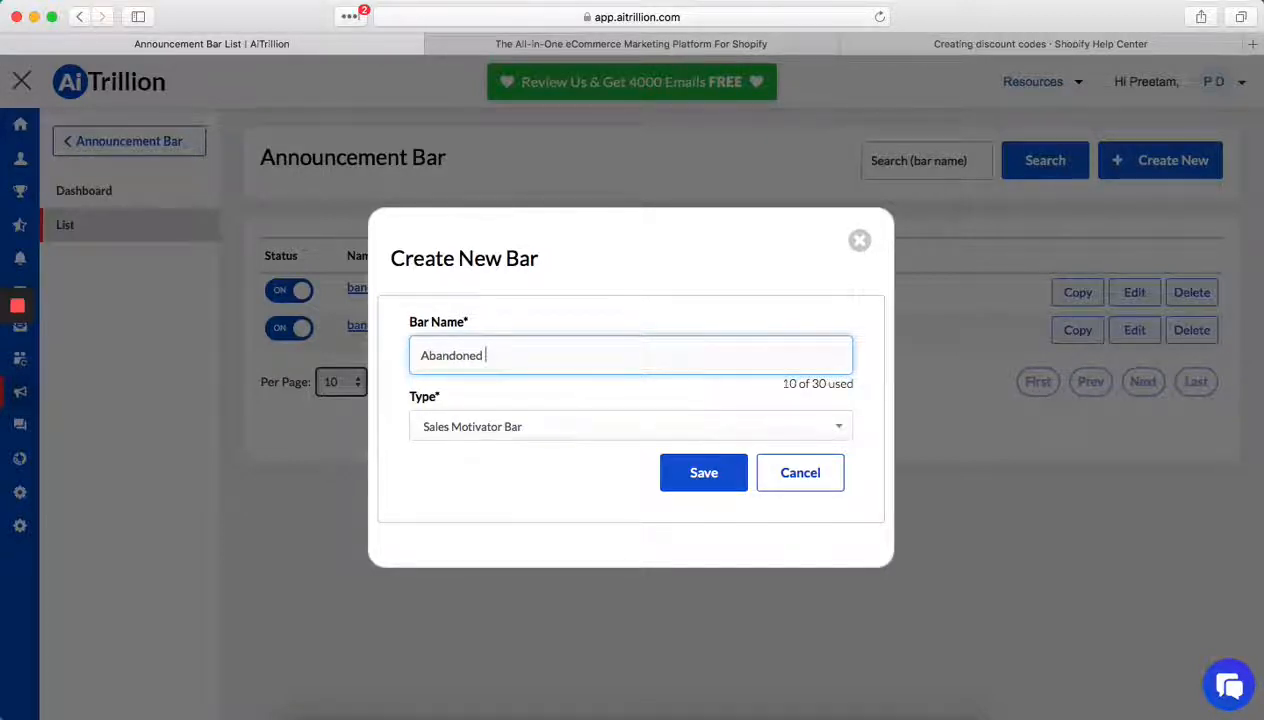
{"action": "type", "text": "Motivator"}
{"action": "left_click", "coordinate": [703, 472]}
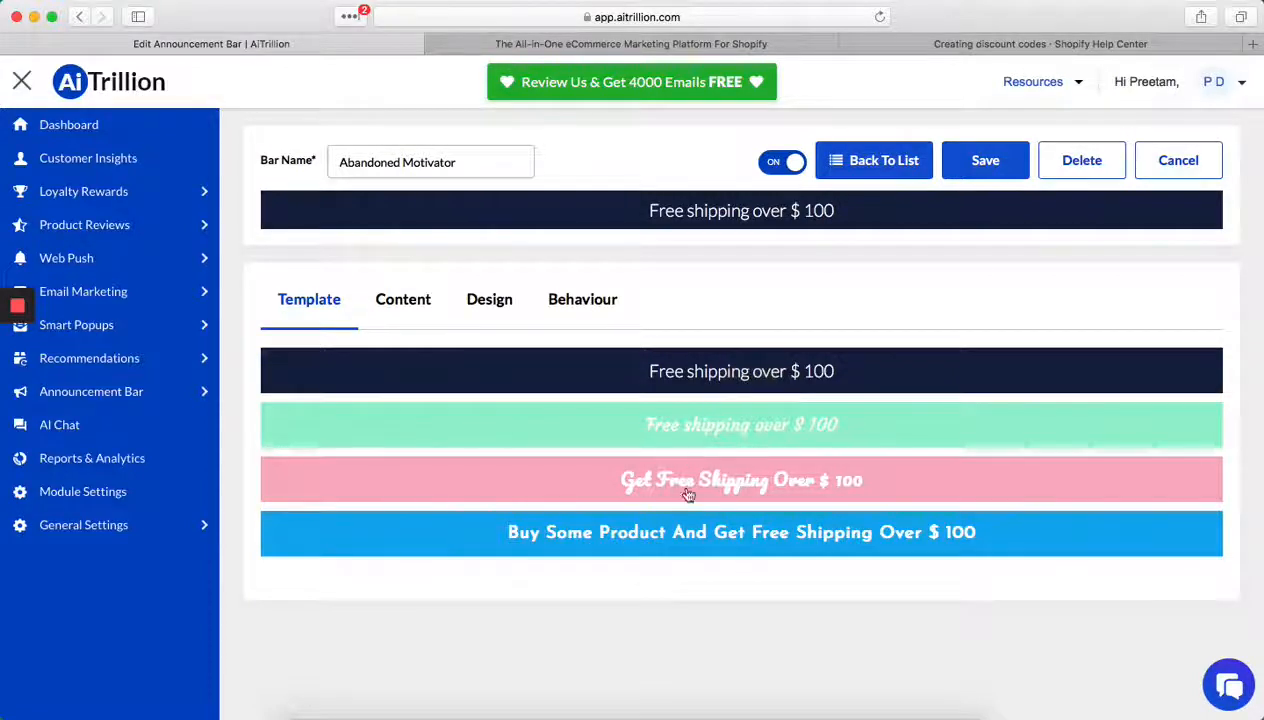
- Apply the blue "Buy Some Product And Get Free Shipping Over $ 100" template and open the bar's content settings
{"action": "left_click", "coordinate": [709, 544]}
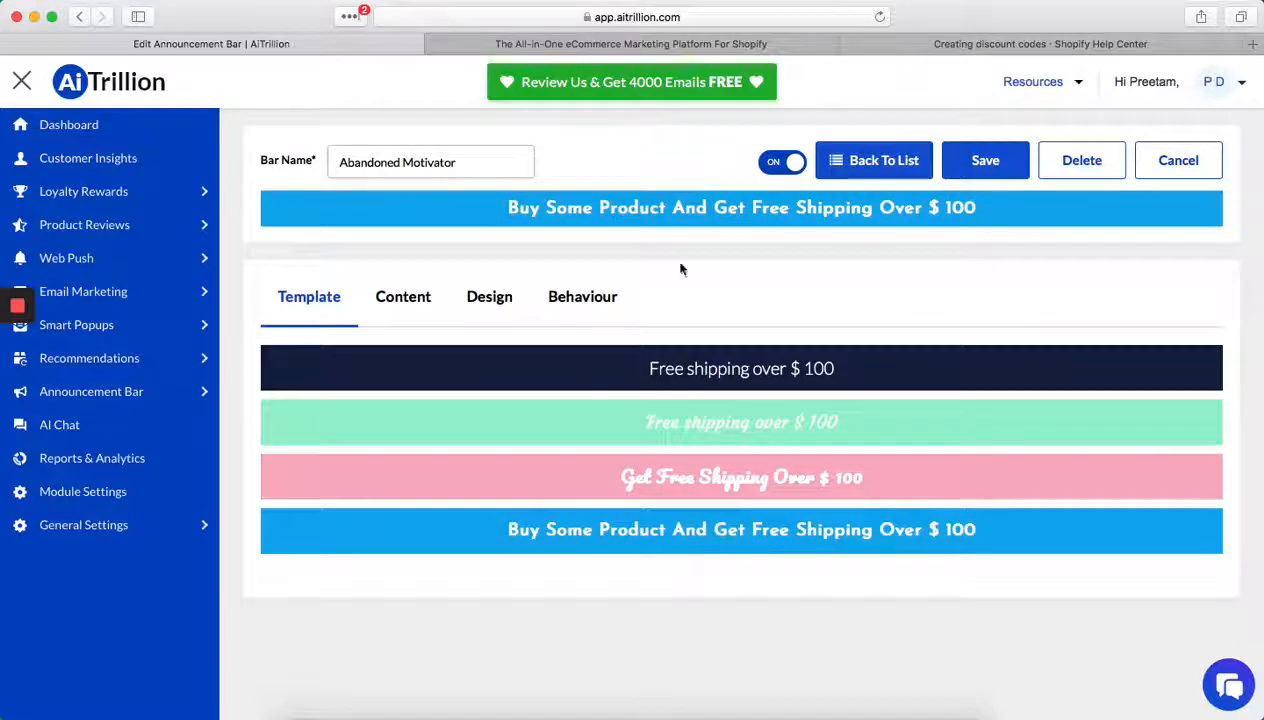
{"action": "right_click", "coordinate": [403, 300]}
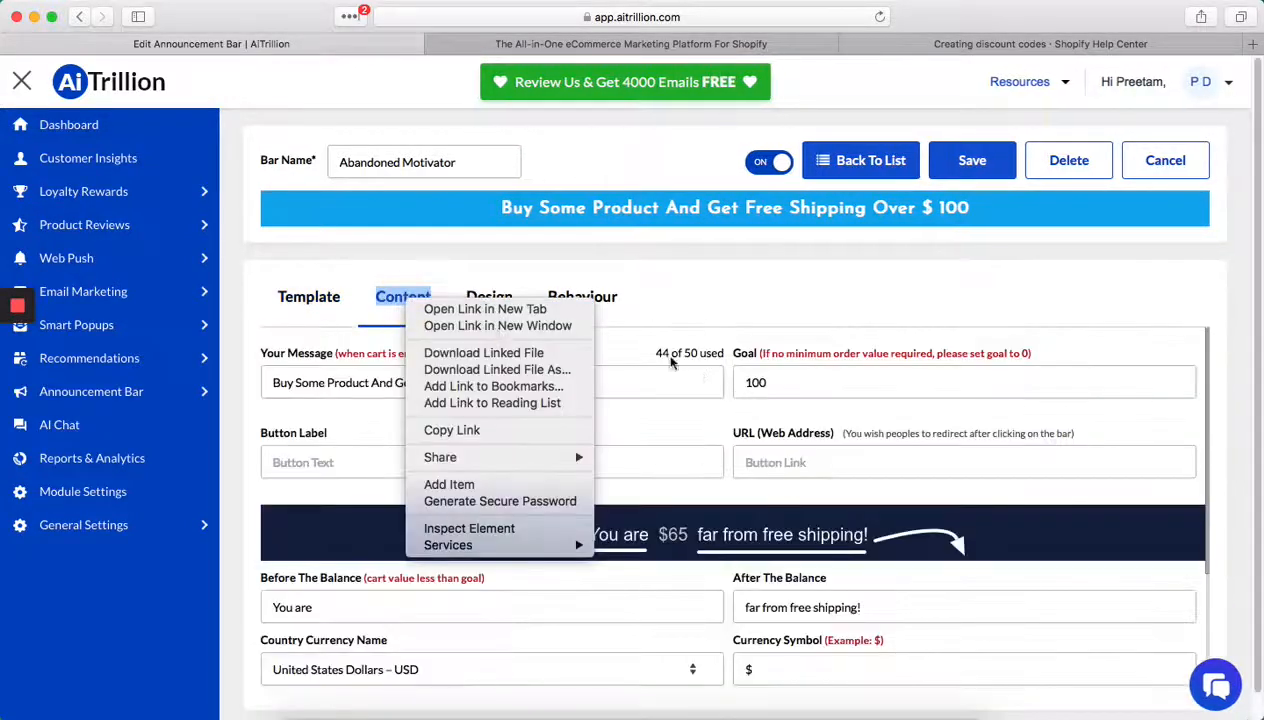
{"action": "left_click", "coordinate": [815, 312]}
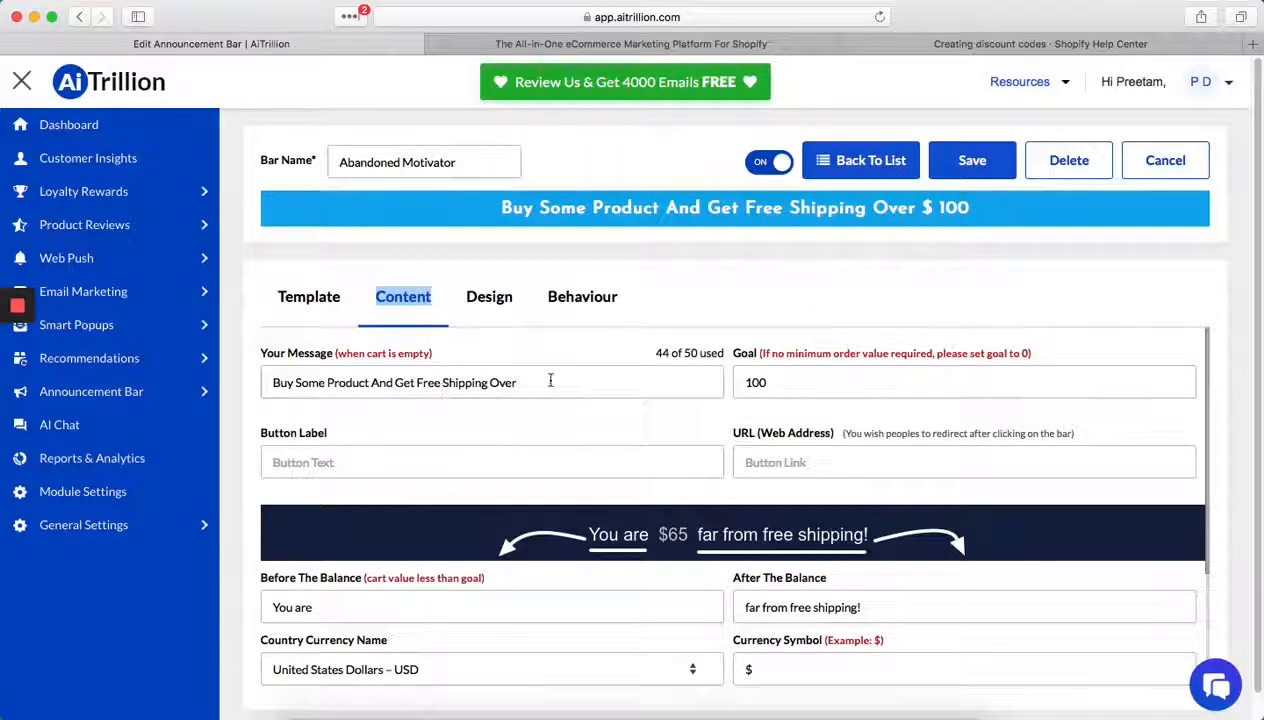
- Examine the bar's balance messages, currency, goal achieved message and coupon code fields, plus its button design and font family options
{"action": "scroll", "coordinate": [760, 505], "scroll_direction": "down", "scroll_amount": 3}
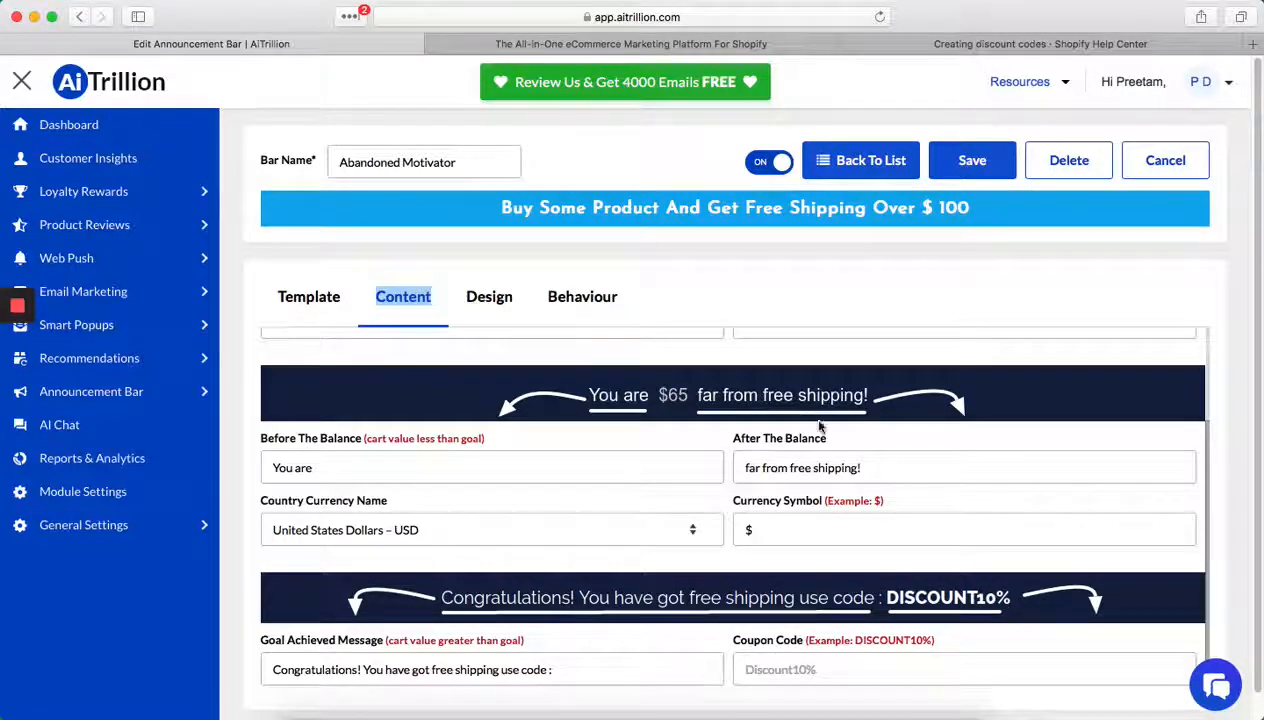
{"action": "left_click", "coordinate": [846, 466]}
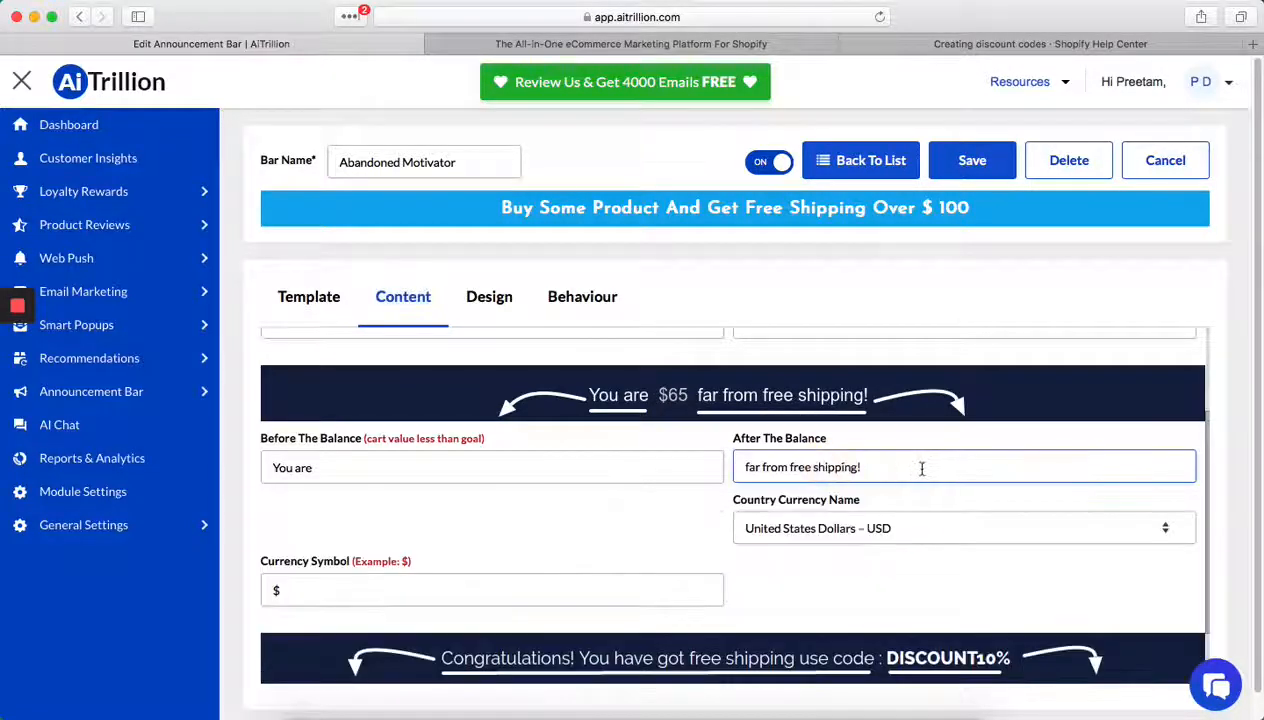
{"action": "left_click", "coordinate": [419, 473]}
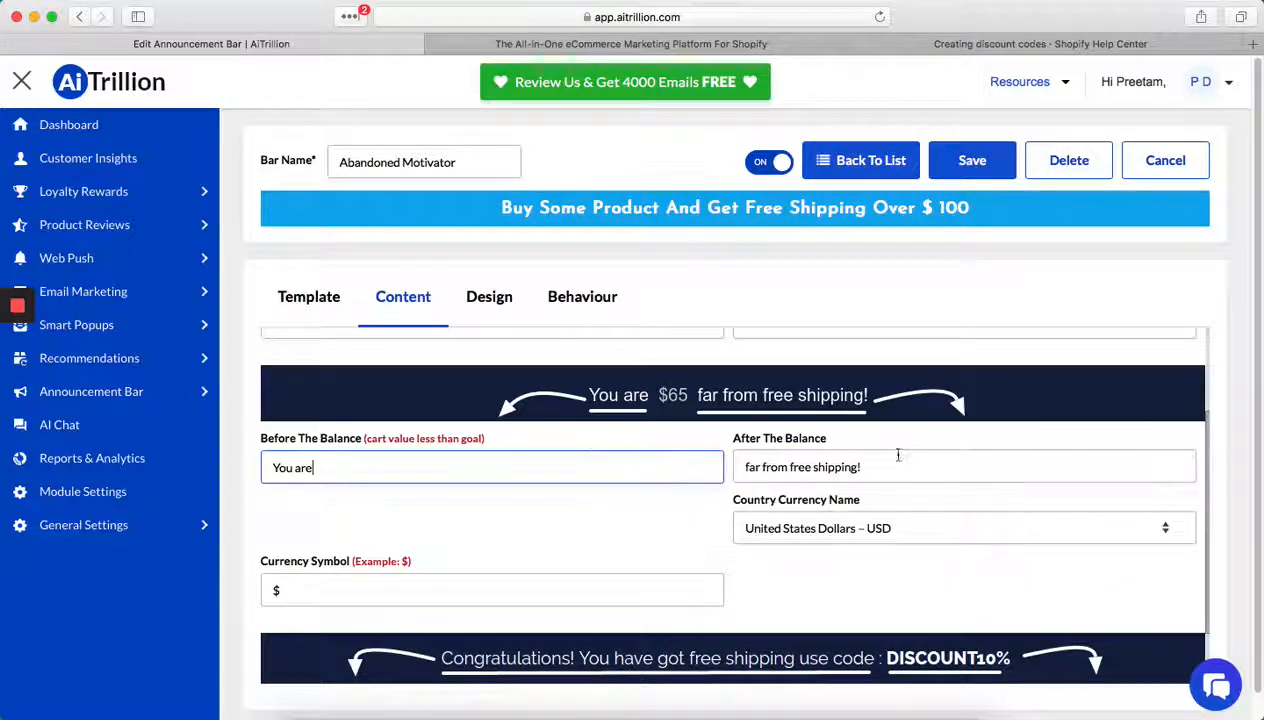
{"action": "left_click_drag", "start_coordinate": [895, 460], "coordinate": [806, 469]}
{"action": "left_click", "coordinate": [858, 464]}
{"action": "left_click", "coordinate": [806, 467]}
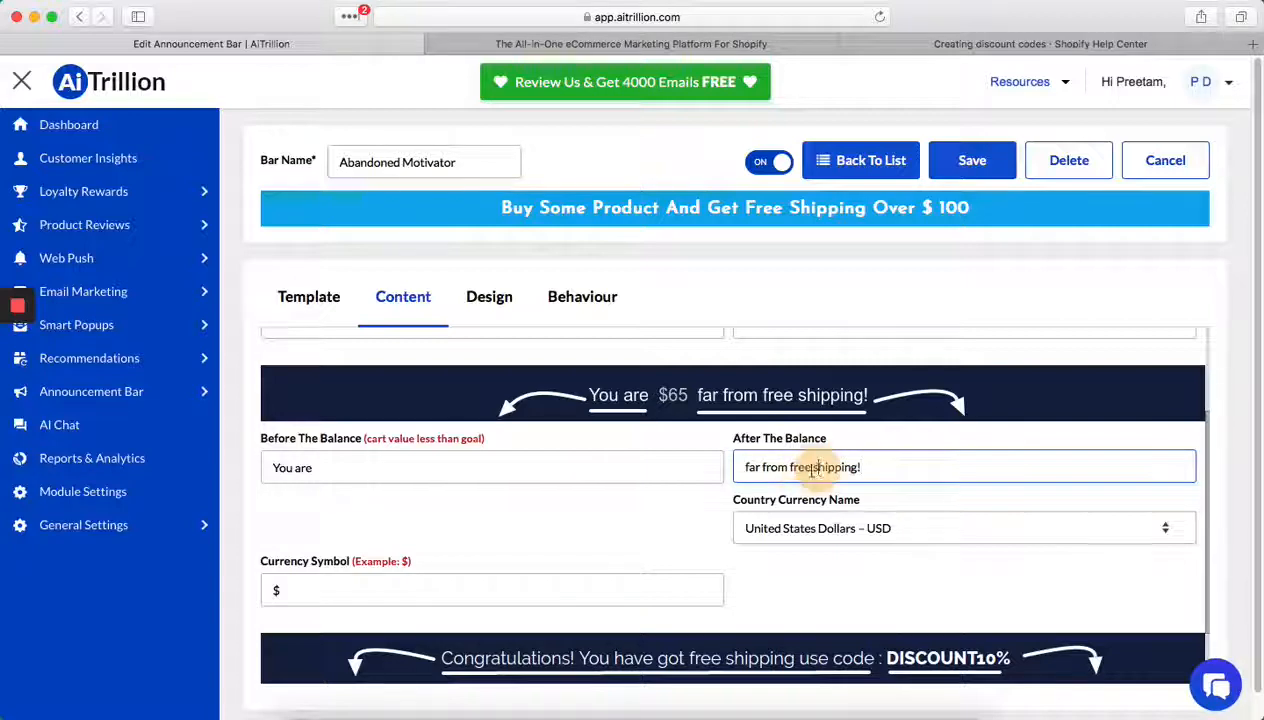
{"action": "left_click", "coordinate": [784, 467]}
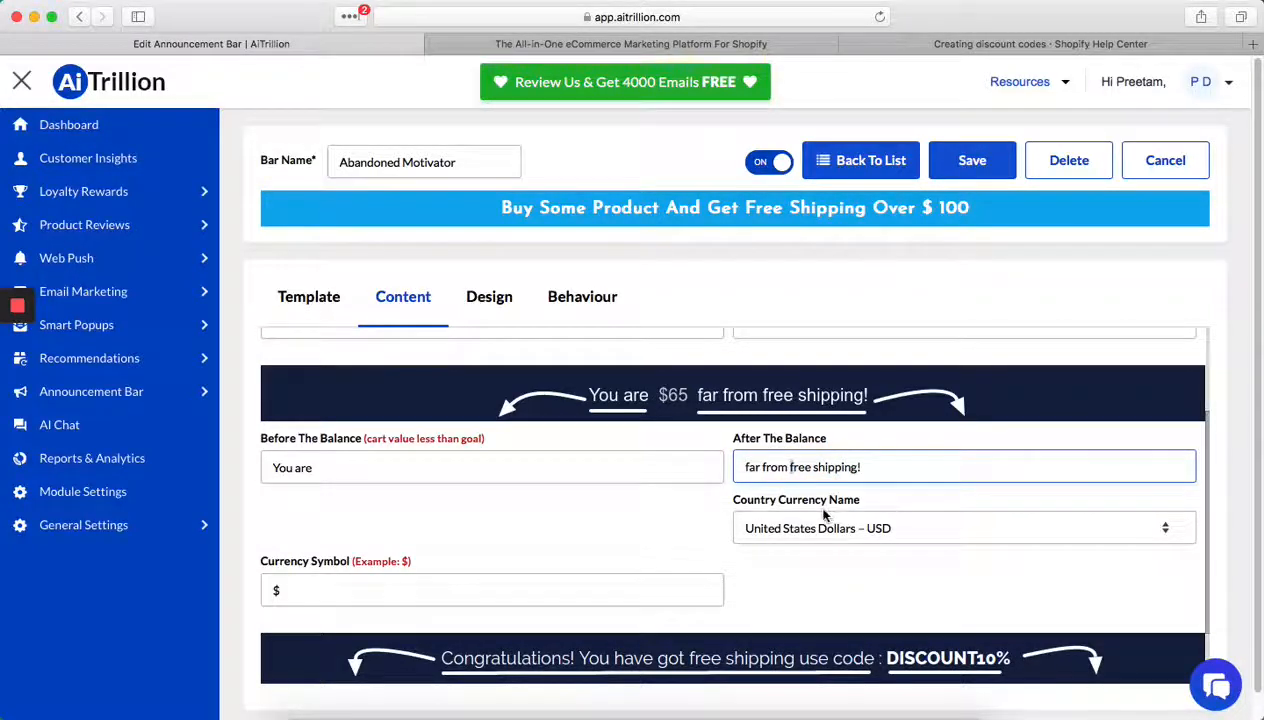
{"action": "scroll", "coordinate": [828, 513], "scroll_direction": "down", "scroll_amount": 3}
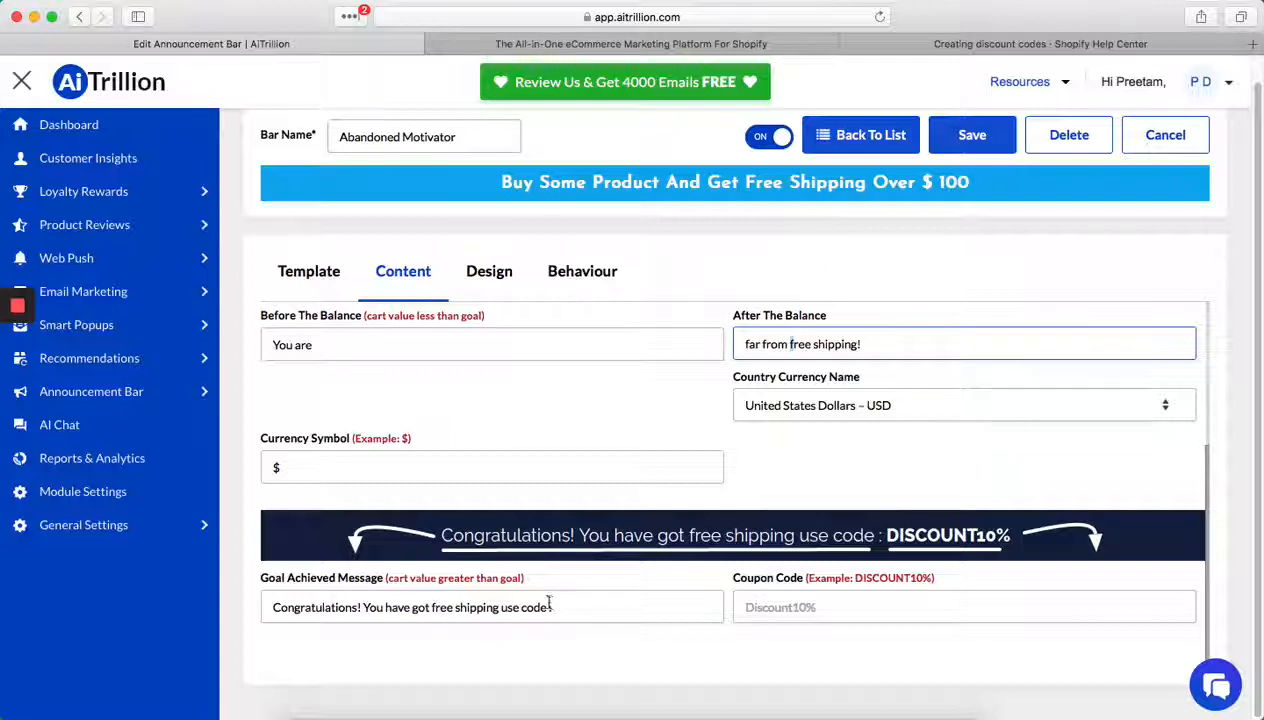
{"action": "left_click", "coordinate": [844, 607]}
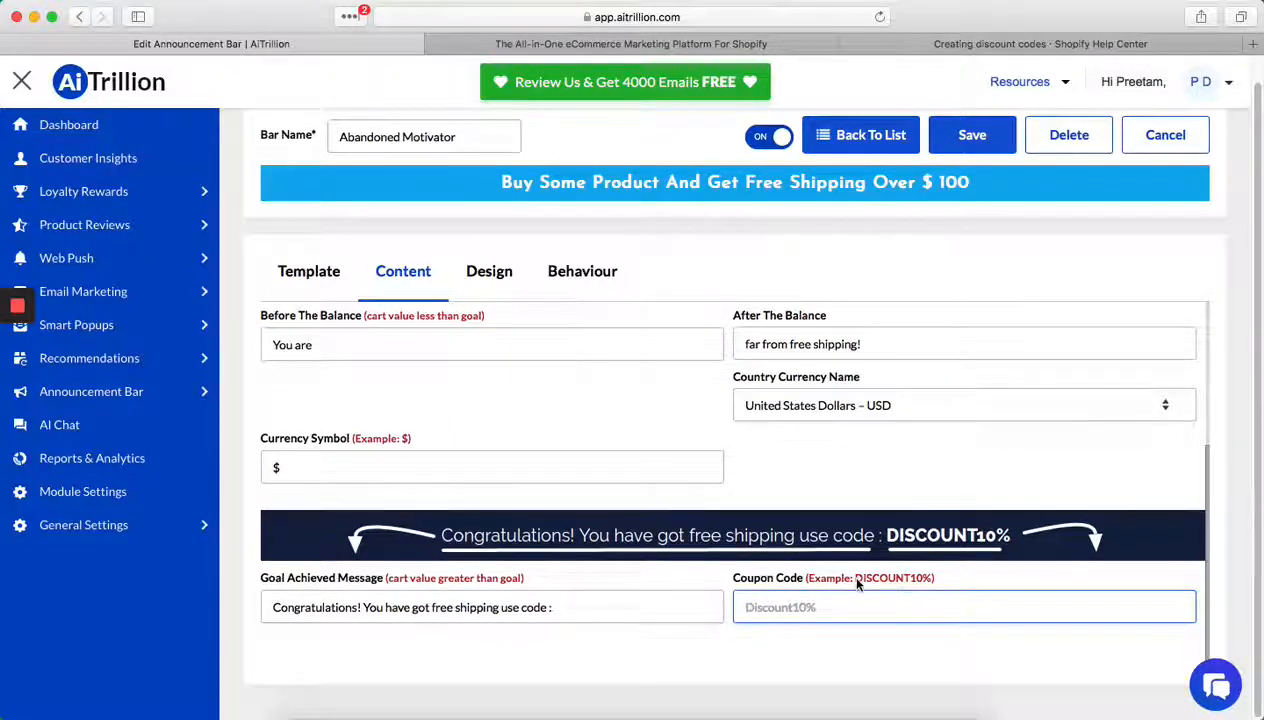
{"action": "scroll", "coordinate": [835, 590], "scroll_direction": "up", "scroll_amount": 5}
{"action": "scroll", "coordinate": [825, 586], "scroll_direction": "down", "scroll_amount": 5}
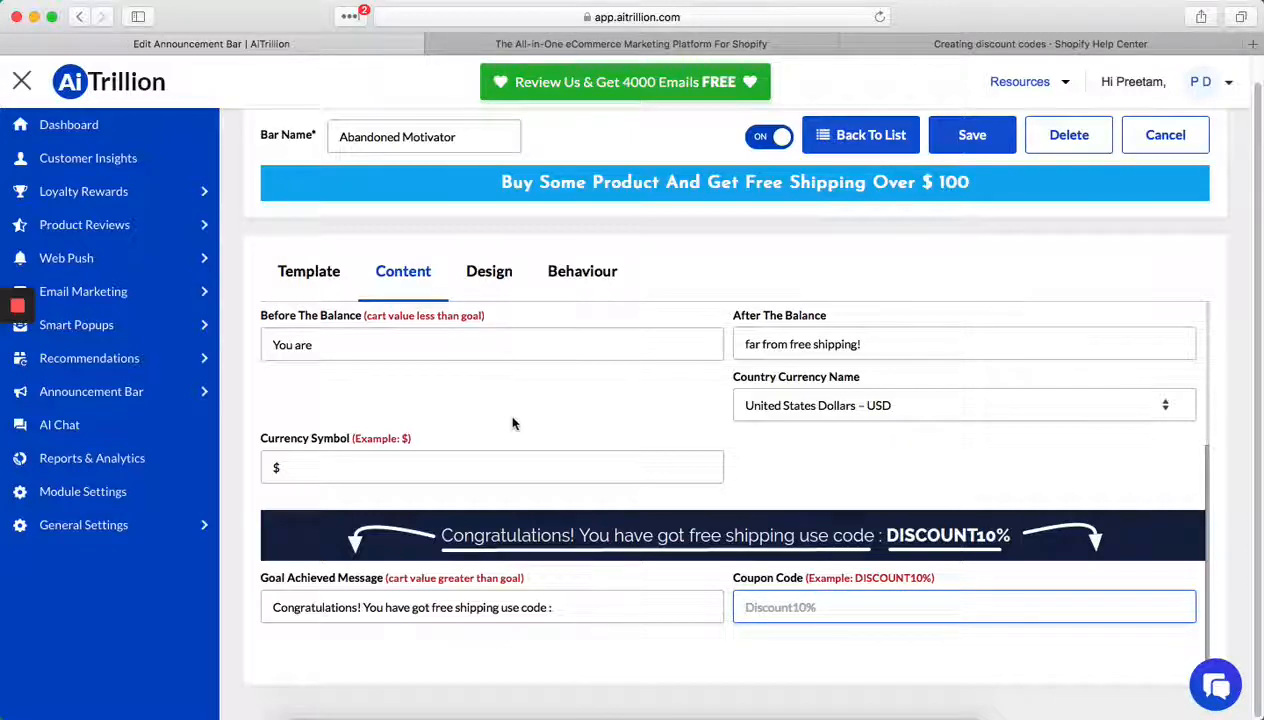
{"action": "scroll", "coordinate": [500, 420], "scroll_direction": "up", "scroll_amount": 3}
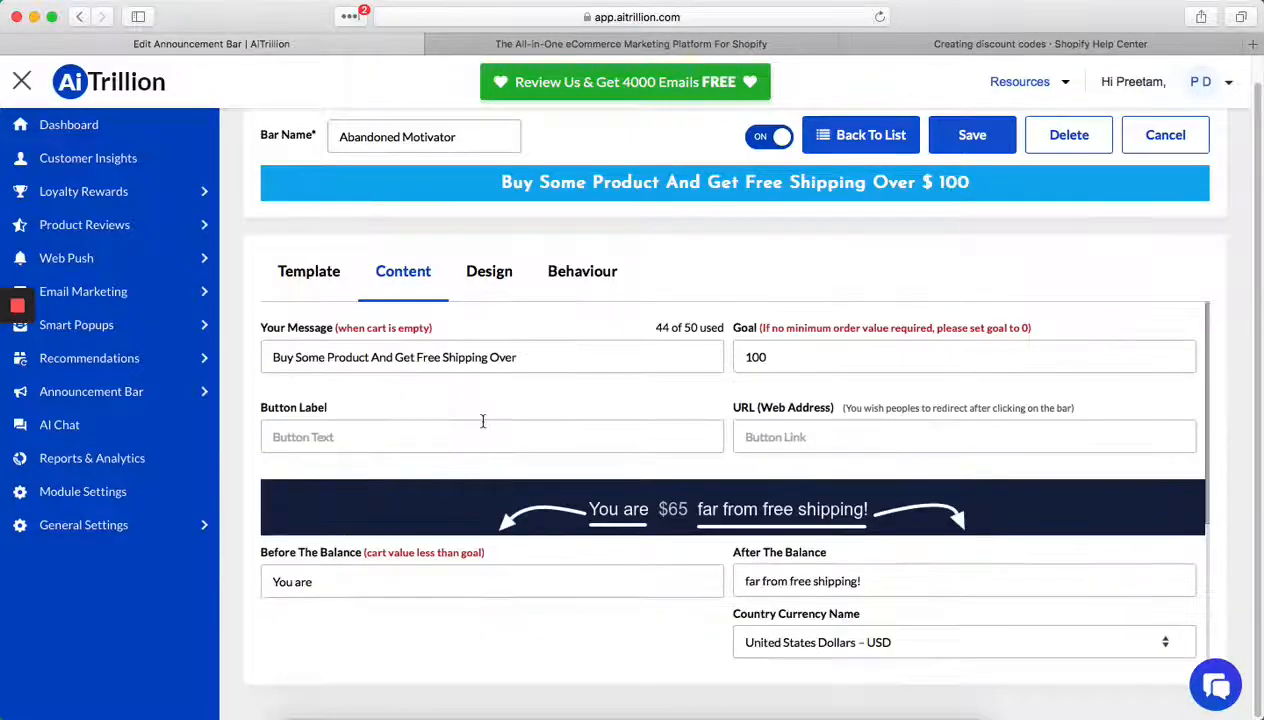
{"action": "left_click", "coordinate": [482, 277]}
{"action": "scroll", "coordinate": [618, 540], "scroll_direction": "down", "scroll_amount": 4}
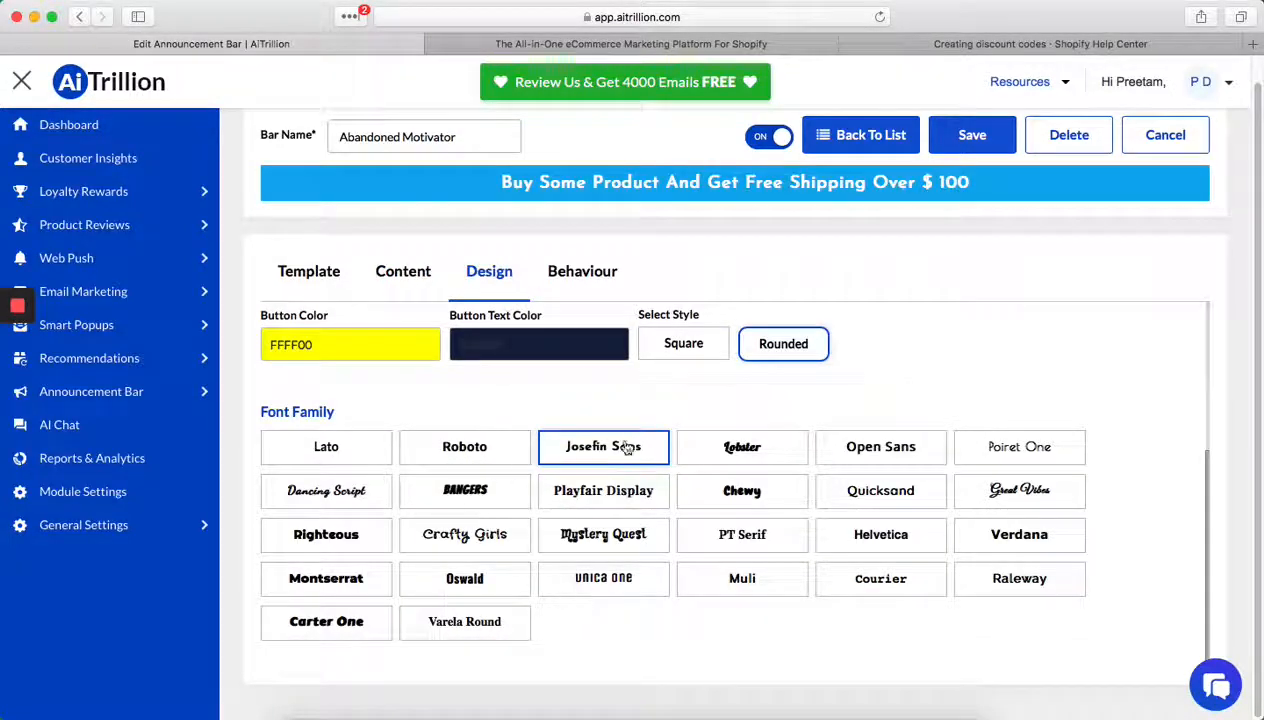
{"action": "scroll", "coordinate": [690, 492], "scroll_direction": "up", "scroll_amount": 5}
- Open the bar's behaviour settings and set the header text style to Marquee Text(Circular)
{"action": "left_click", "coordinate": [565, 274]}
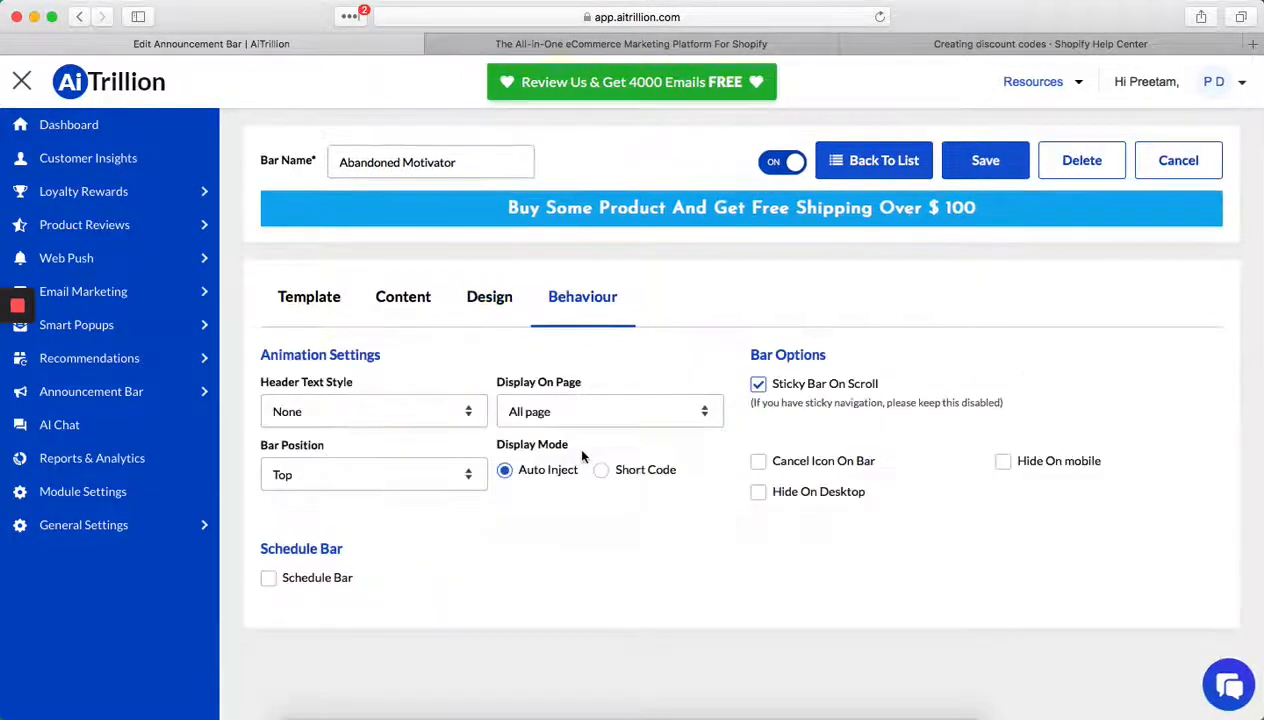
{"action": "left_click", "coordinate": [431, 408]}
{"action": "left_click", "coordinate": [362, 381]}
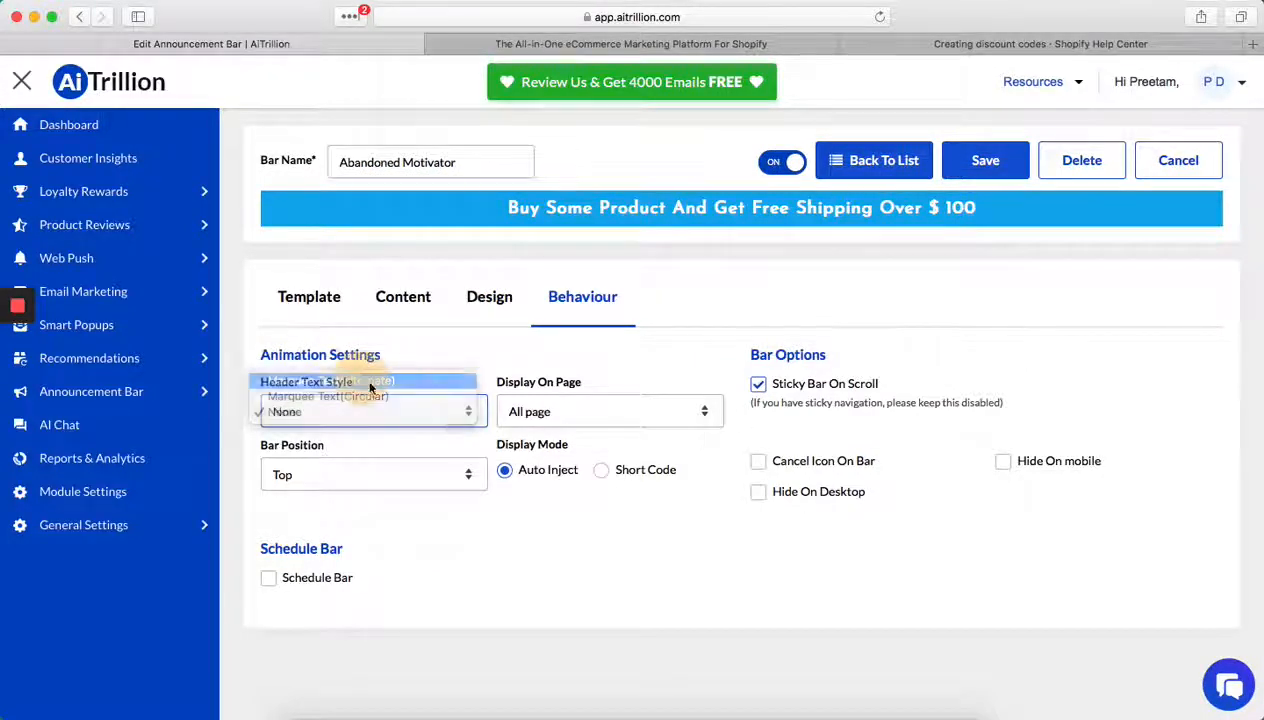
{"action": "left_click", "coordinate": [441, 416]}
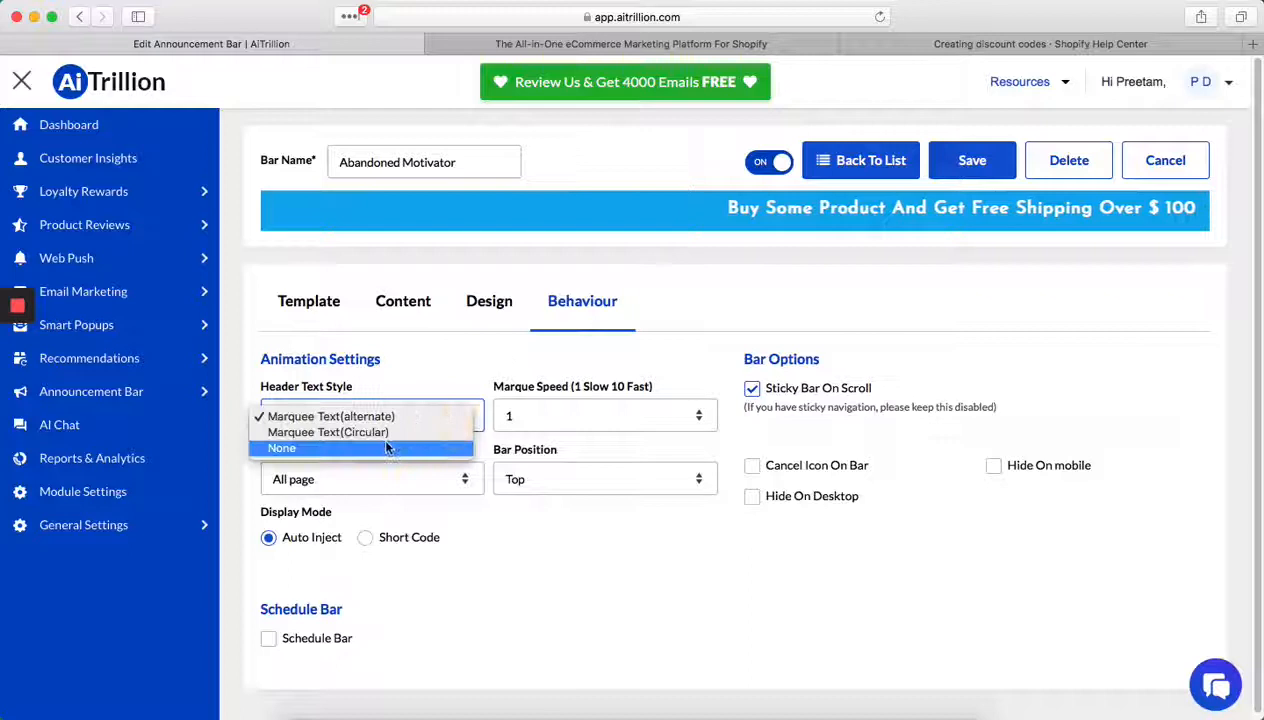
{"action": "left_click", "coordinate": [455, 432]}
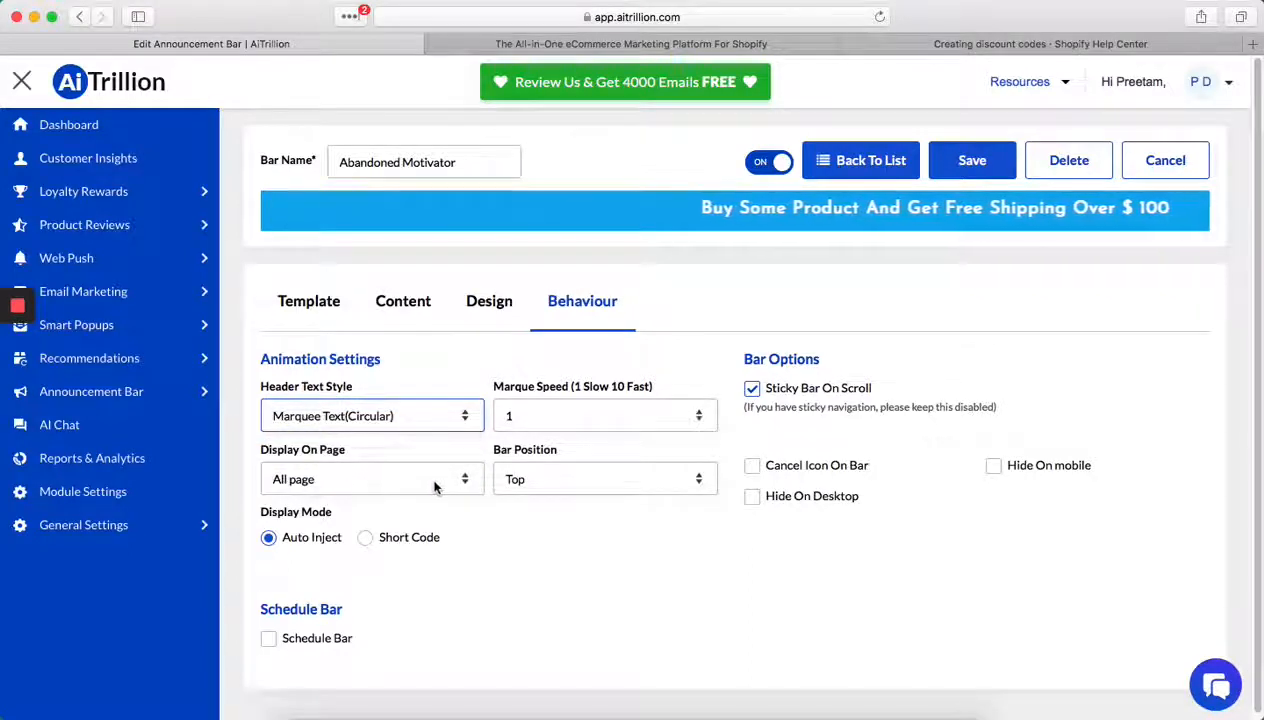
- Keep the bar position at Top, hide the bar on mobile and enable its scheduling
{"action": "left_click", "coordinate": [593, 482]}
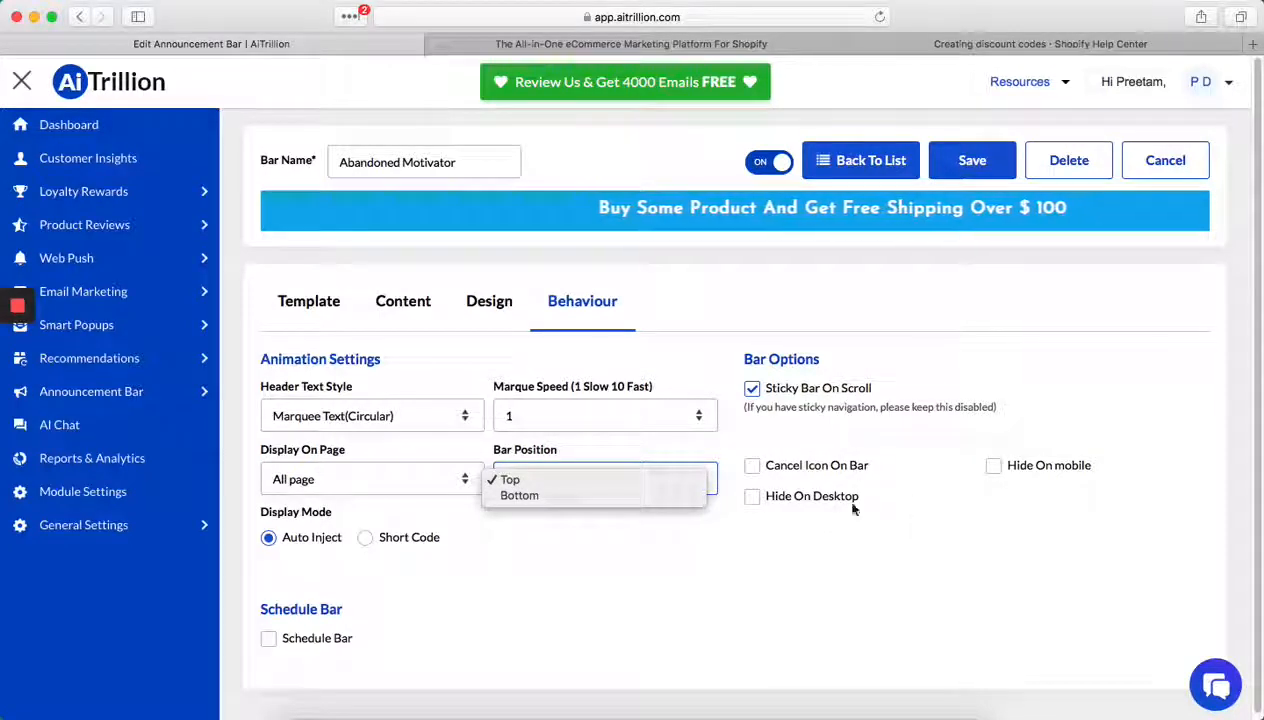
{"action": "left_click", "coordinate": [1060, 472]}
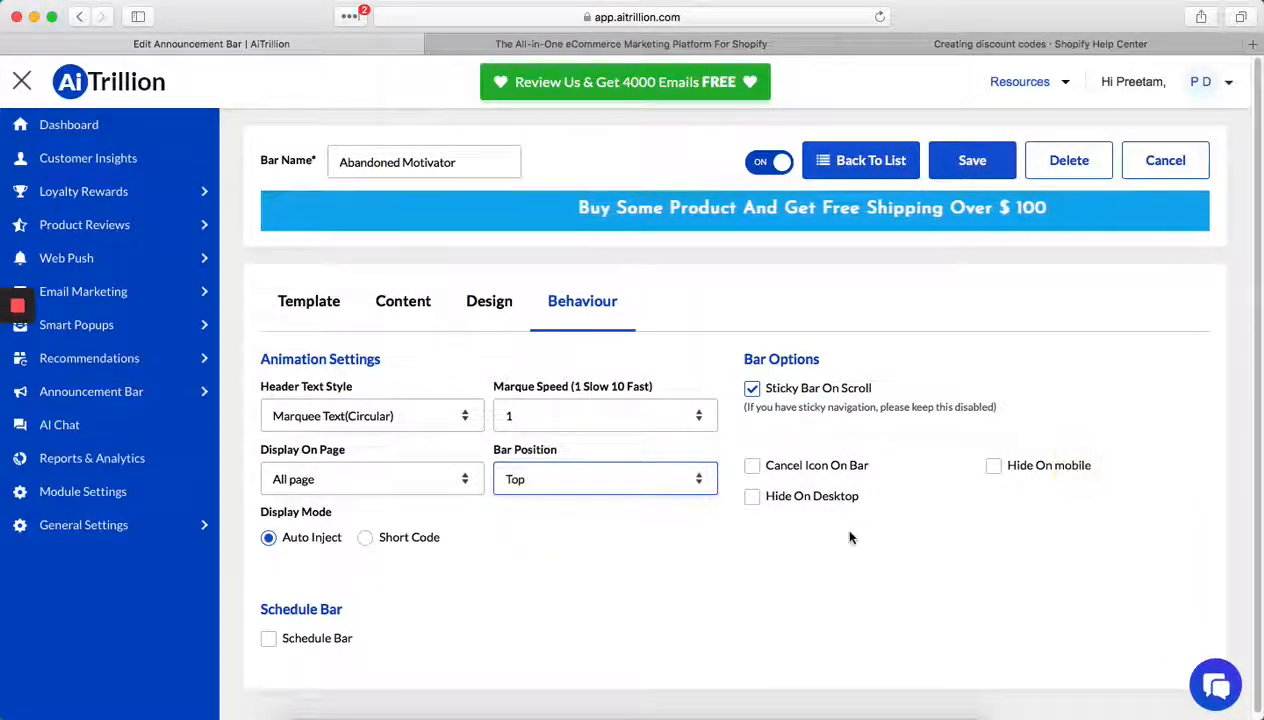
{"action": "left_click", "coordinate": [310, 640]}
{"action": "scroll", "coordinate": [528, 601], "scroll_direction": "down", "scroll_amount": 2}
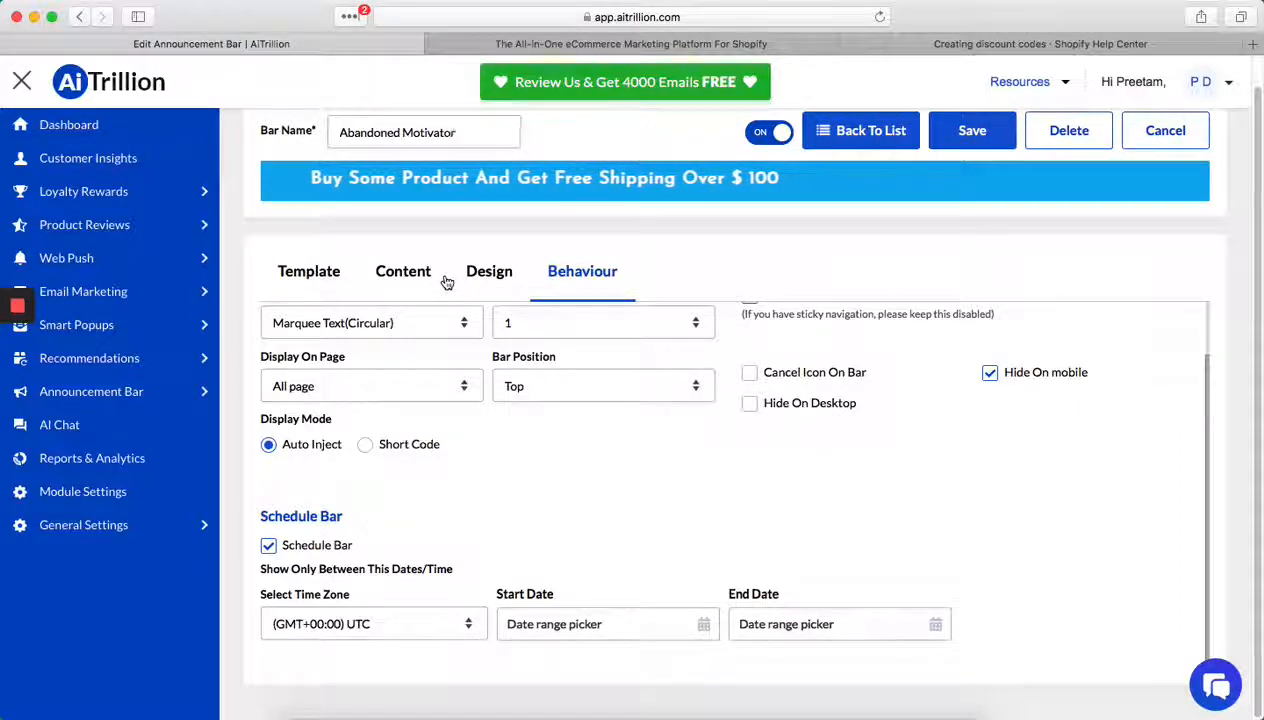
- Switch to the AiTrillion marketing website and open its live chat form
{"action": "left_click", "coordinate": [718, 43]}
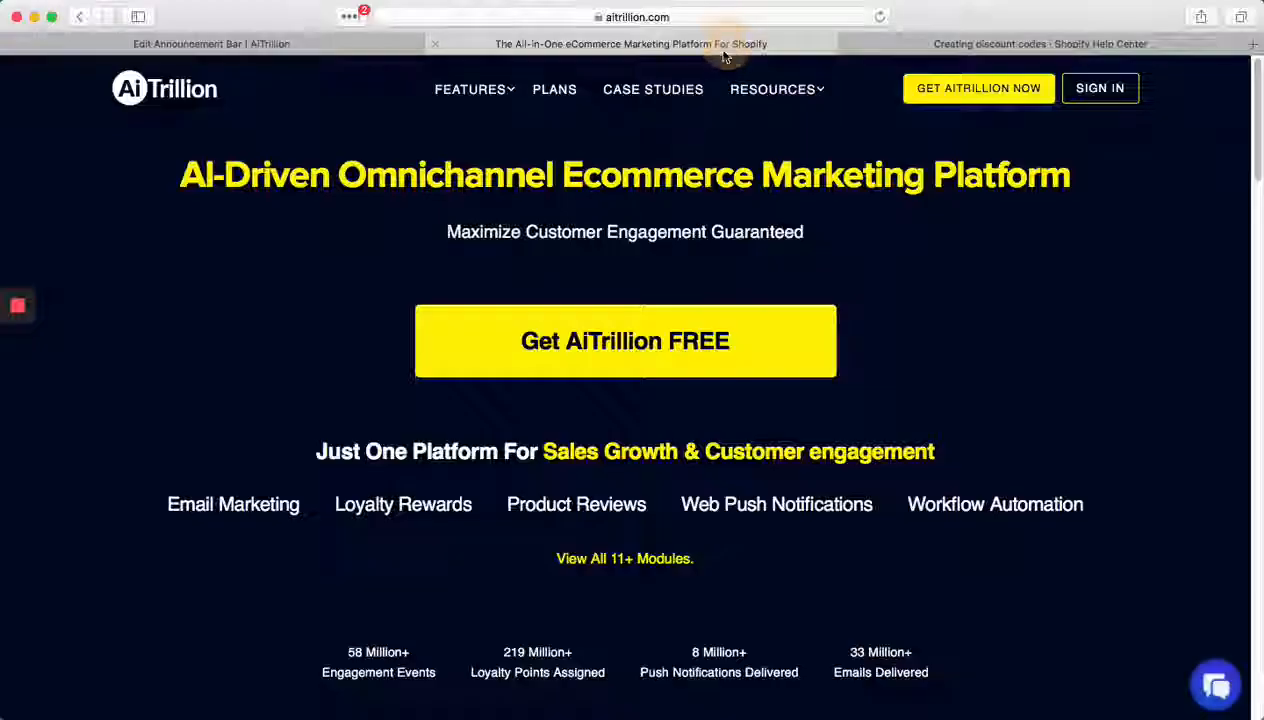
{"action": "mouse_move", "coordinate": [790, 95]}
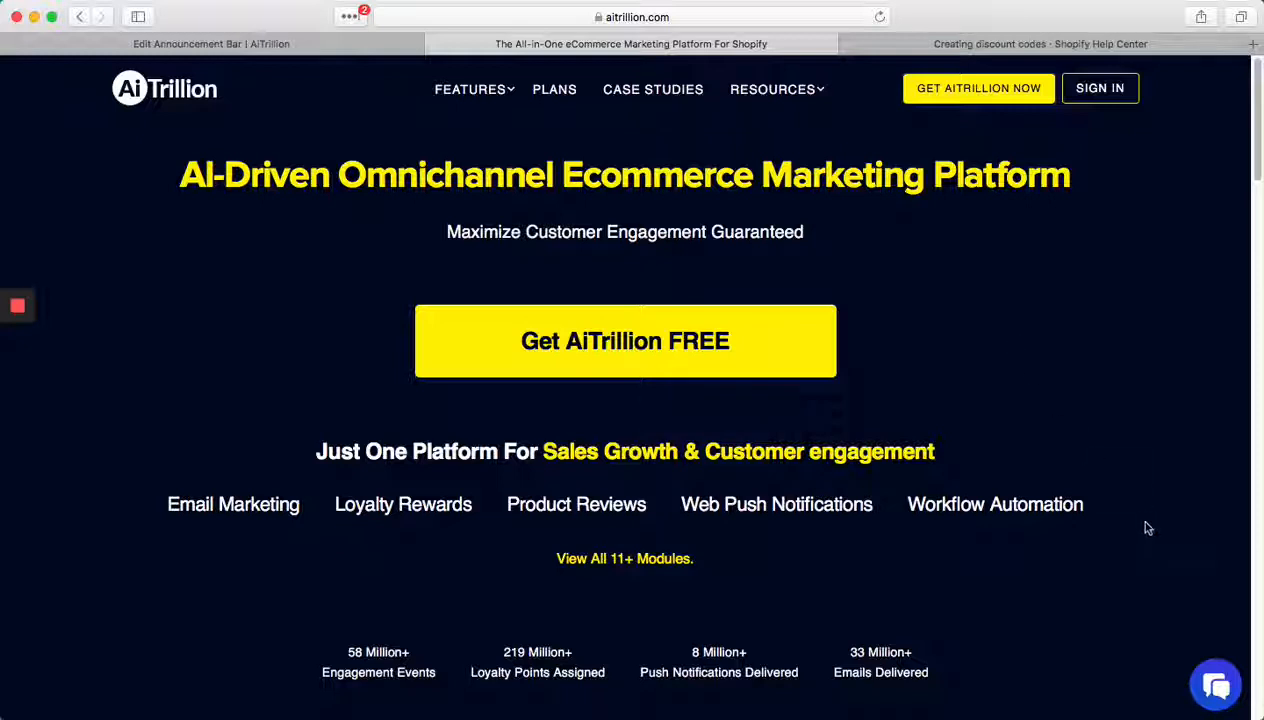
{"action": "left_click", "coordinate": [1216, 685]}
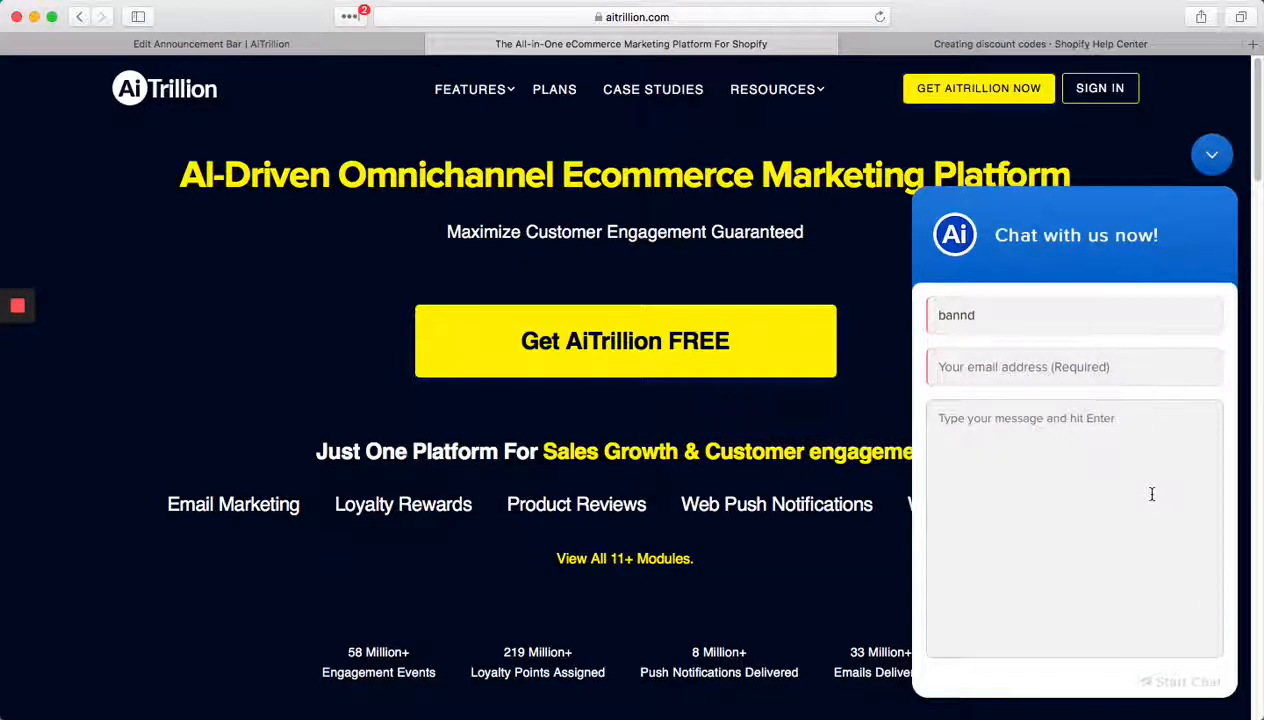
{"action": "left_click", "coordinate": [1151, 494]}
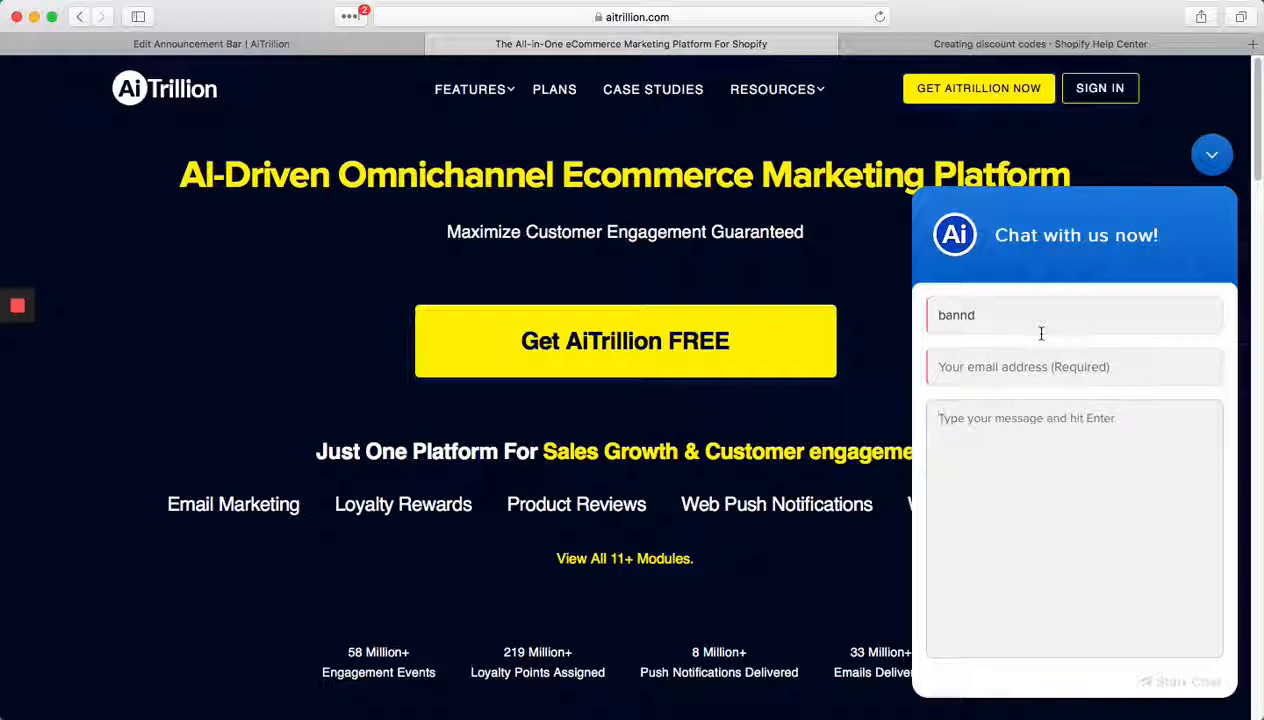
{"action": "mouse_move", "coordinate": [16, 395]}
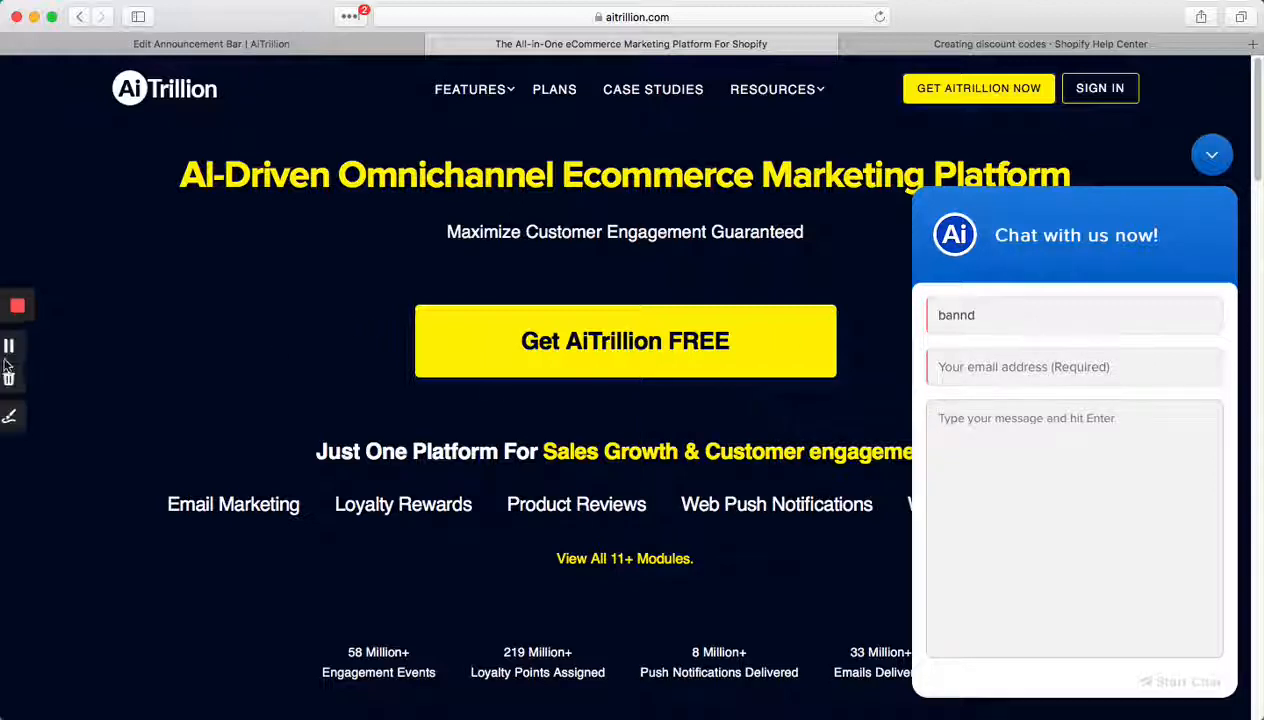